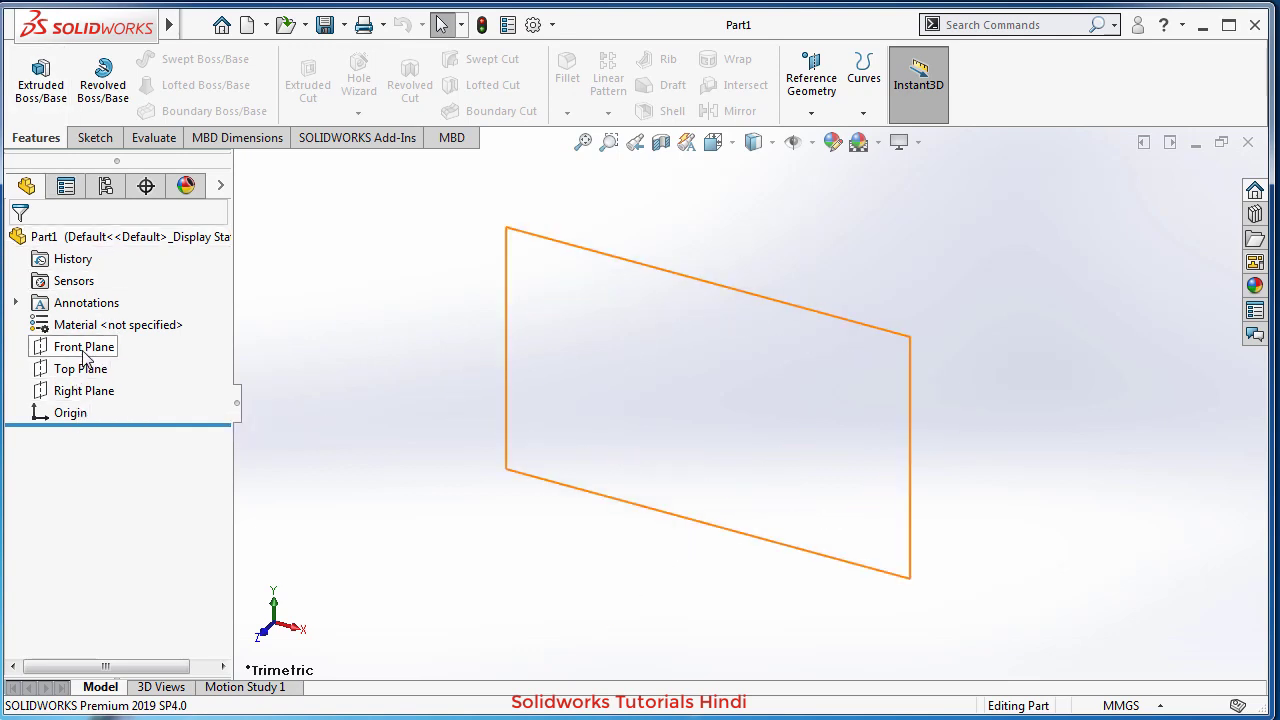
Sketch a centre rectangle about 128 by 92 mm on the Front Plane, centred on the origin.
{"action": "left_click", "coordinate": [84, 352]}
{"action": "left_click", "coordinate": [99, 322]}
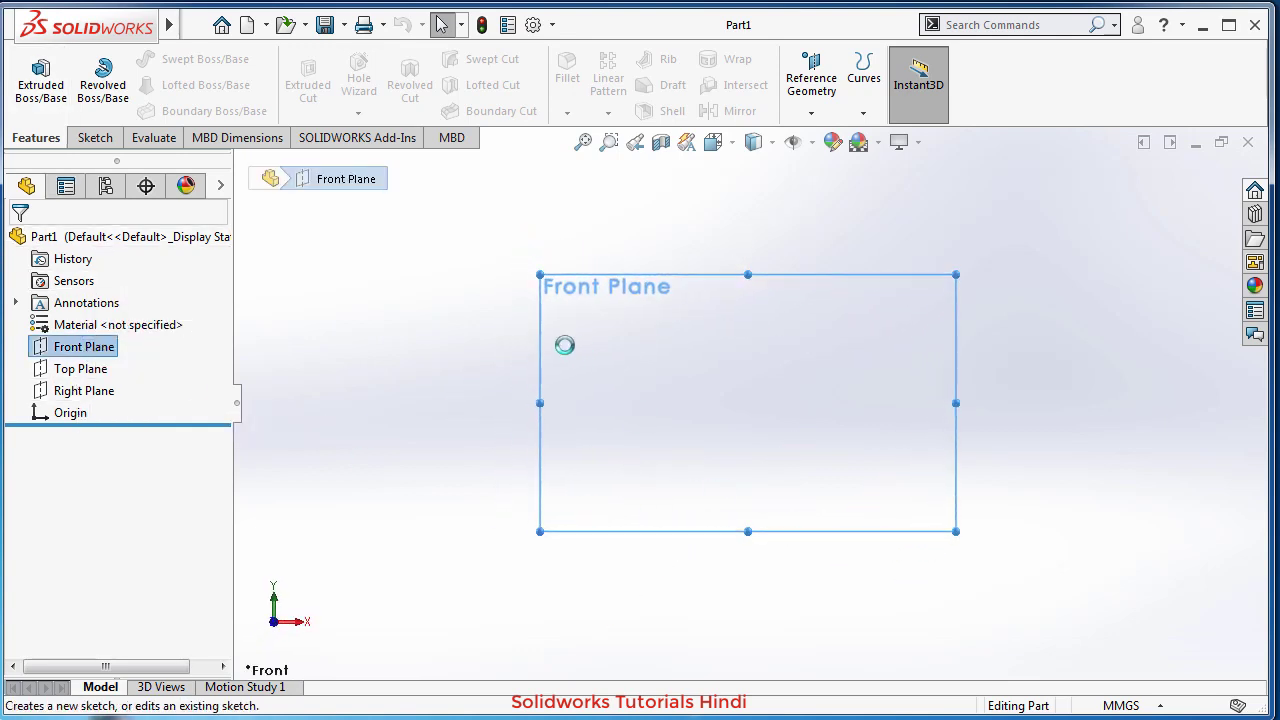
{"action": "mouse_move", "coordinate": [394, 331]}
{"action": "right_mouse_down"}
{"action": "mouse_move", "coordinate": [420, 349]}
{"action": "mouse_move", "coordinate": [390, 403]}
{"action": "right_mouse_up"}
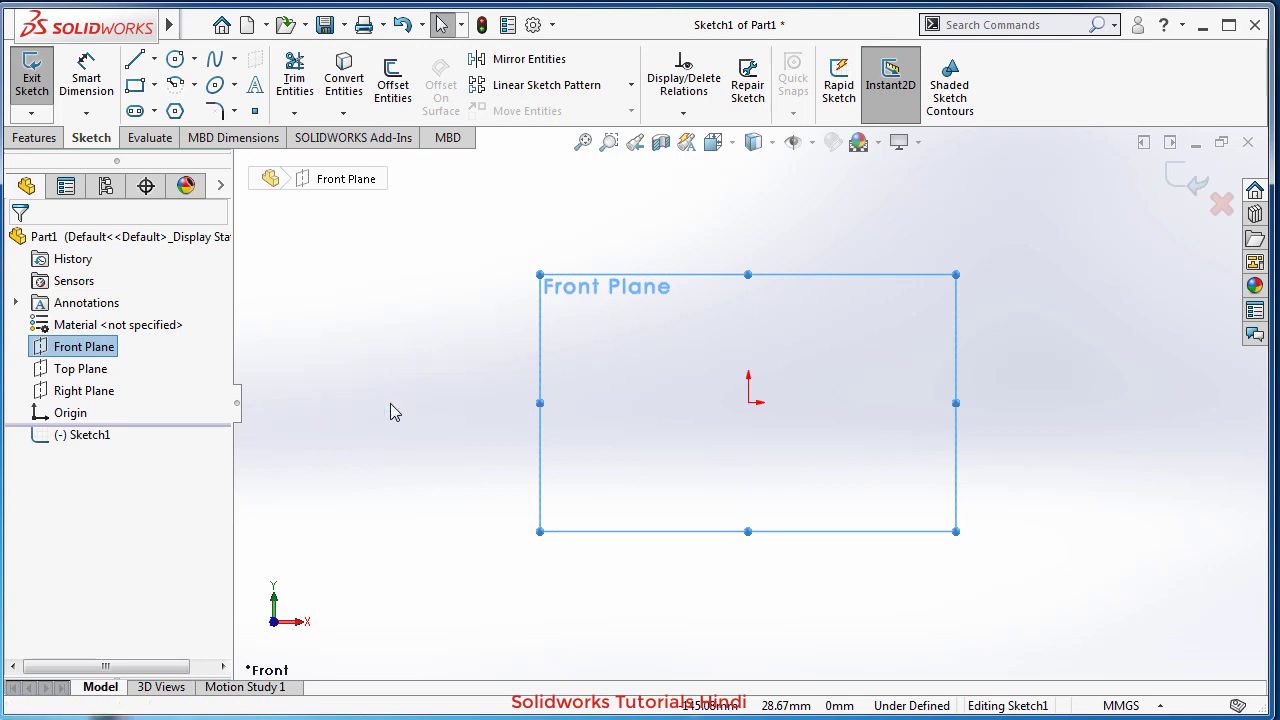
{"action": "left_click", "coordinate": [748, 402]}
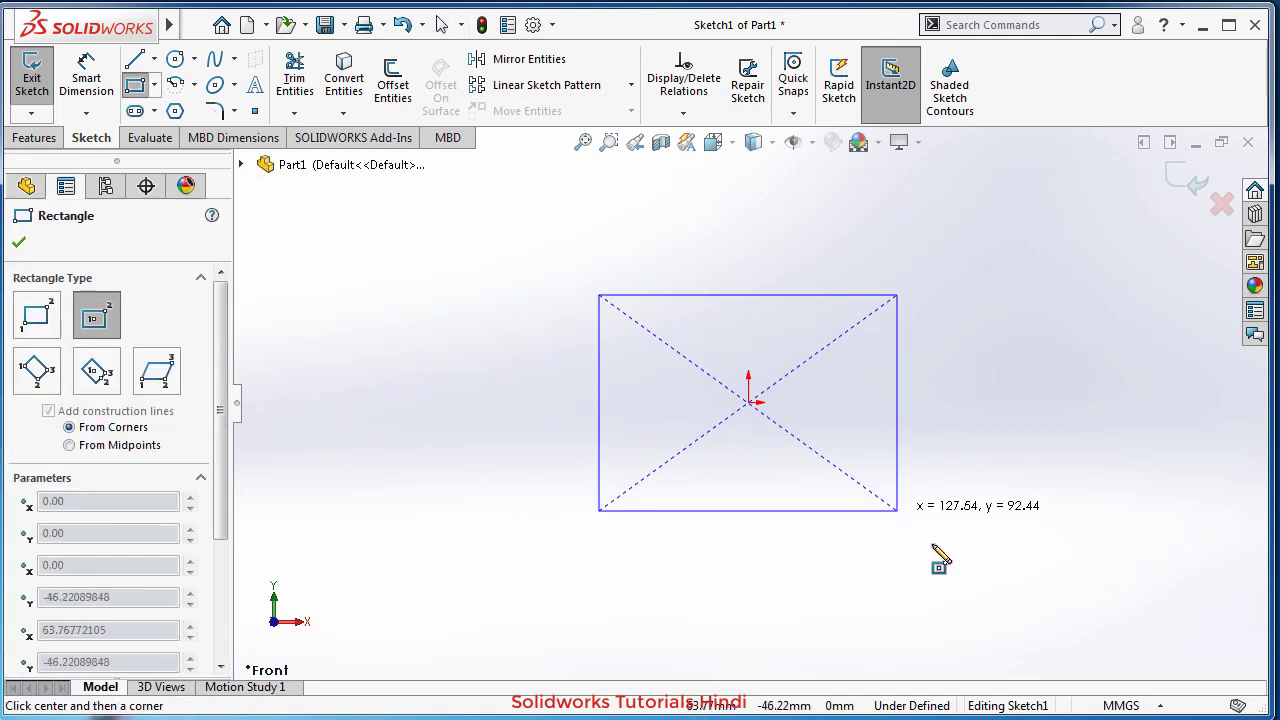
{"action": "left_click", "coordinate": [897, 510]}
{"action": "key", "text": "Escape"}
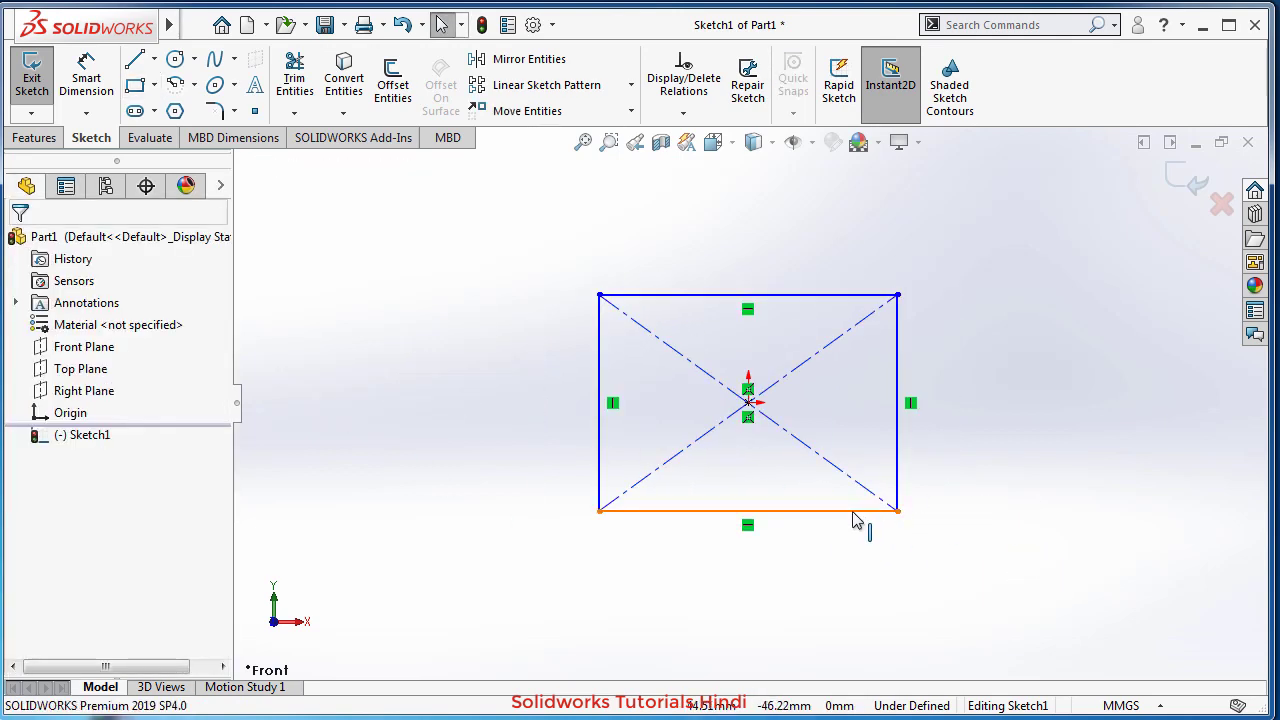
Make the rectangle's lower horizontal side and adjacent vertical side equal in length.
{"action": "left_click", "coordinate": [855, 512]}
{"action": "left_click", "coordinate": [898, 450], "text": "ctrl"}
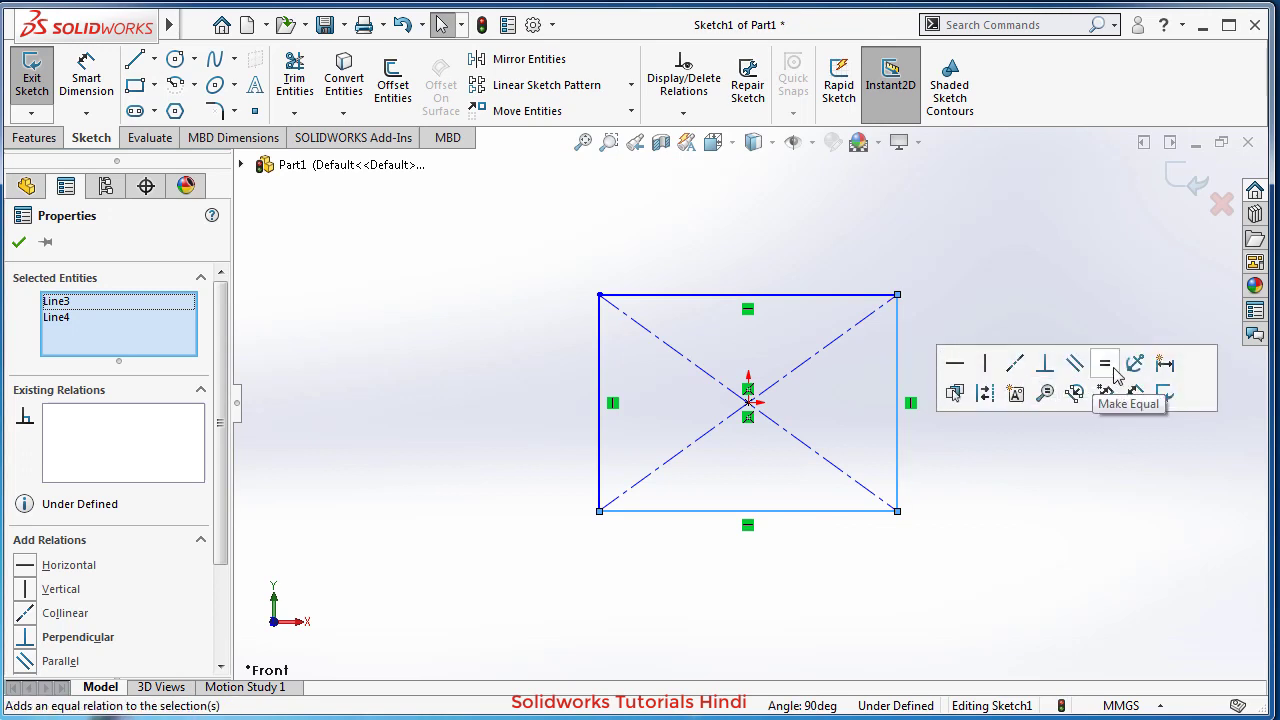
{"action": "left_click", "coordinate": [1115, 372]}
{"action": "left_click", "coordinate": [1031, 551]}
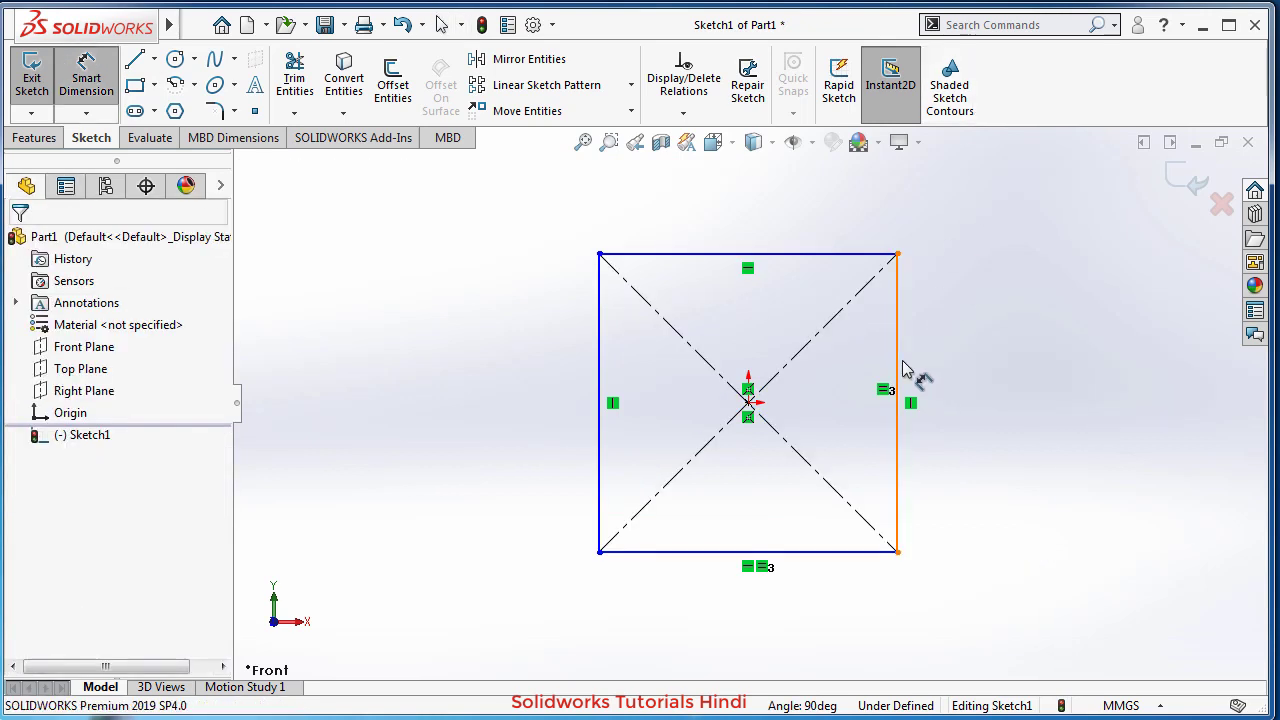
Dimension the square's vertical side to 100 mm.
{"action": "left_click", "coordinate": [903, 370]}
{"action": "left_click", "coordinate": [1042, 400]}
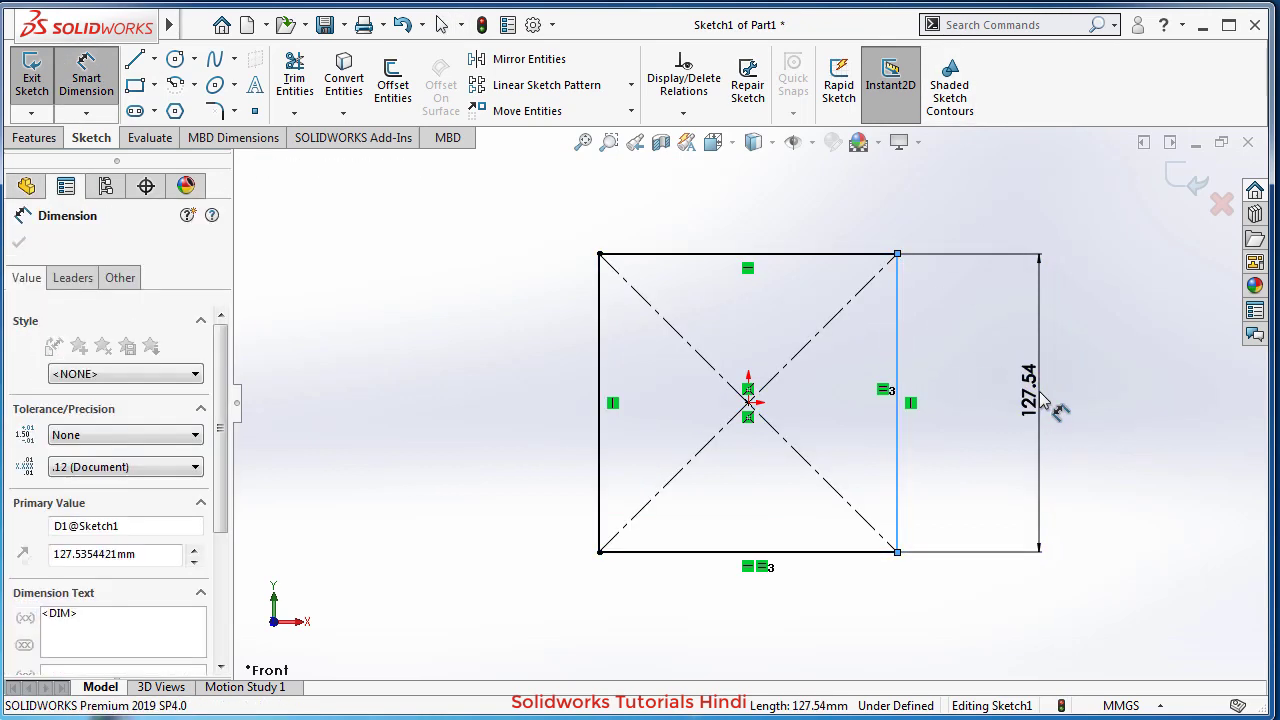
{"action": "type", "text": "100"}
{"action": "key", "text": "Return"}
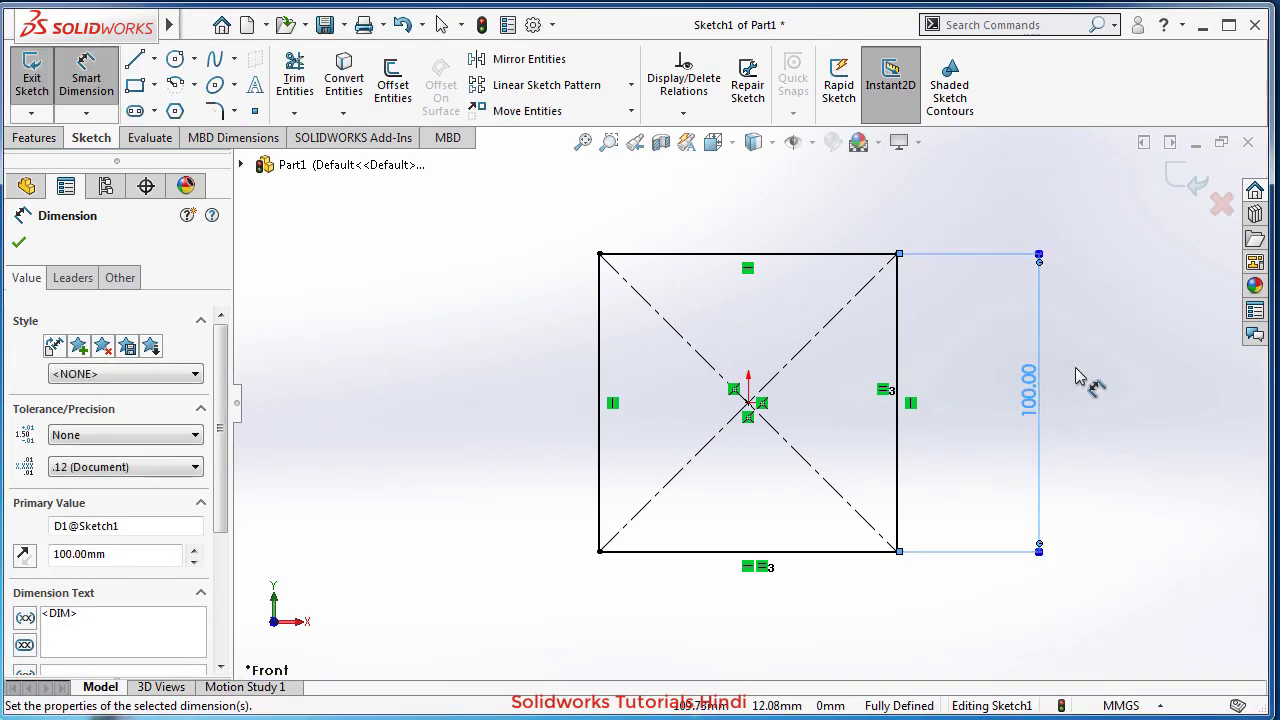
{"action": "left_click", "coordinate": [1076, 376]}
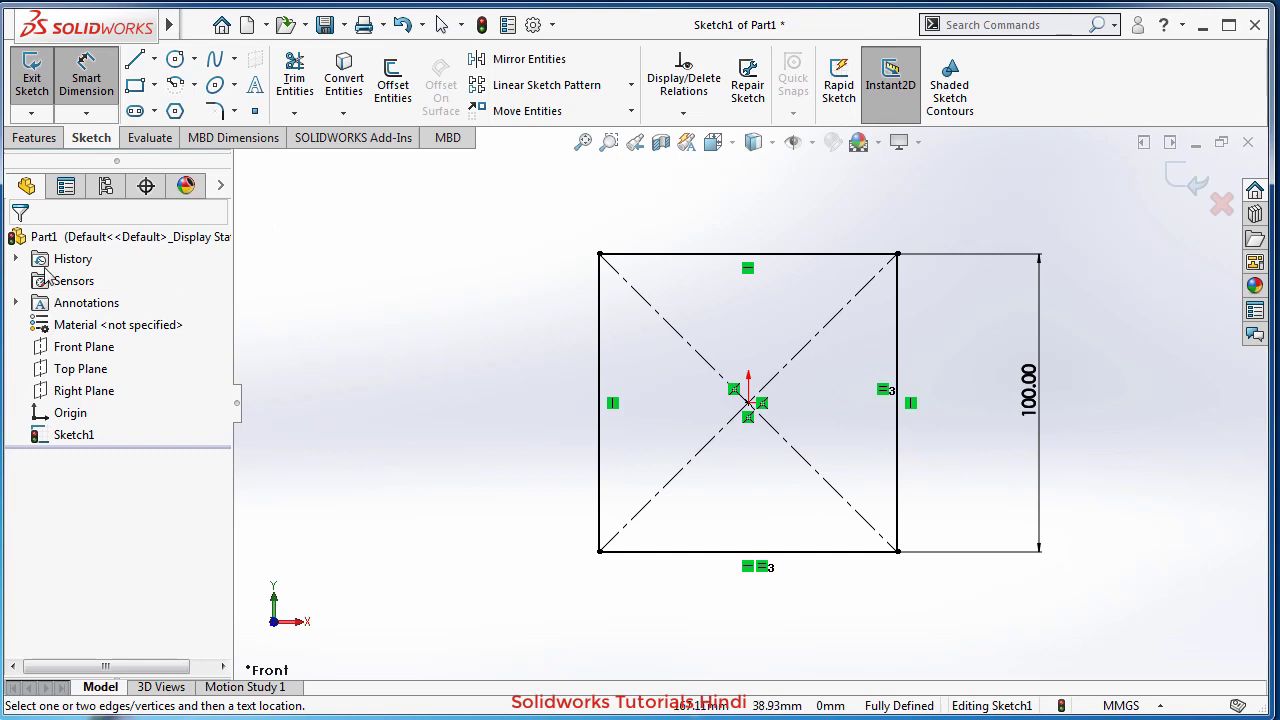
Start an Extruded Boss/Base from the square sketch, keeping Sketch Plane as the start condition.
{"action": "left_click", "coordinate": [34, 137]}
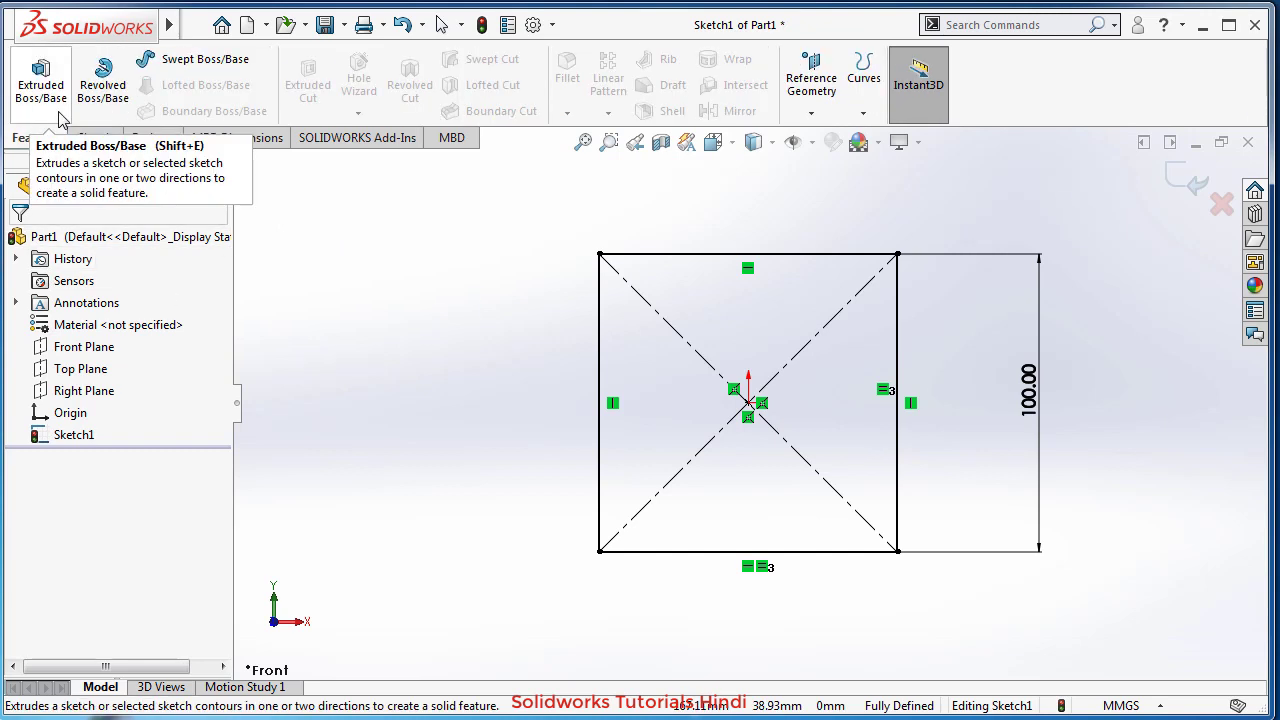
{"action": "left_click", "coordinate": [60, 88]}
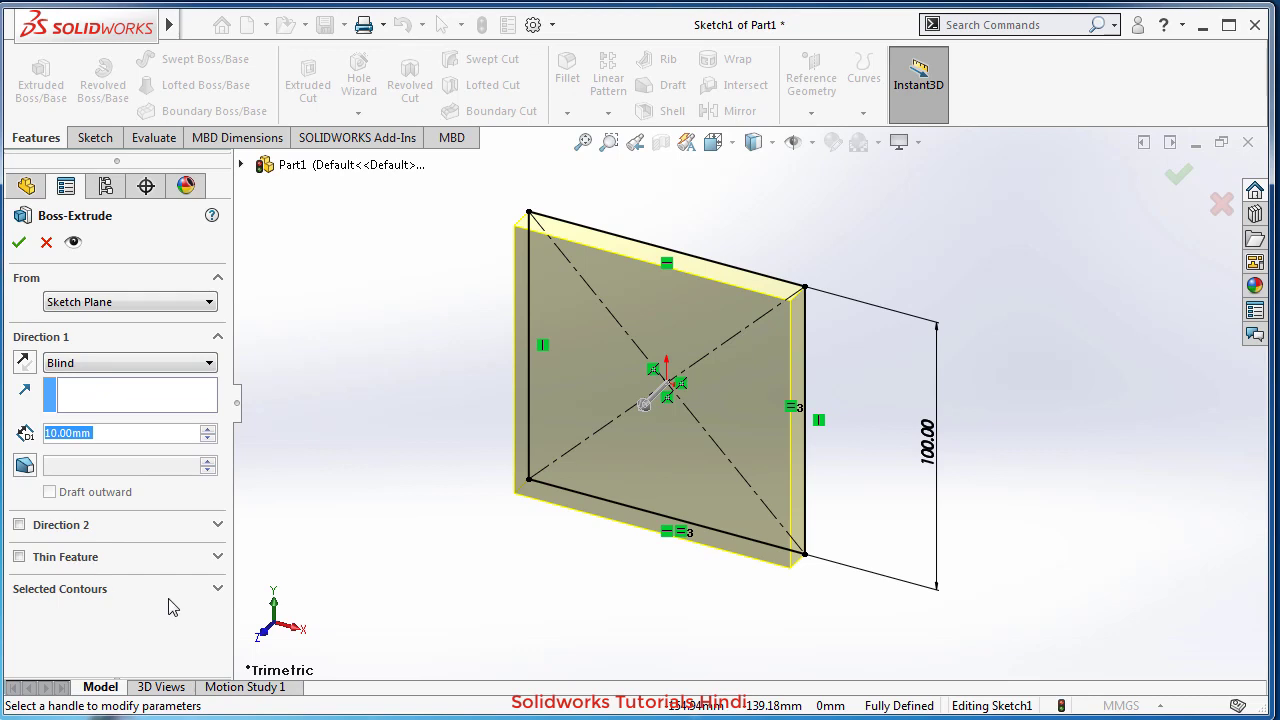
{"action": "left_click", "coordinate": [93, 305]}
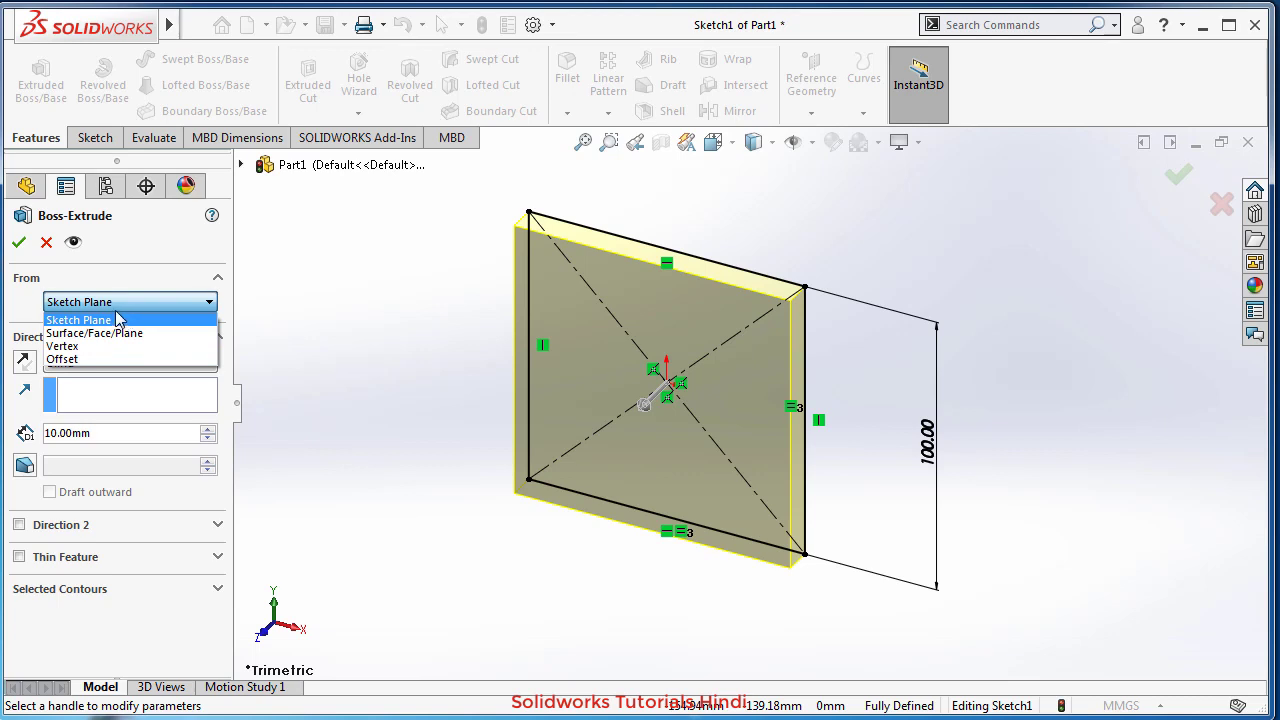
{"action": "left_click", "coordinate": [166, 277]}
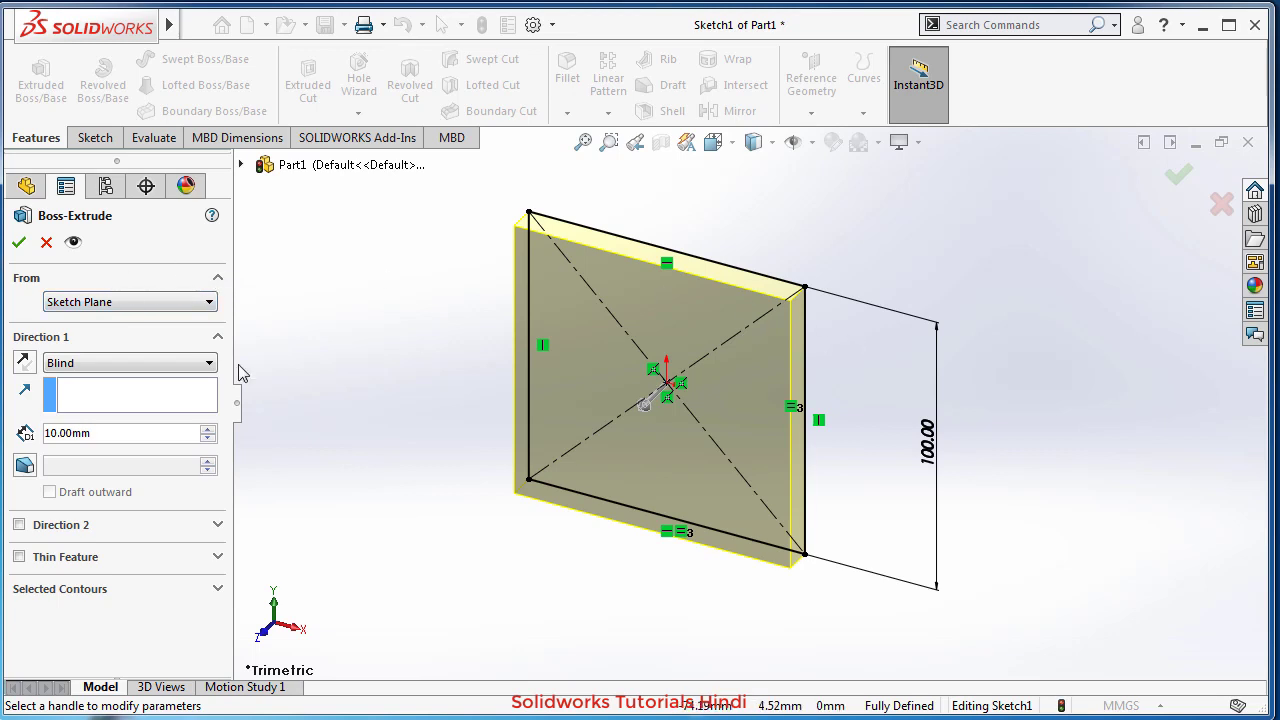
Set the extrusion's start condition to Offset with a distance of 50 mm from the sketch plane.
{"action": "left_click", "coordinate": [137, 304]}
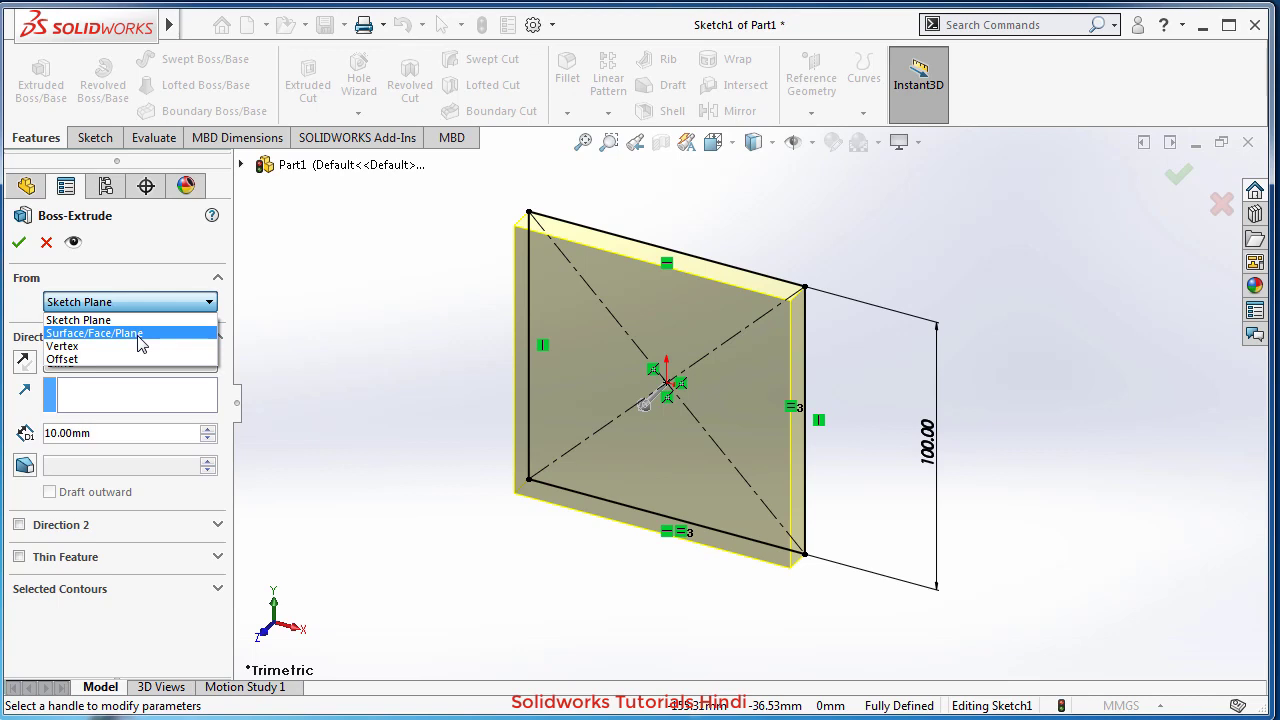
{"action": "left_click", "coordinate": [92, 360]}
{"action": "left_click", "coordinate": [114, 332]}
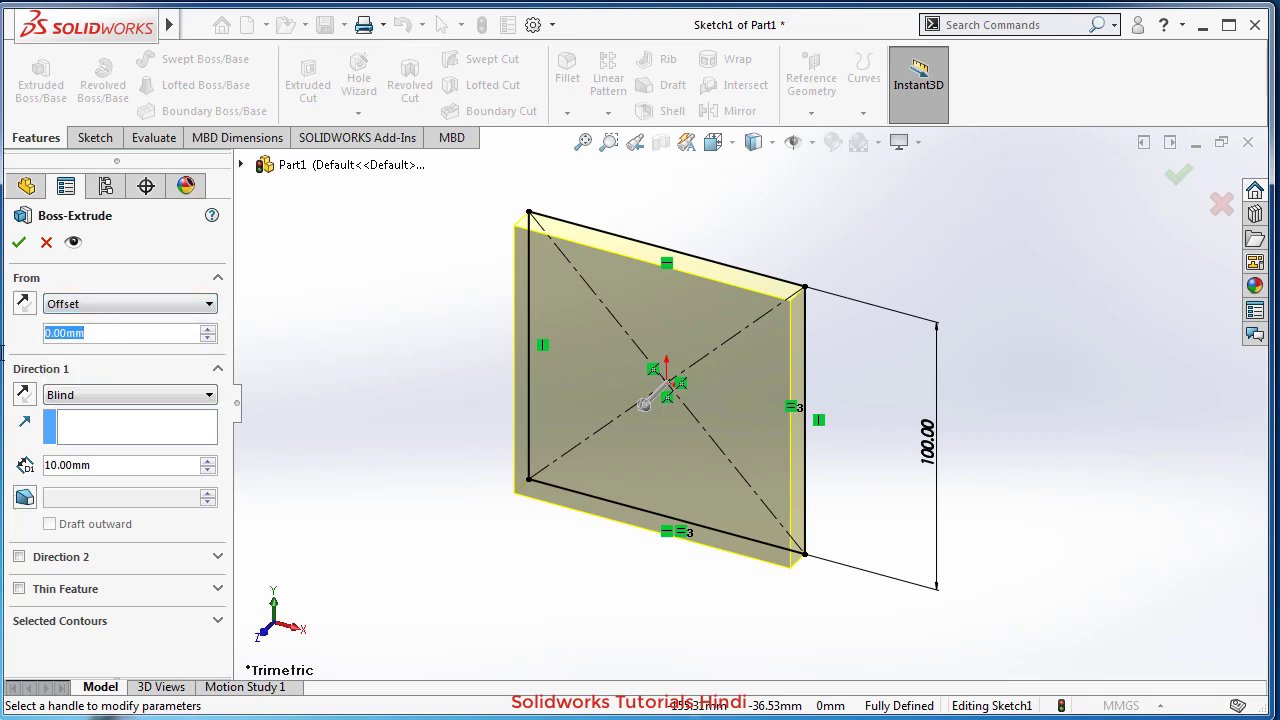
{"action": "type", "text": "50"}
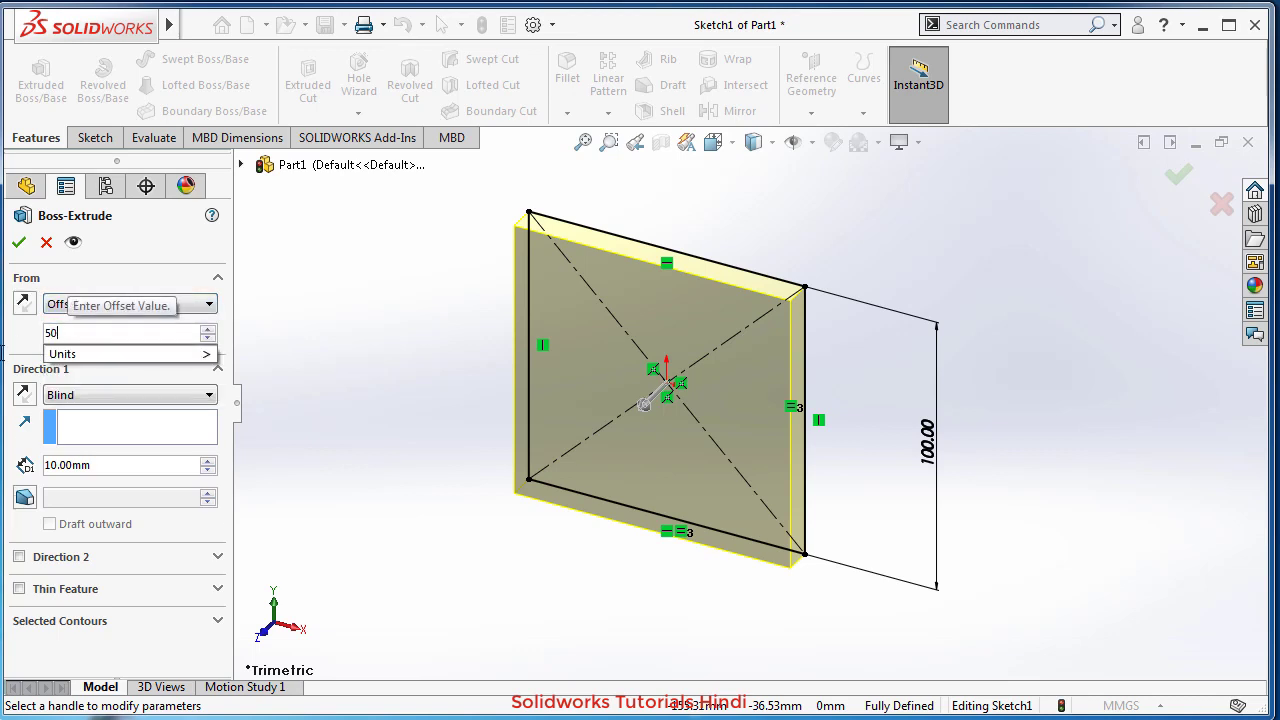
{"action": "key", "text": "Return"}
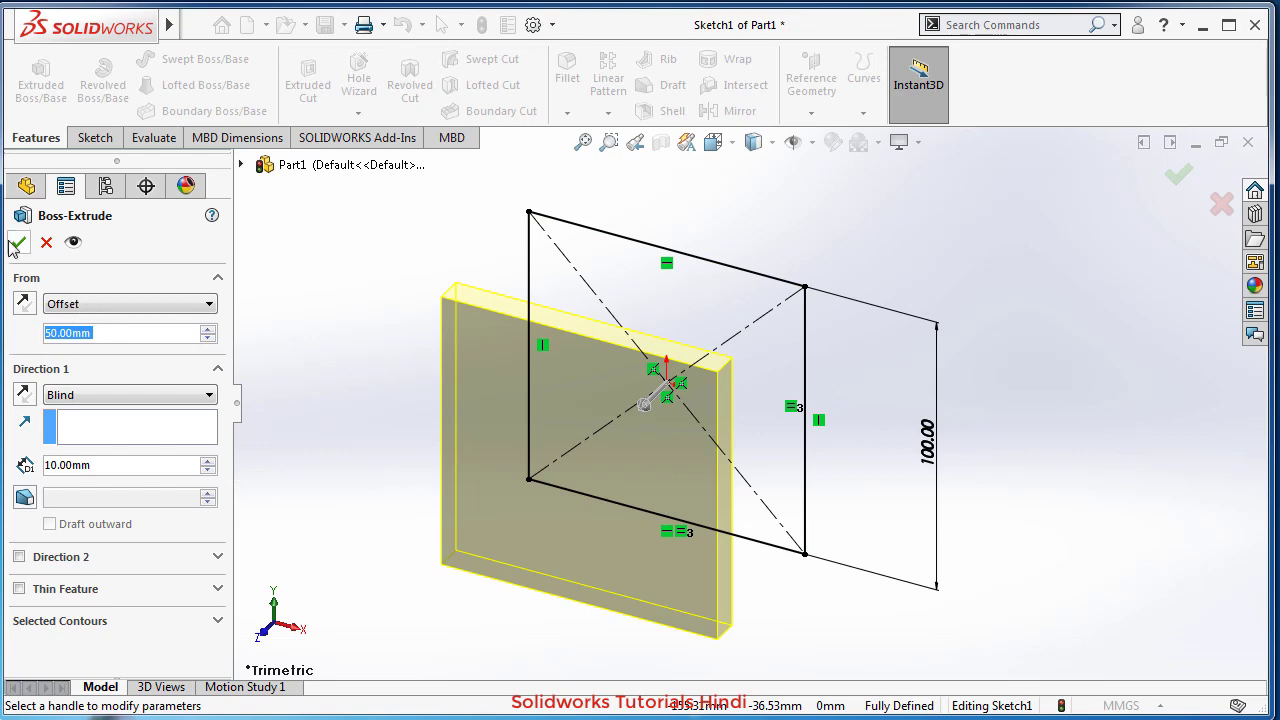
{"action": "mouse_move", "coordinate": [908, 651]}
{"action": "middle_mouse_down"}
{"action": "mouse_move", "coordinate": [871, 580]}
{"action": "mouse_move", "coordinate": [814, 571]}
{"action": "mouse_move", "coordinate": [840, 578]}
{"action": "middle_mouse_up"}
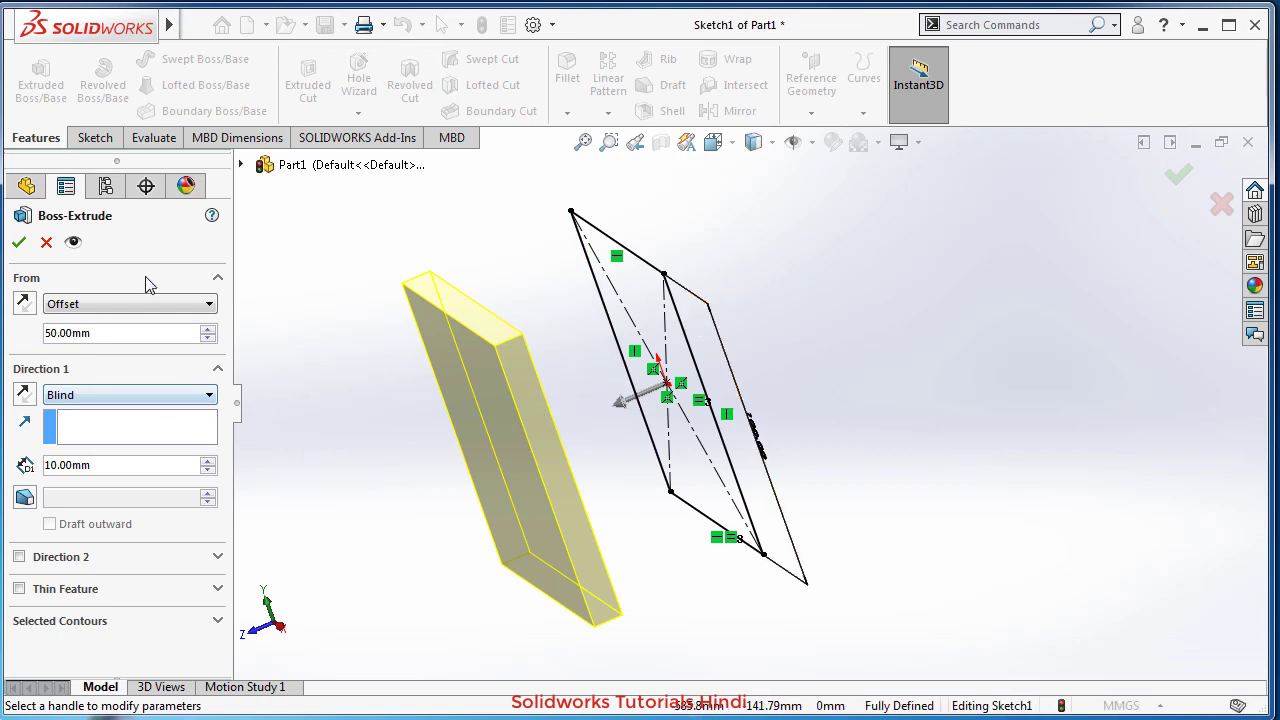
Return the extrusion's start condition to Sketch Plane.
{"action": "left_click", "coordinate": [148, 304]}
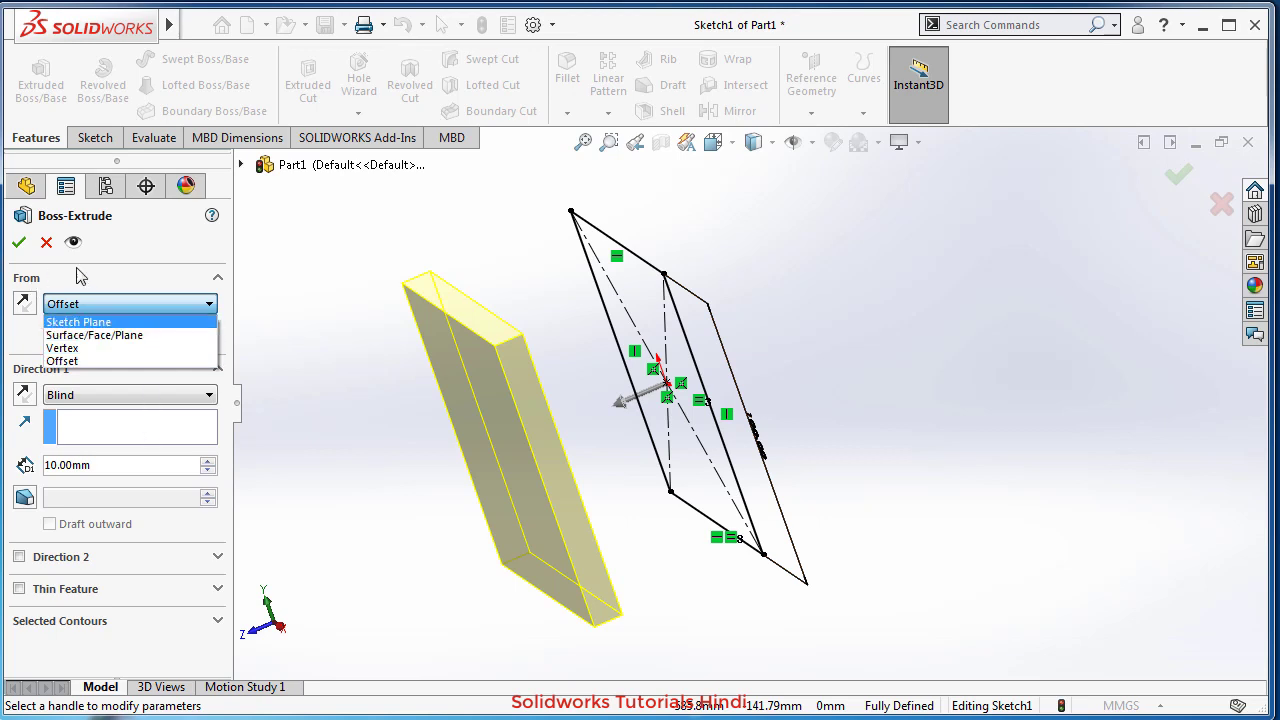
{"action": "left_click", "coordinate": [118, 322]}
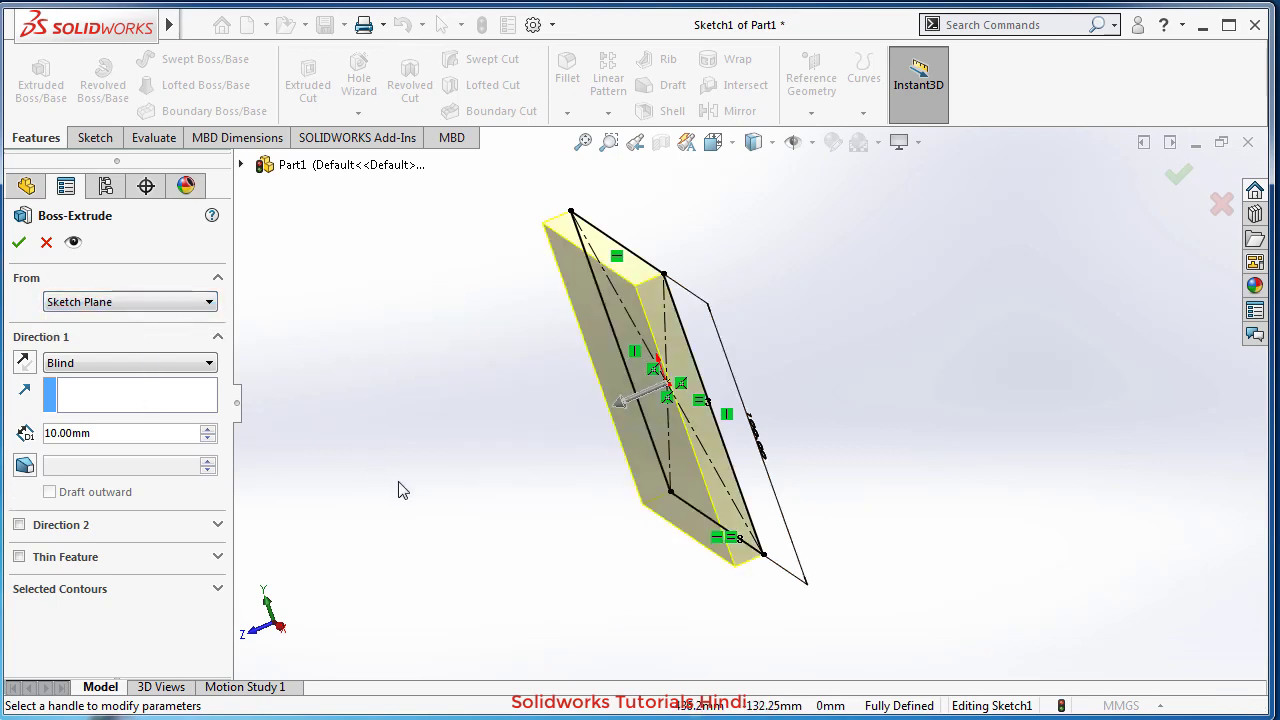
{"action": "mouse_move", "coordinate": [400, 486]}
{"action": "middle_mouse_down"}
{"action": "mouse_move", "coordinate": [464, 441]}
{"action": "mouse_move", "coordinate": [423, 491]}
{"action": "mouse_move", "coordinate": [449, 509]}
{"action": "middle_mouse_up"}
{"action": "scroll", "coordinate": [593, 407], "scroll_direction": "up", "scroll_amount": 3}
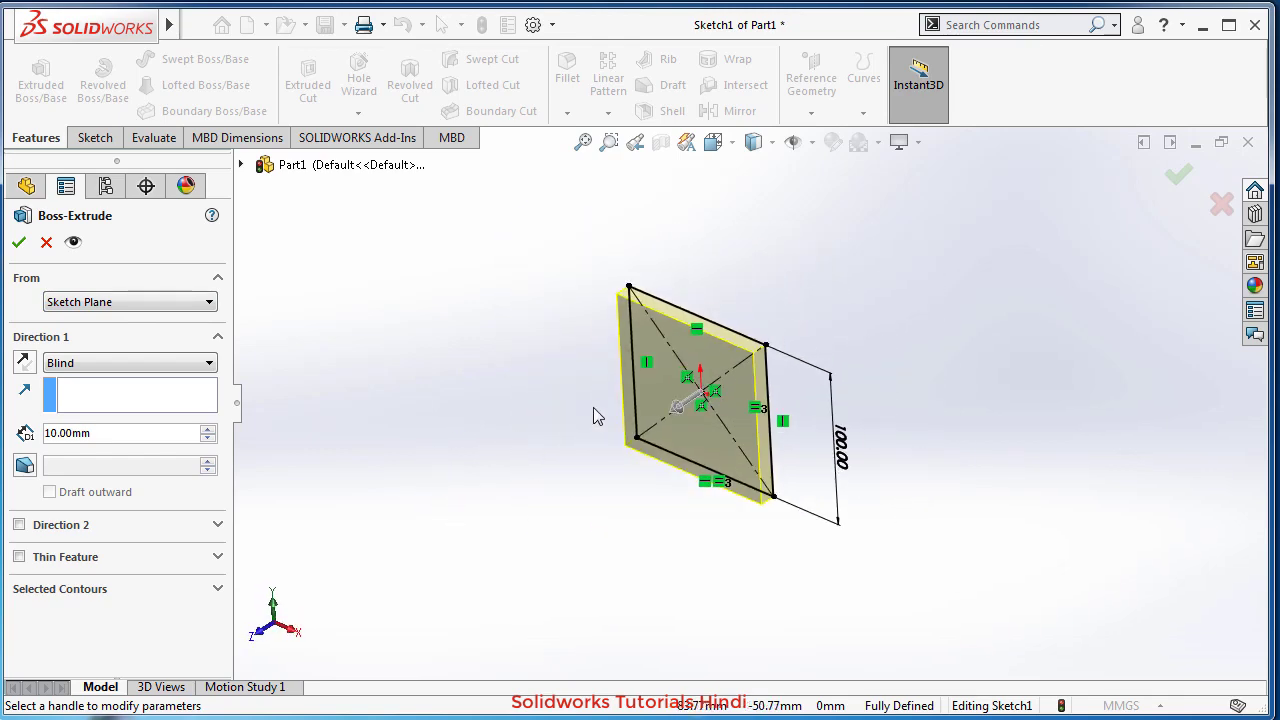
{"action": "scroll", "coordinate": [614, 262], "scroll_direction": "down", "scroll_amount": 2}
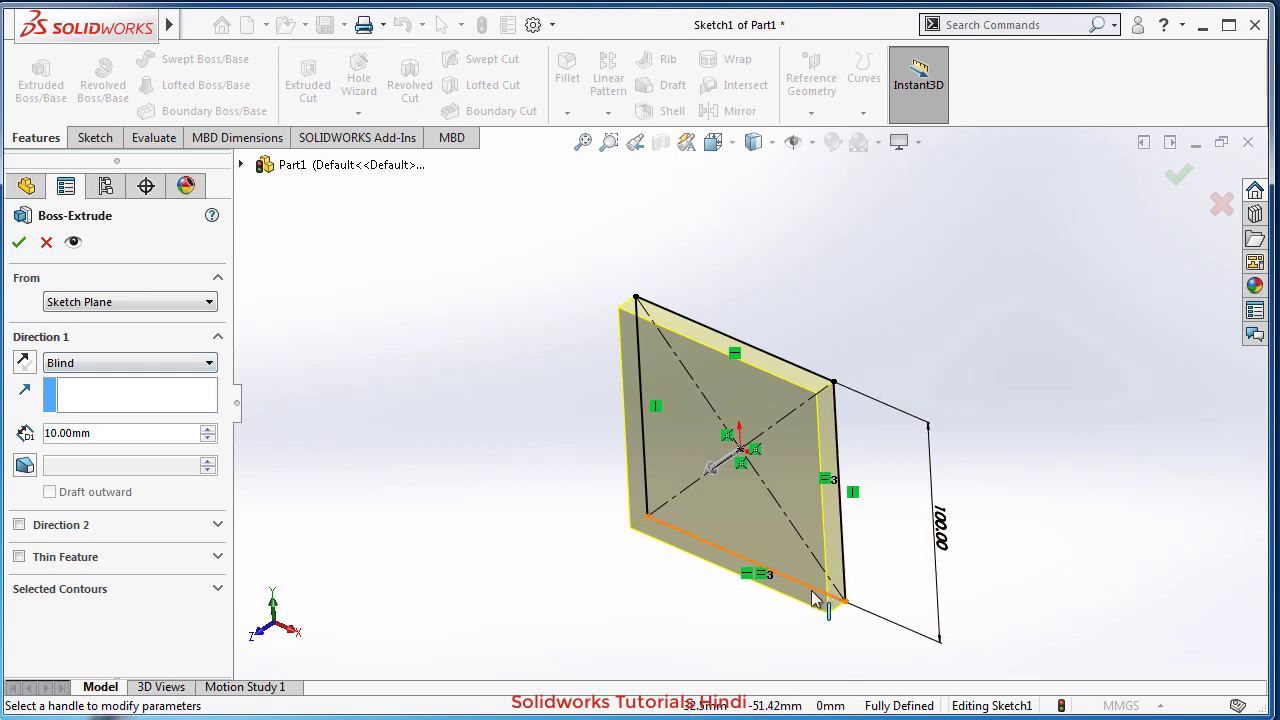
Keep the Blind end condition and stretch the extrusion to 95 mm backwards, then to 65 mm forwards.
{"action": "left_click", "coordinate": [135, 364]}
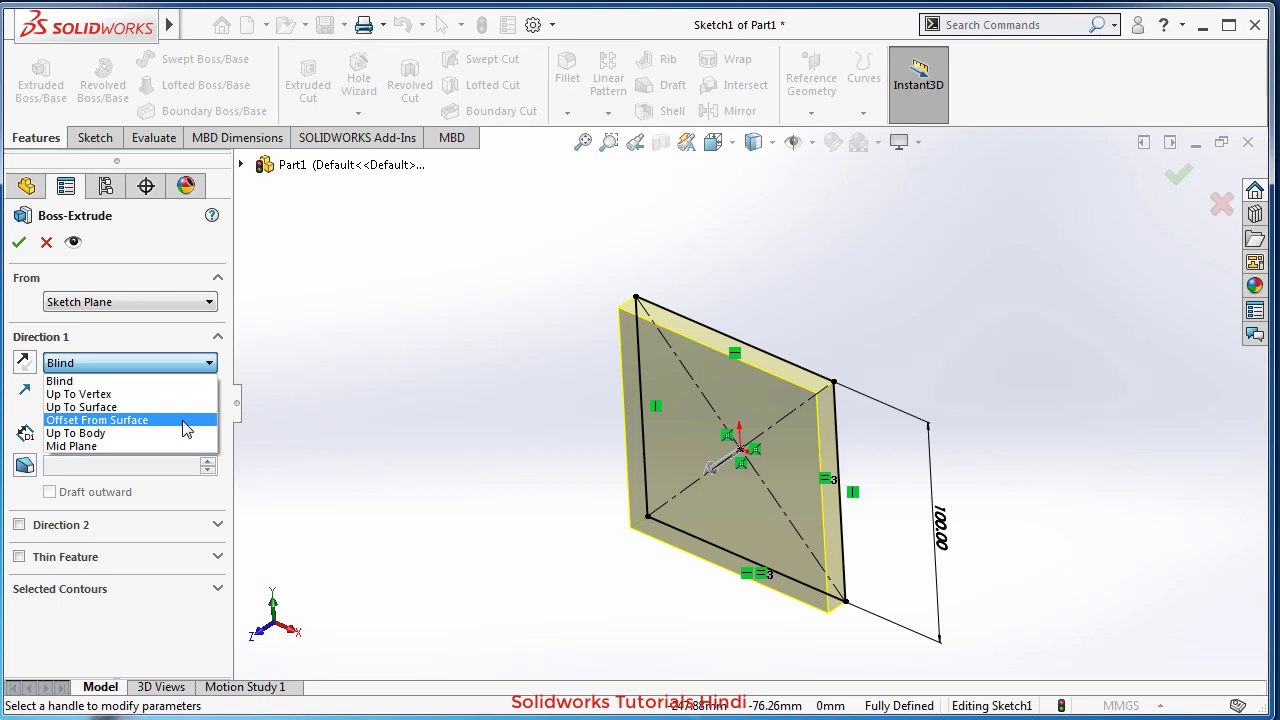
{"action": "left_click", "coordinate": [138, 383]}
{"action": "scroll", "coordinate": [757, 465], "scroll_direction": "up", "scroll_amount": 2}
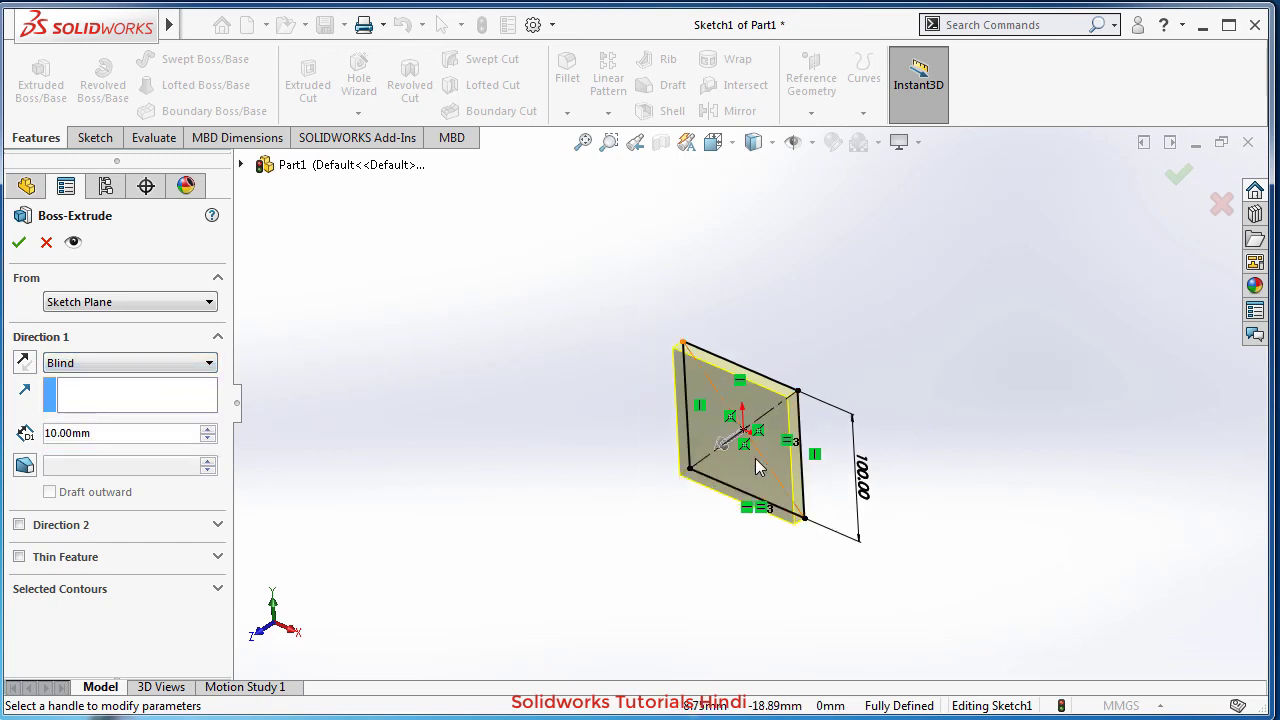
{"action": "scroll", "coordinate": [757, 465], "scroll_direction": "down", "scroll_amount": 2}
{"action": "left_click_drag", "start_coordinate": [710, 428], "coordinate": [919, 301]}
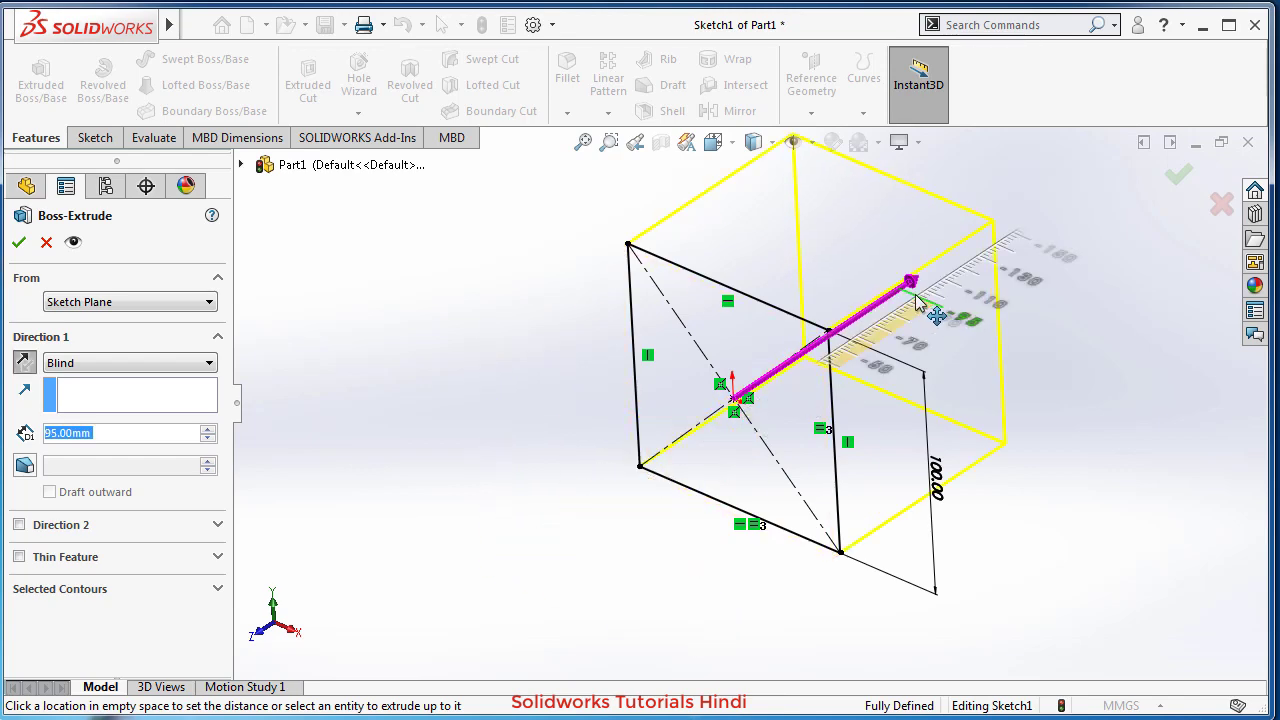
{"action": "mouse_move", "coordinate": [918, 302]}
{"action": "left_mouse_down"}
{"action": "mouse_move", "coordinate": [740, 384]}
{"action": "mouse_move", "coordinate": [874, 306]}
{"action": "mouse_move", "coordinate": [906, 294]}
{"action": "mouse_move", "coordinate": [608, 474]}
{"action": "left_mouse_up"}
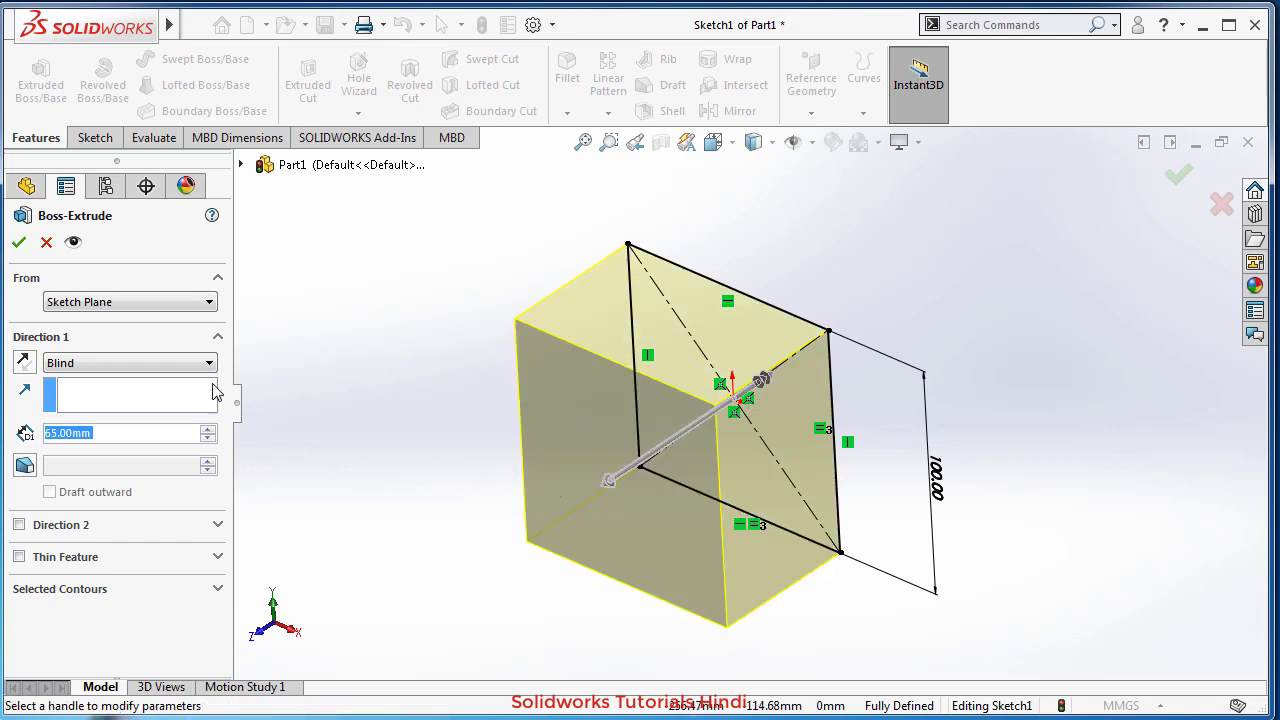
Change the extrusion's end condition to Mid Plane.
{"action": "left_click", "coordinate": [172, 362]}
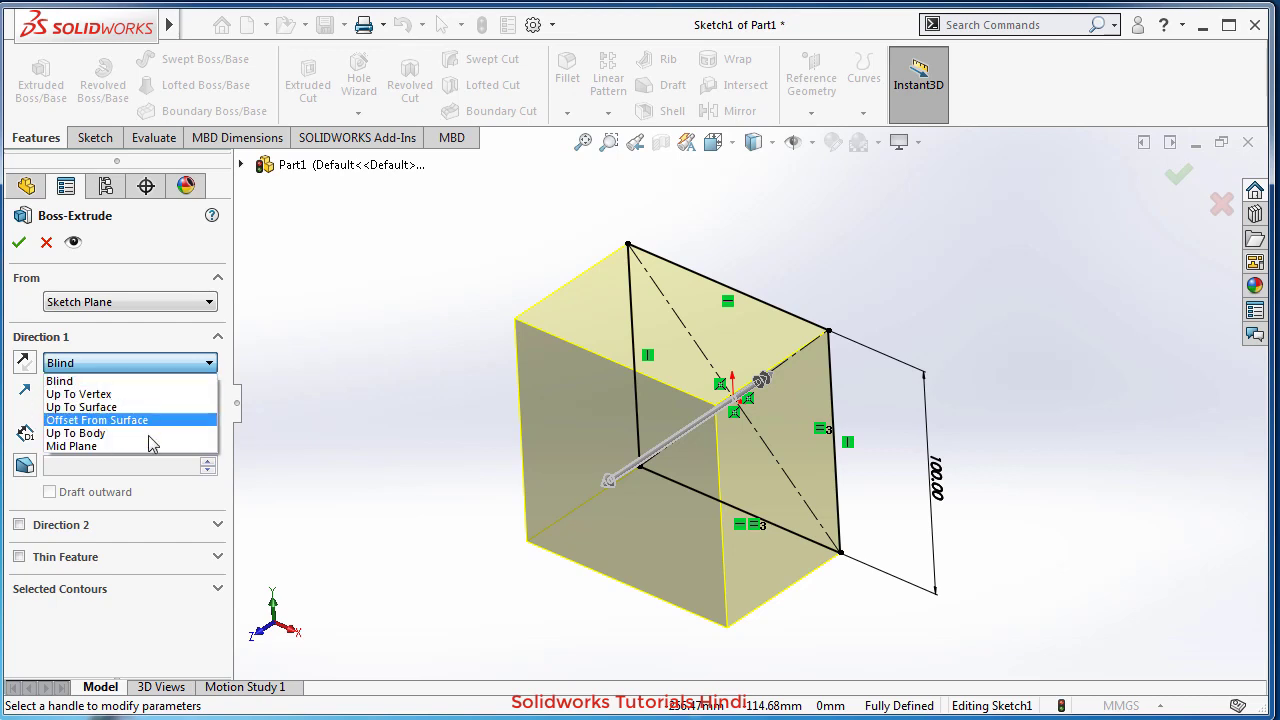
{"action": "left_click", "coordinate": [110, 446]}
{"action": "scroll", "coordinate": [898, 354], "scroll_direction": "up", "scroll_amount": 3}
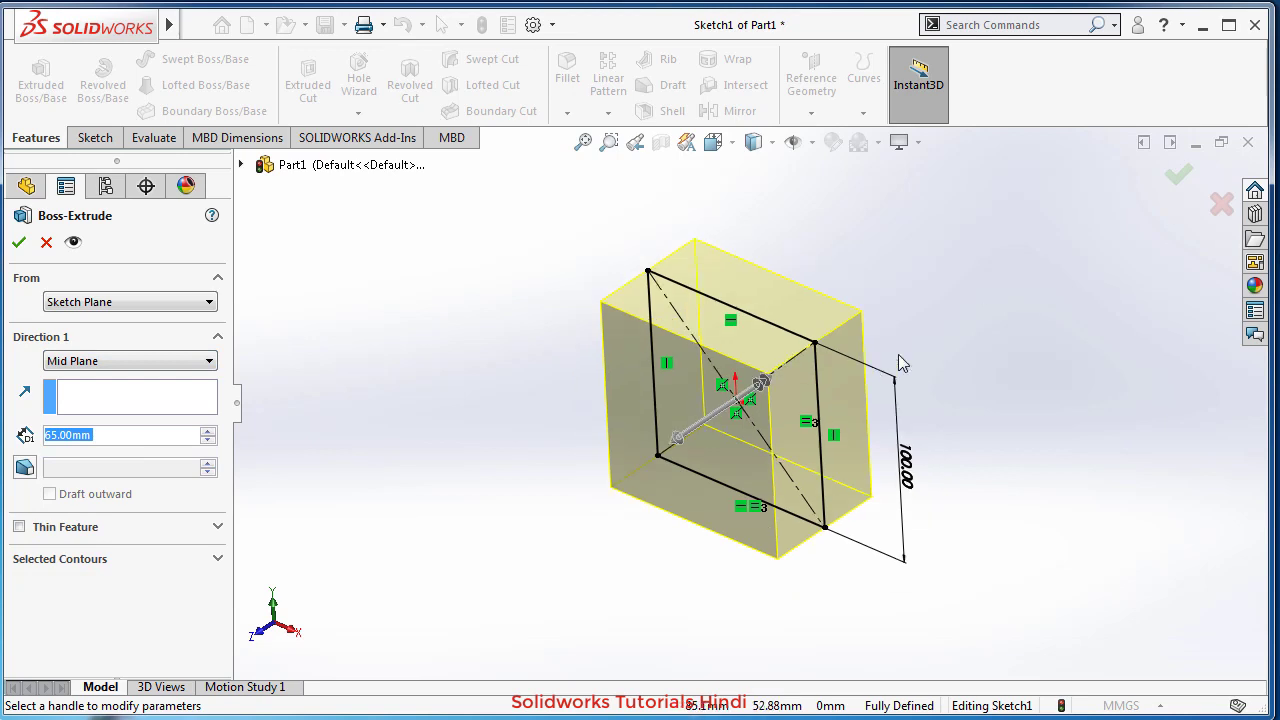
{"action": "scroll", "coordinate": [784, 366], "scroll_direction": "down", "scroll_amount": 4}
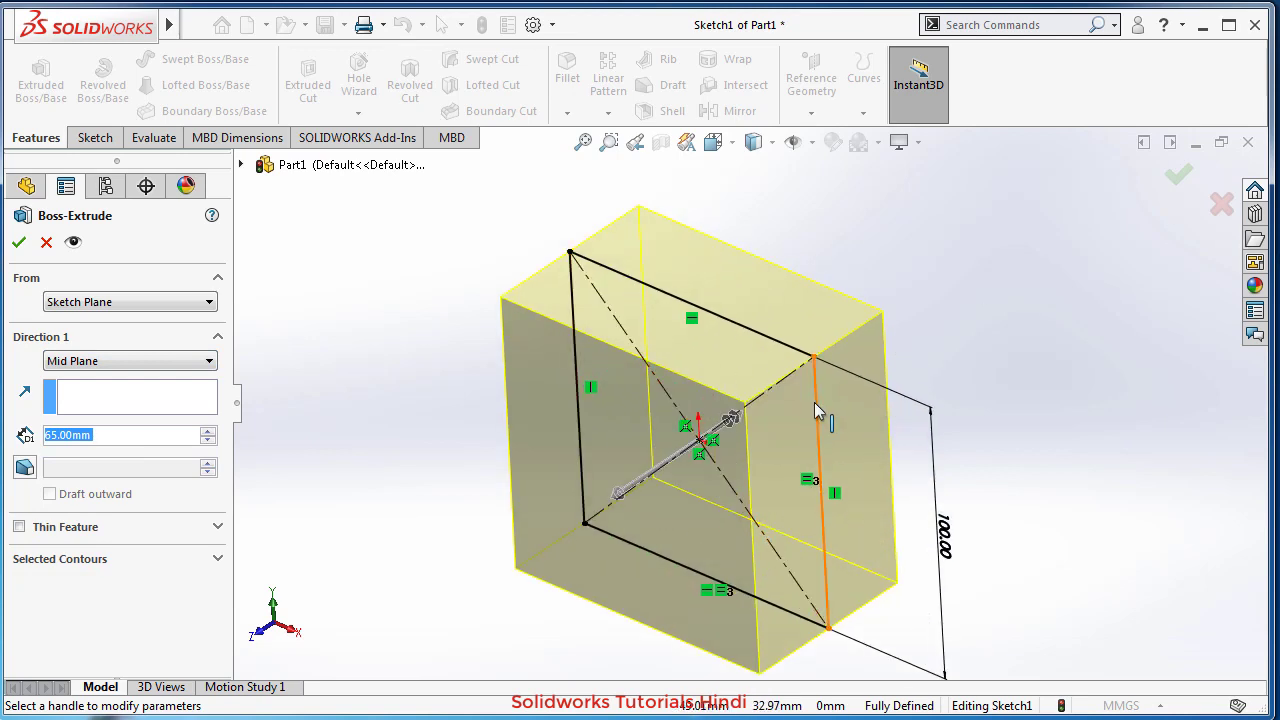
{"action": "scroll", "coordinate": [746, 404], "scroll_direction": "up", "scroll_amount": 3}
{"action": "mouse_move", "coordinate": [758, 566]}
{"action": "middle_mouse_down"}
{"action": "mouse_move", "coordinate": [620, 466]}
{"action": "mouse_move", "coordinate": [691, 586]}
{"action": "mouse_move", "coordinate": [786, 591]}
{"action": "mouse_move", "coordinate": [734, 638]}
{"action": "mouse_move", "coordinate": [720, 620]}
{"action": "middle_mouse_up"}
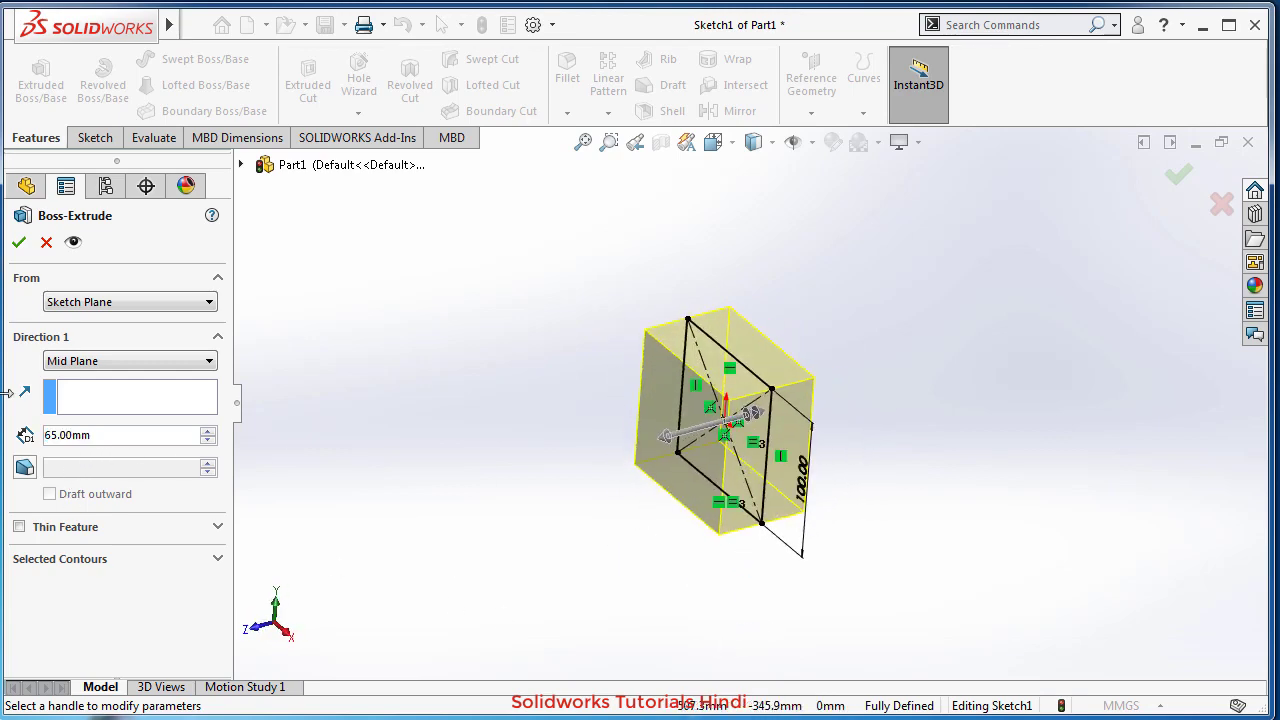
Set the mid-plane extrusion depth to 50 mm and inspect the preview.
{"action": "double_click", "coordinate": [120, 435]}
{"action": "type", "text": "50"}
{"action": "key", "text": "Return"}
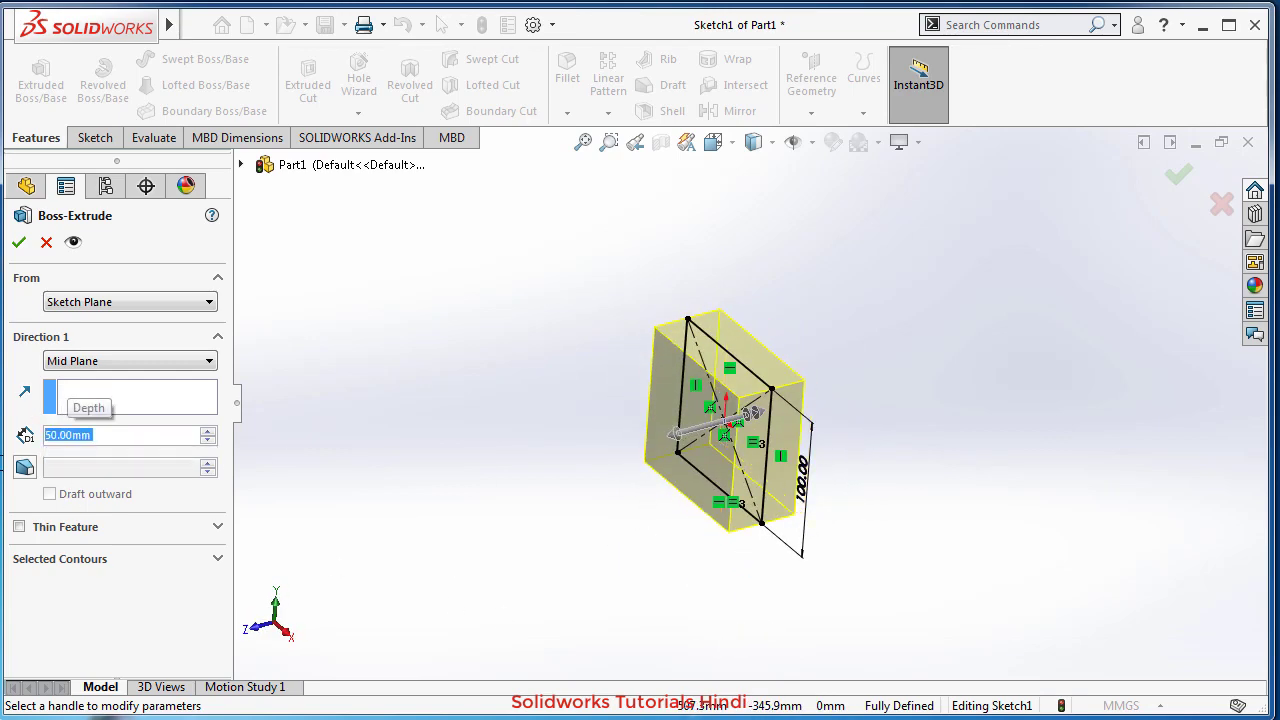
{"action": "scroll", "coordinate": [750, 483], "scroll_direction": "down", "scroll_amount": 2}
{"action": "scroll", "coordinate": [750, 420], "scroll_direction": "up", "scroll_amount": 3}
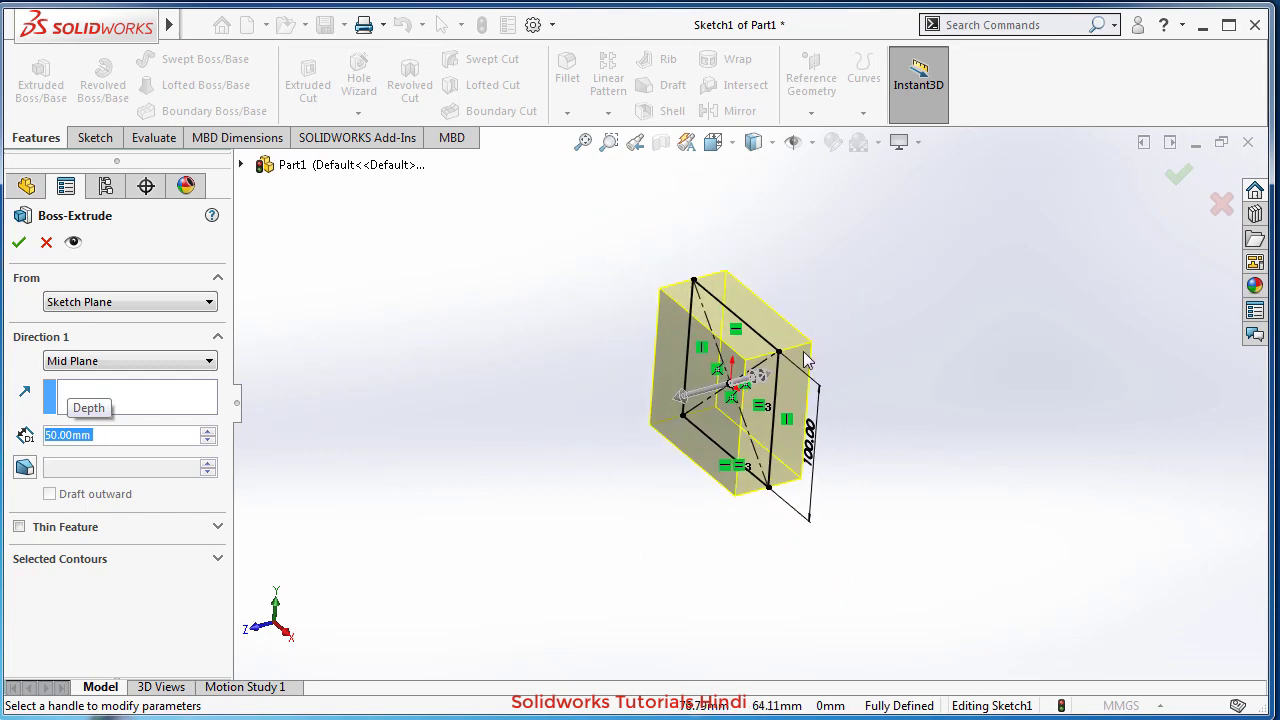
{"action": "scroll", "coordinate": [807, 354], "scroll_direction": "down", "scroll_amount": 3}
{"action": "mouse_move", "coordinate": [962, 549]}
{"action": "middle_mouse_down"}
{"action": "mouse_move", "coordinate": [837, 531]}
{"action": "mouse_move", "coordinate": [944, 552]}
{"action": "middle_mouse_up"}
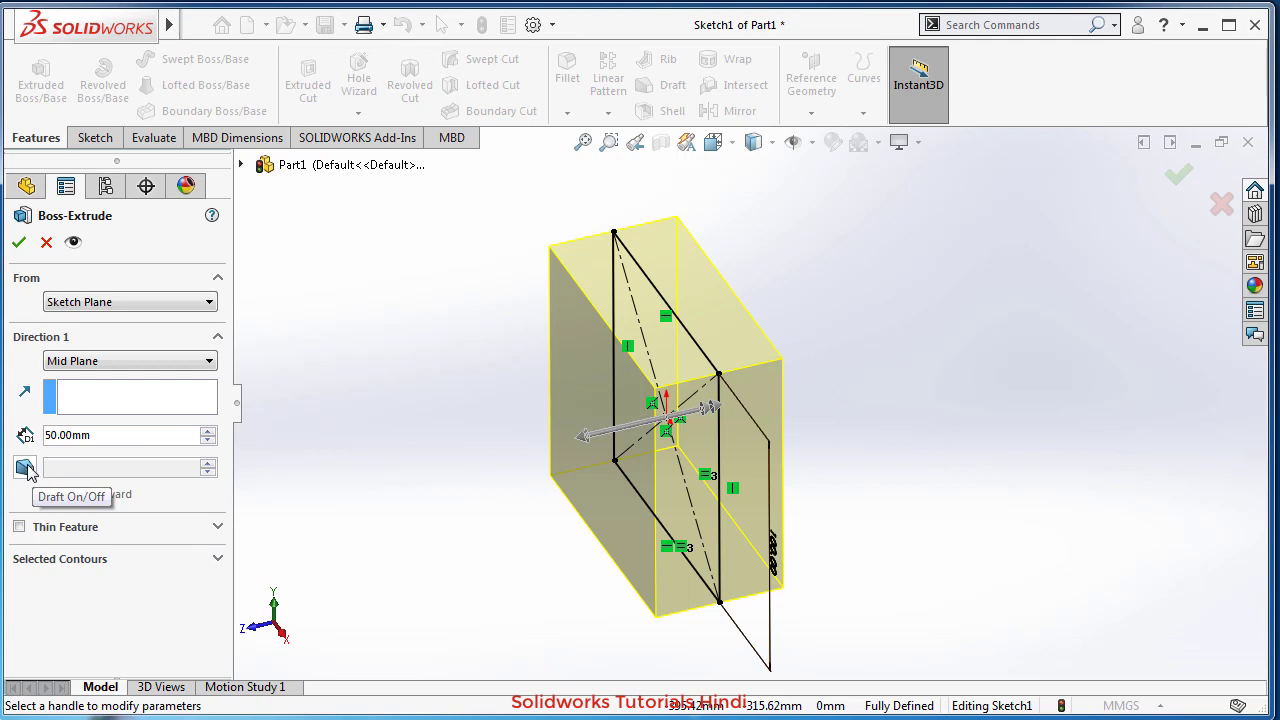
Set the mid-plane extrusion depth to 100 mm.
{"action": "scroll", "coordinate": [613, 458], "scroll_direction": "down", "scroll_amount": 2}
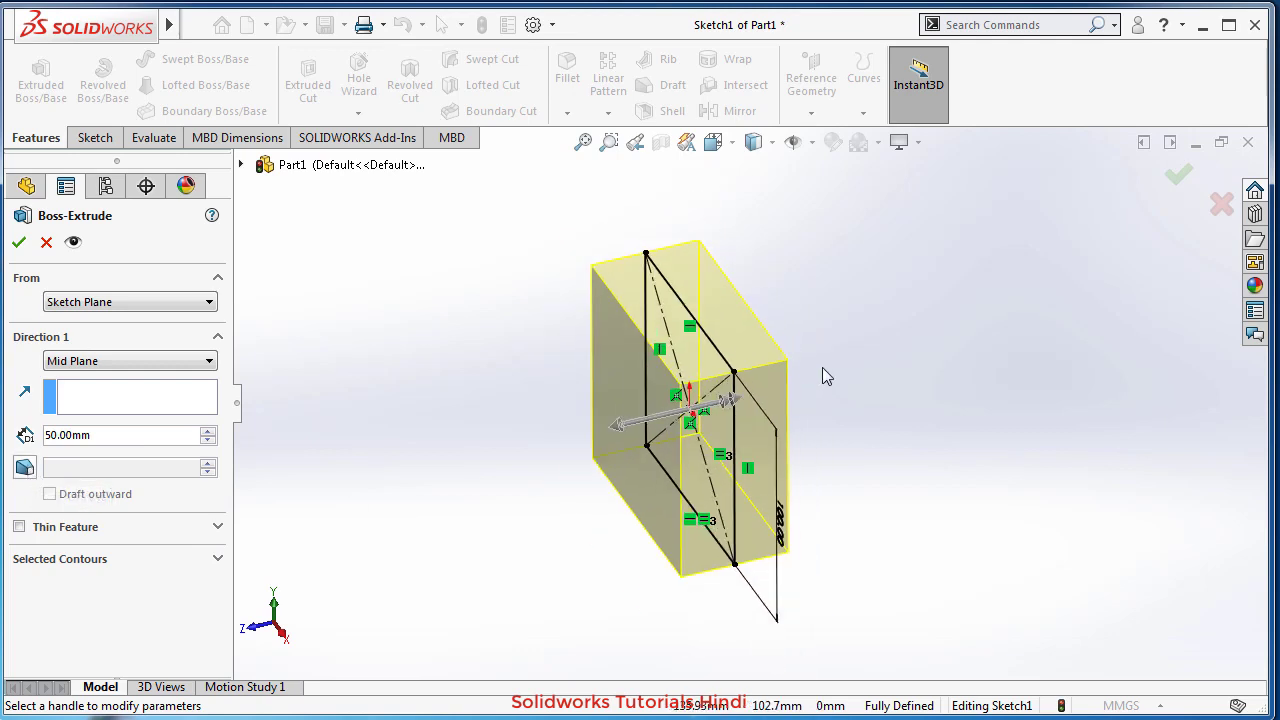
{"action": "left_click_drag", "start_coordinate": [116, 438], "coordinate": [3, 468]}
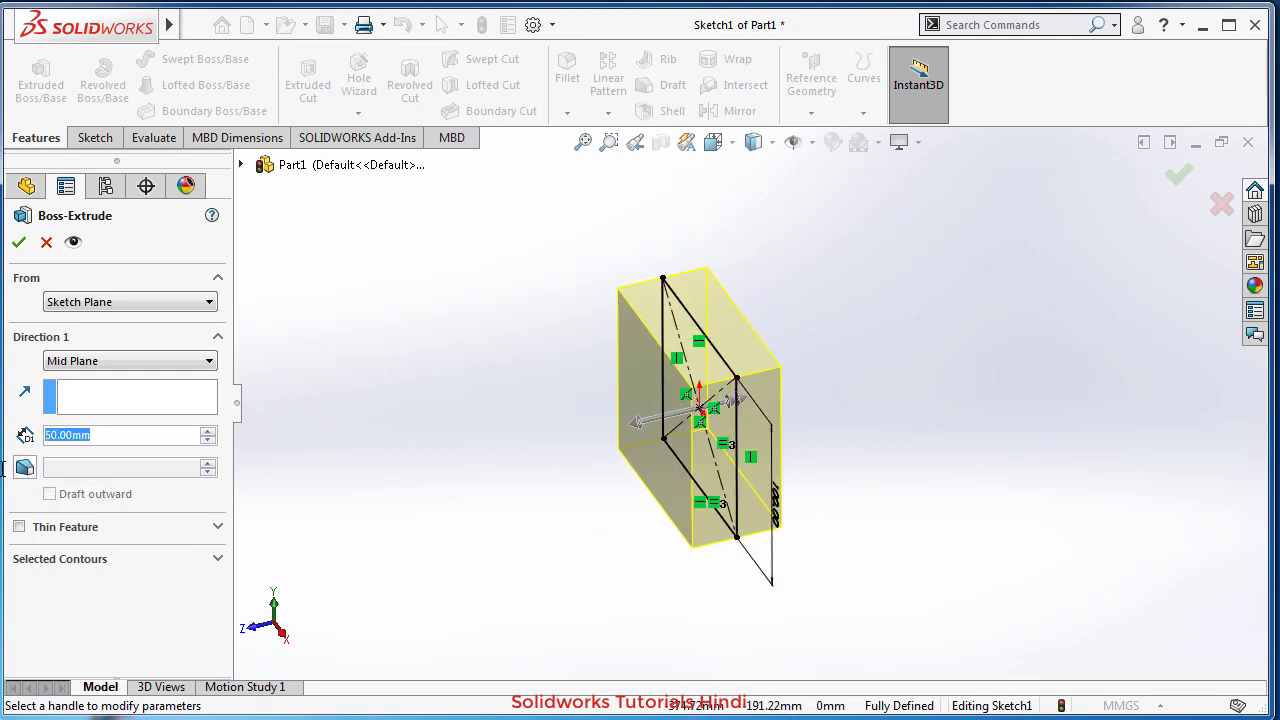
{"action": "type", "text": "100"}
{"action": "key", "text": "Return"}
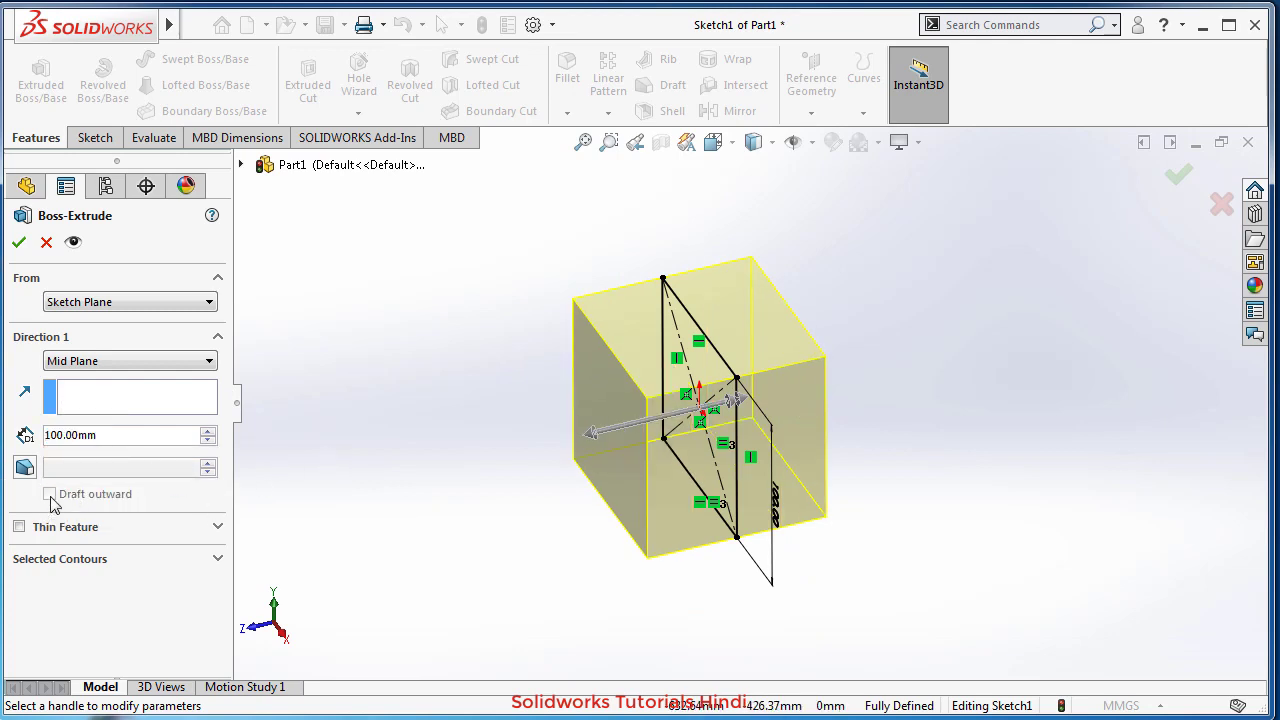
Turn on draft for the mid-plane extrusion and try adjusting the draft angle.
{"action": "left_click", "coordinate": [25, 467]}
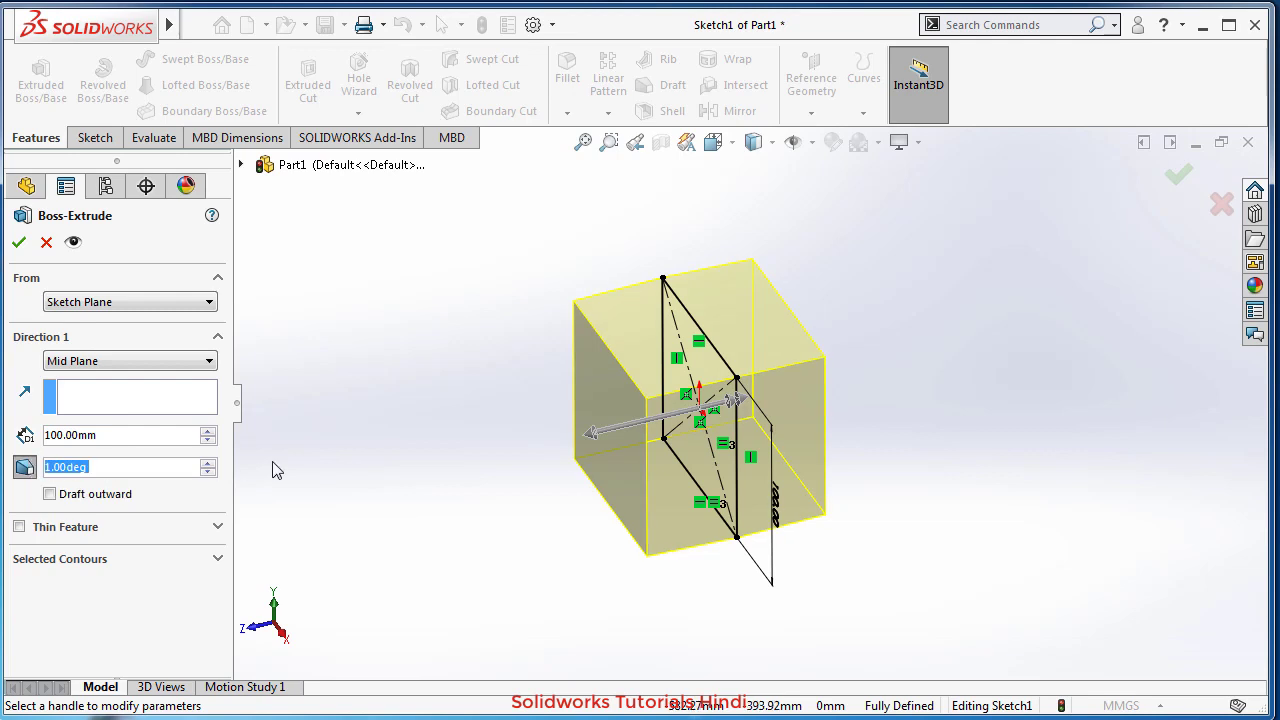
{"action": "left_click_drag", "start_coordinate": [208, 465], "coordinate": [212, 474]}
{"action": "left_click", "coordinate": [212, 474]}
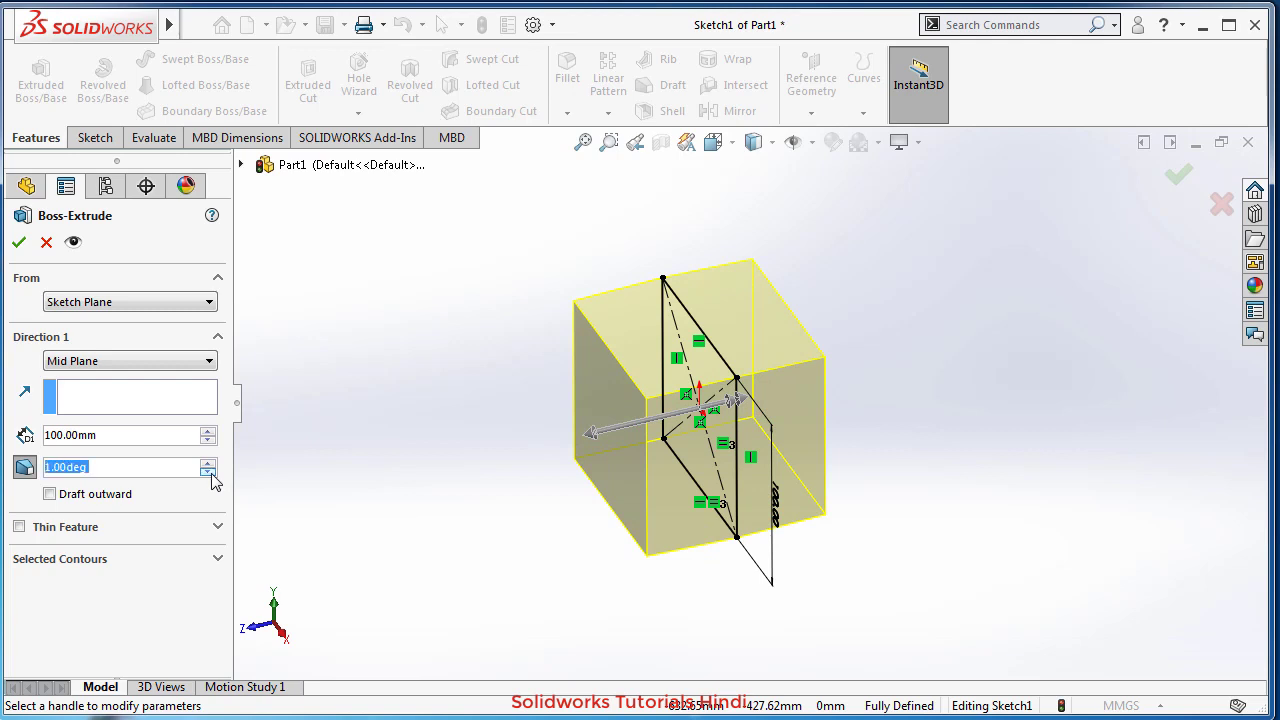
Preview an outward draft with the angle raised to 32 degrees, and switch the draft off again.
{"action": "left_click", "coordinate": [50, 495]}
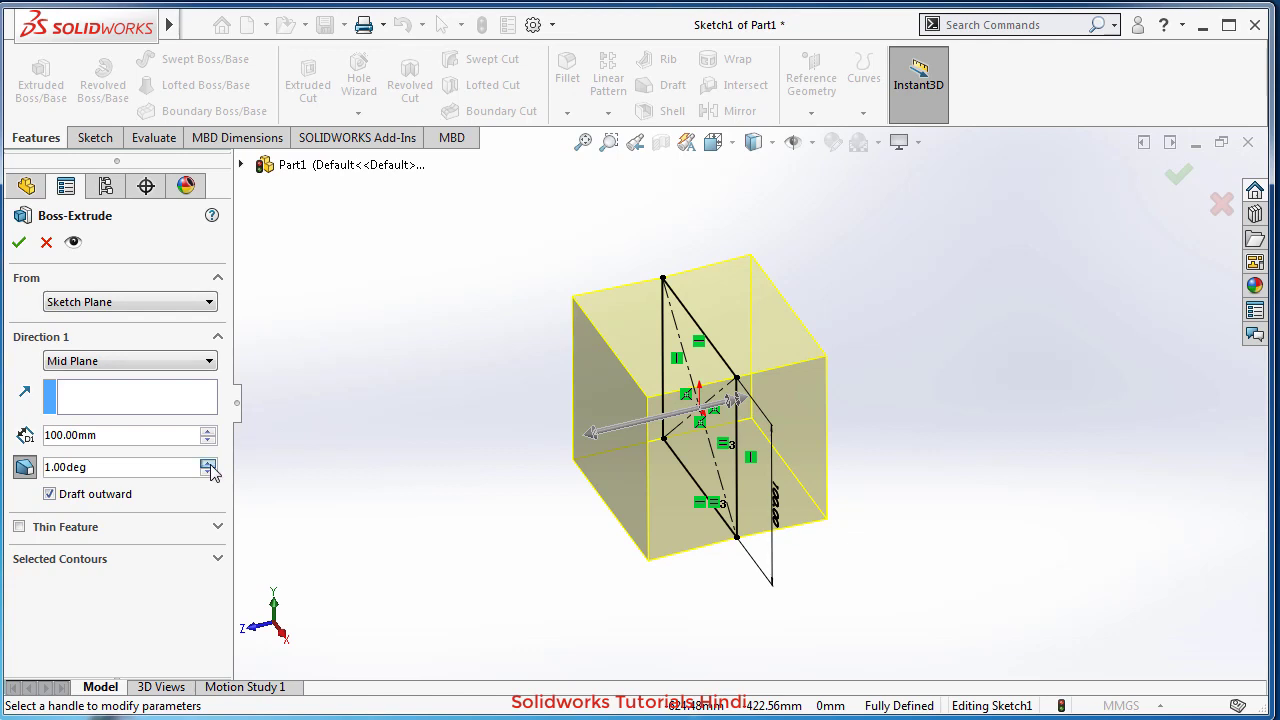
{"action": "left_click_drag", "start_coordinate": [209, 465], "coordinate": [209, 465]}
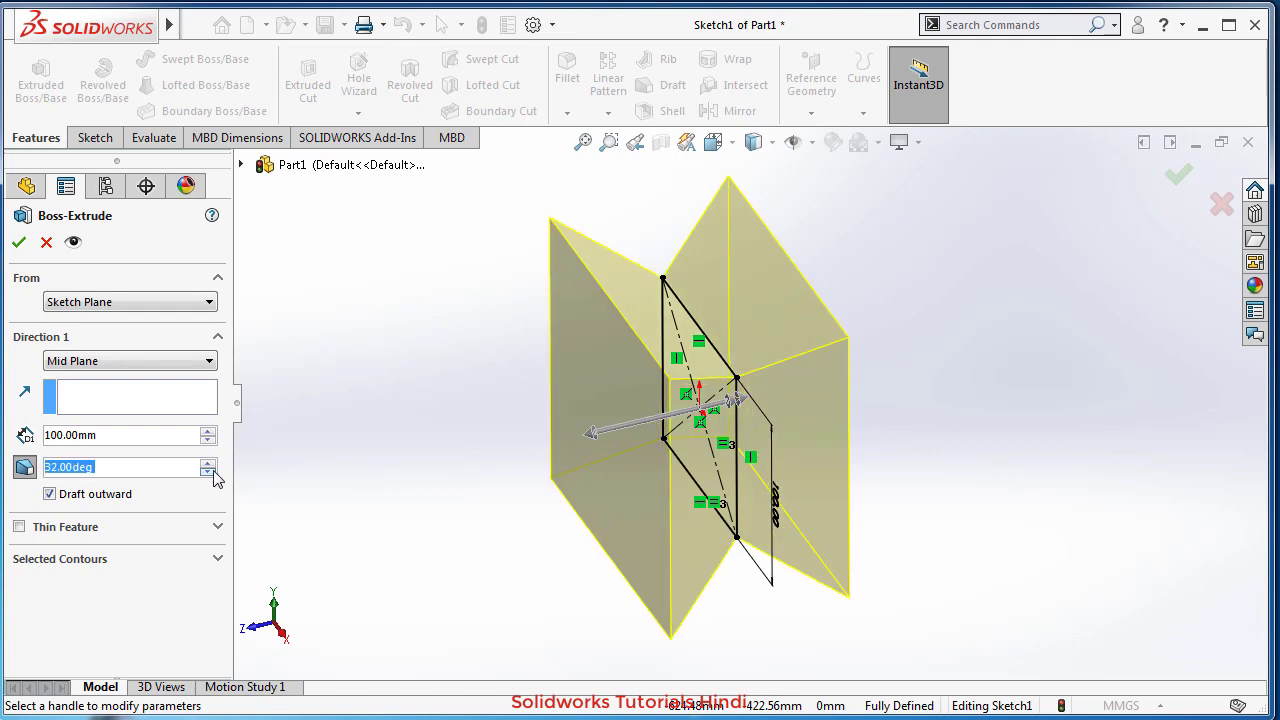
{"action": "left_click", "coordinate": [209, 472]}
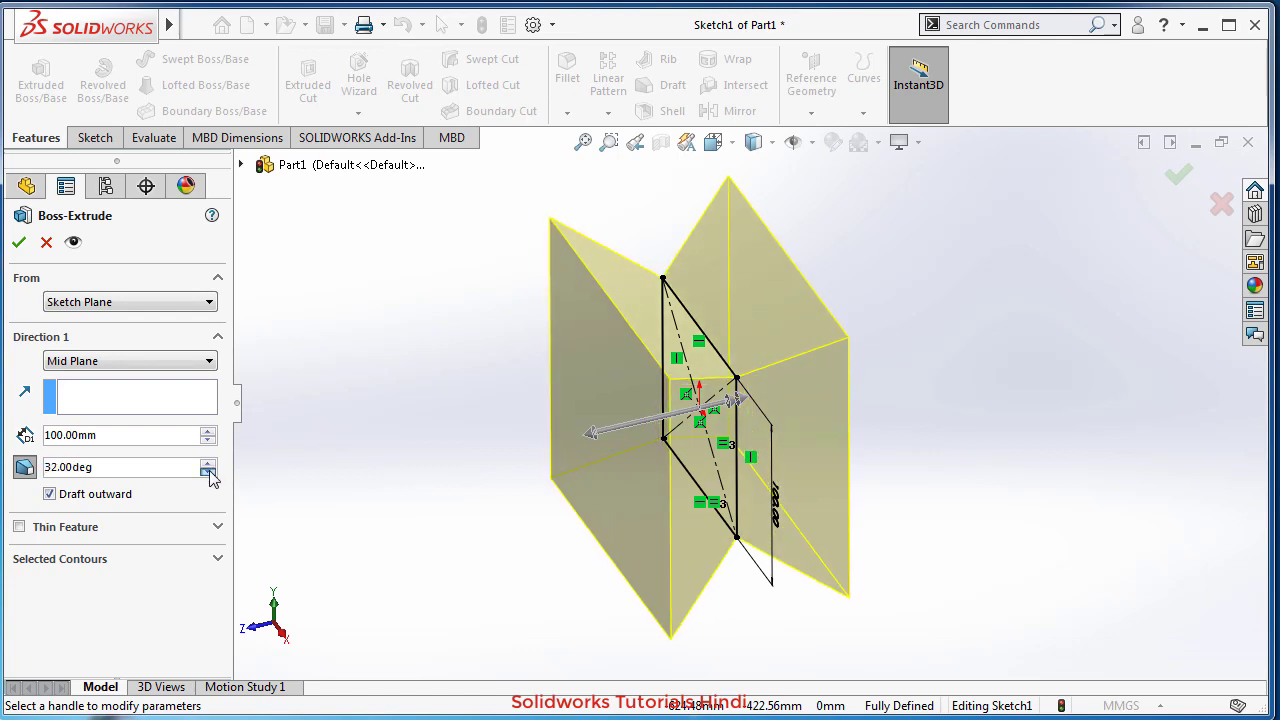
{"action": "left_click", "coordinate": [48, 496]}
{"action": "left_click", "coordinate": [24, 467]}
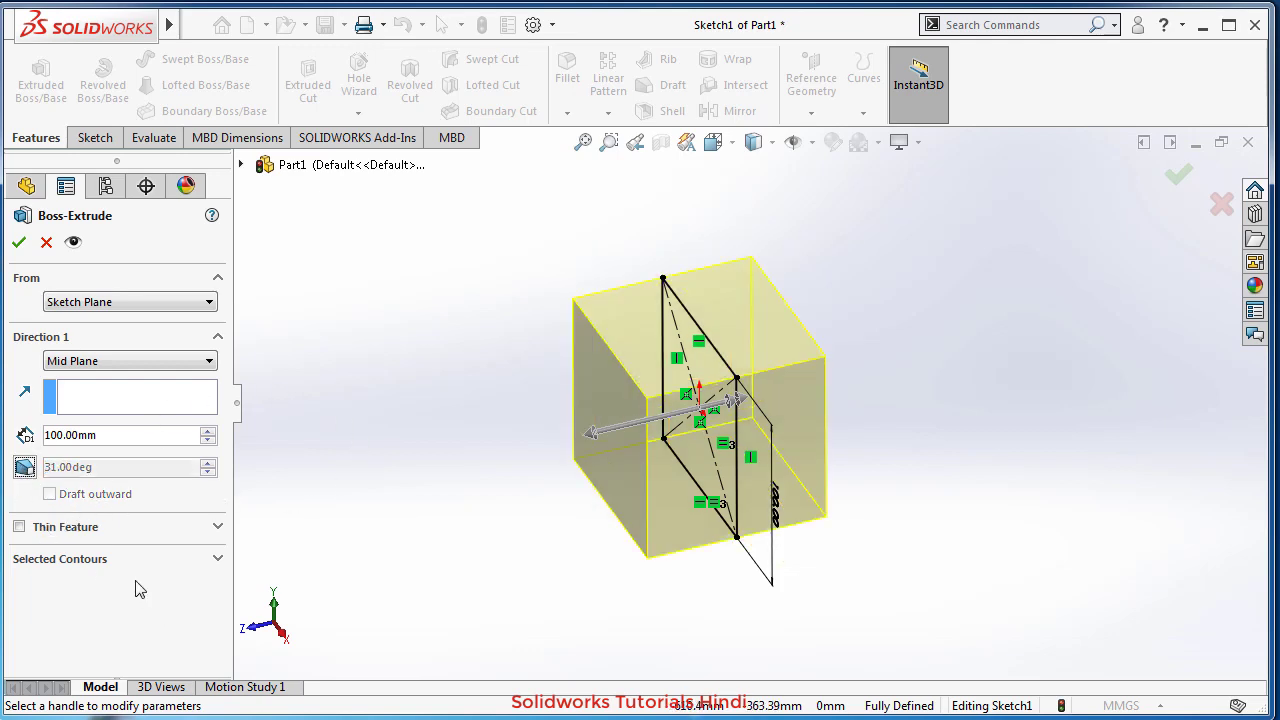
Turn on a one-direction thin feature and inspect its wall around the square, finishing in the front view.
{"action": "left_click", "coordinate": [57, 532]}
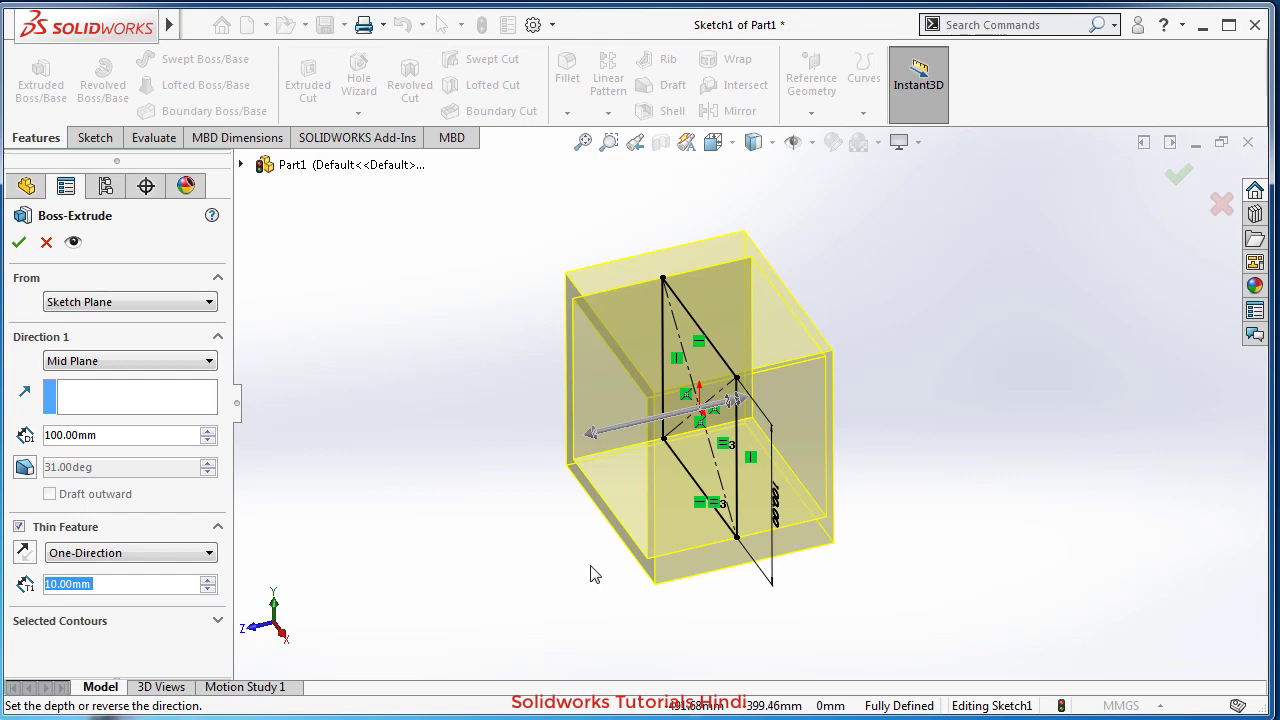
{"action": "mouse_move", "coordinate": [581, 576]}
{"action": "middle_mouse_down"}
{"action": "mouse_move", "coordinate": [663, 609]}
{"action": "mouse_move", "coordinate": [620, 591]}
{"action": "middle_mouse_up"}
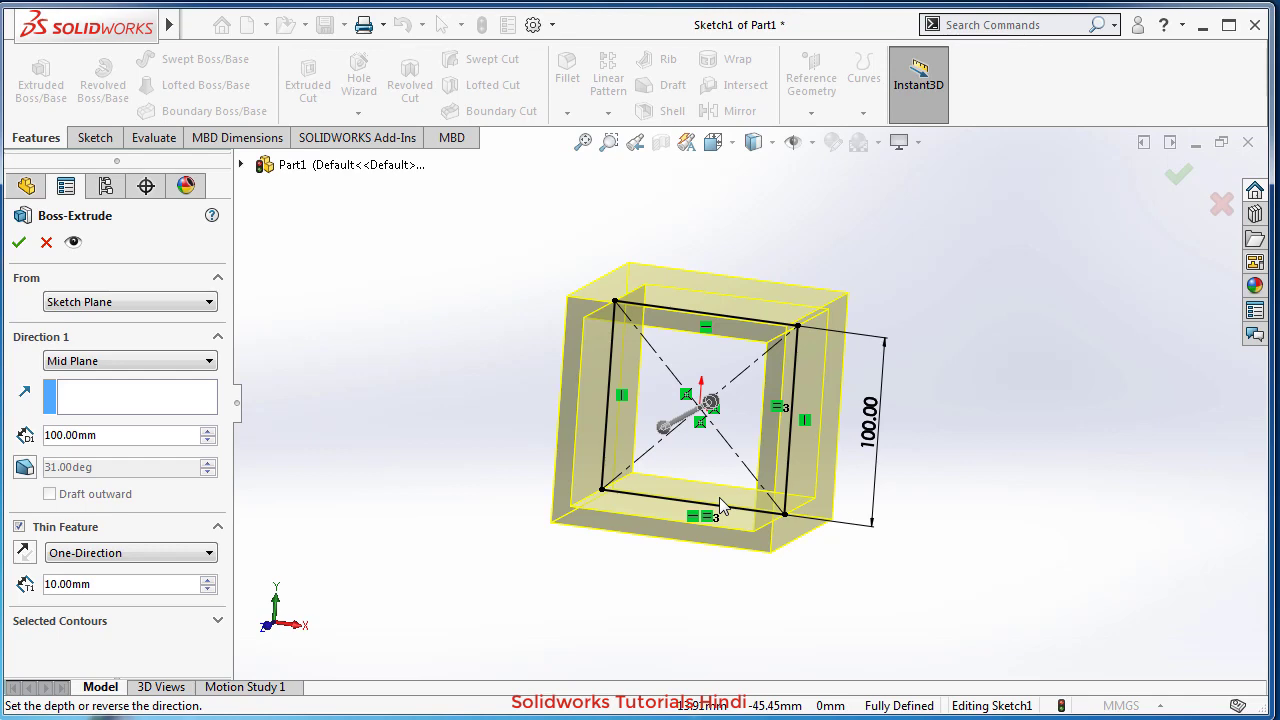
{"action": "scroll", "coordinate": [740, 398], "scroll_direction": "up", "scroll_amount": 2}
{"action": "middle_click_drag", "start_coordinate": [942, 612], "coordinate": [897, 625]}
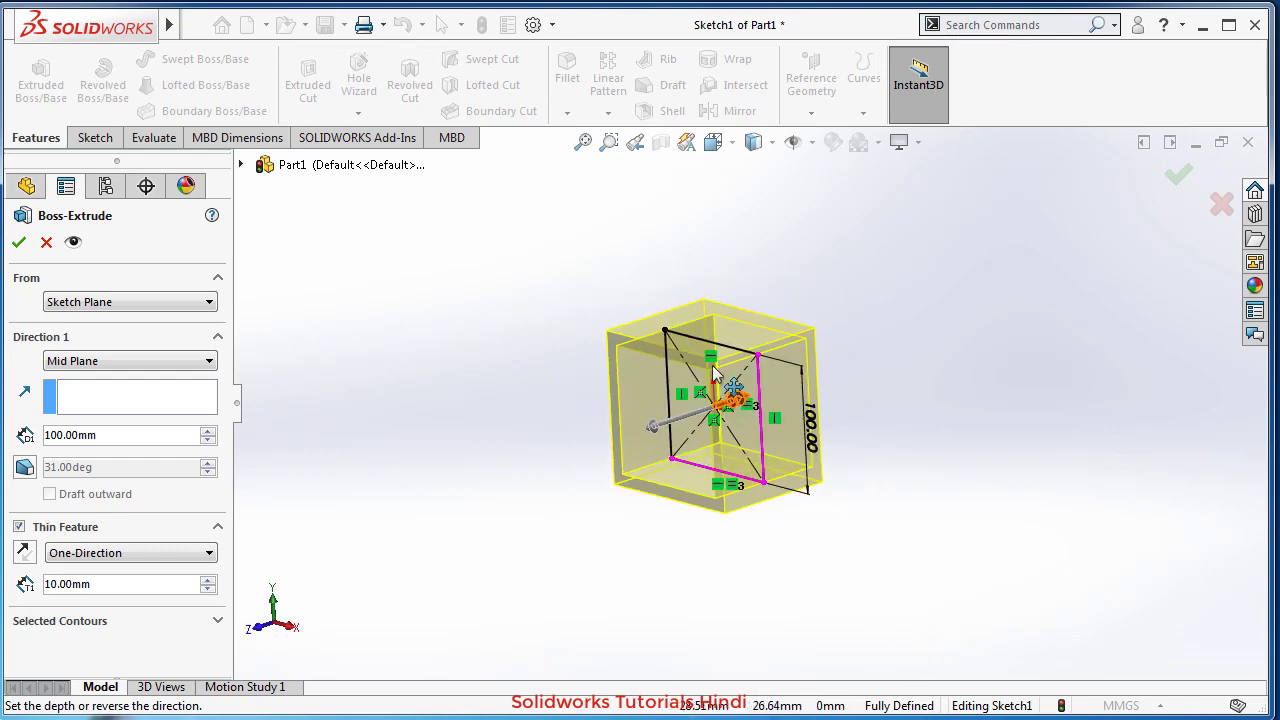
{"action": "scroll", "coordinate": [700, 370], "scroll_direction": "down", "scroll_amount": 3}
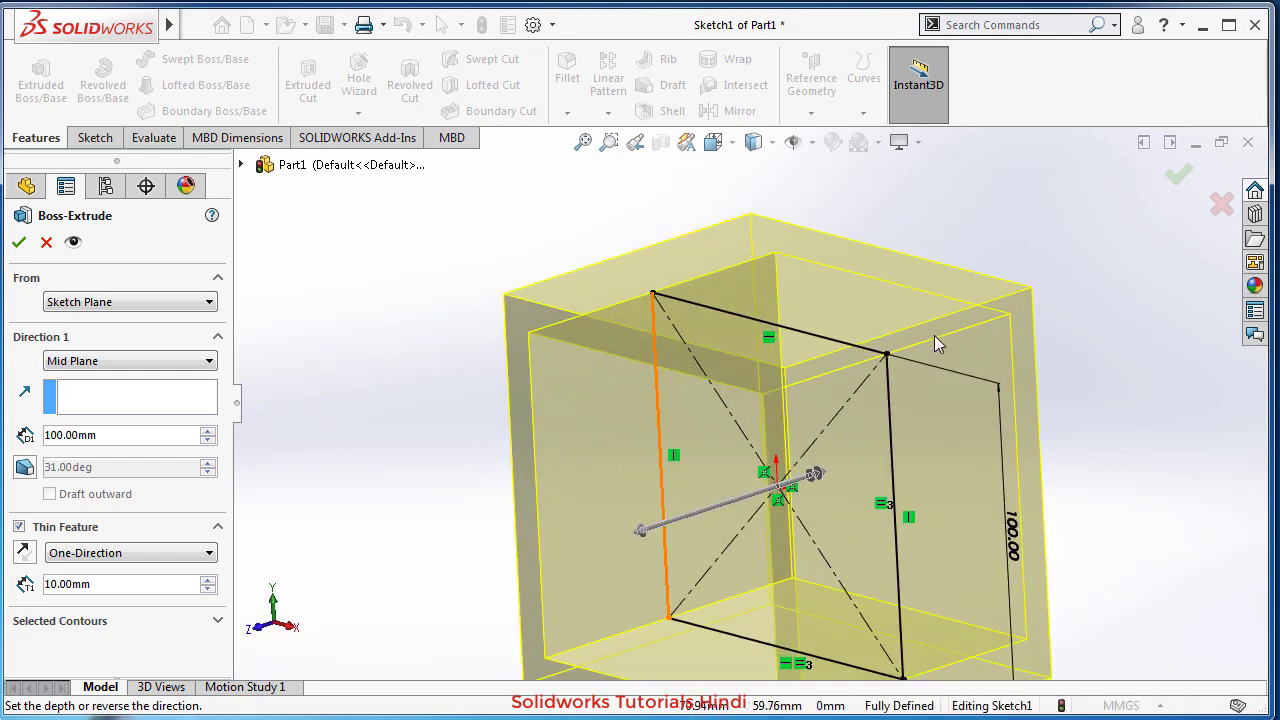
{"action": "key", "text": "ctrl+1"}
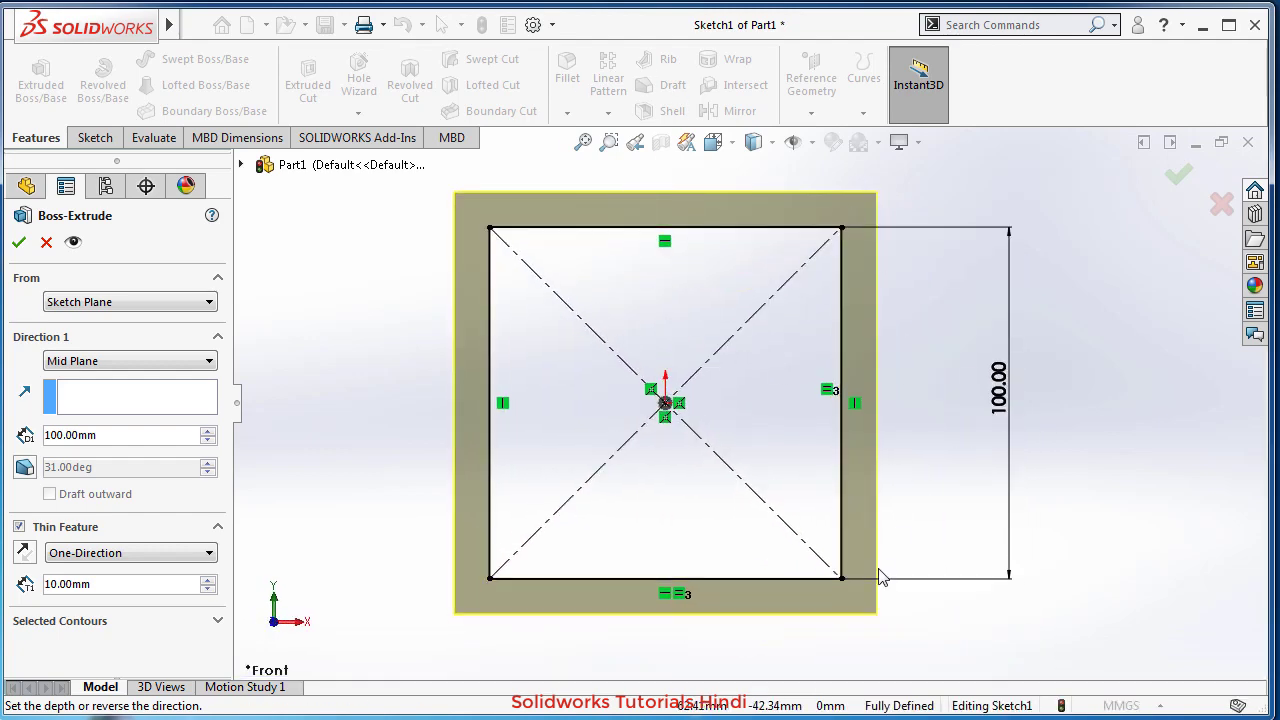
Preview the thin feature with the Mid-Plane type, and change it to Two-Direction.
{"action": "left_click", "coordinate": [152, 553]}
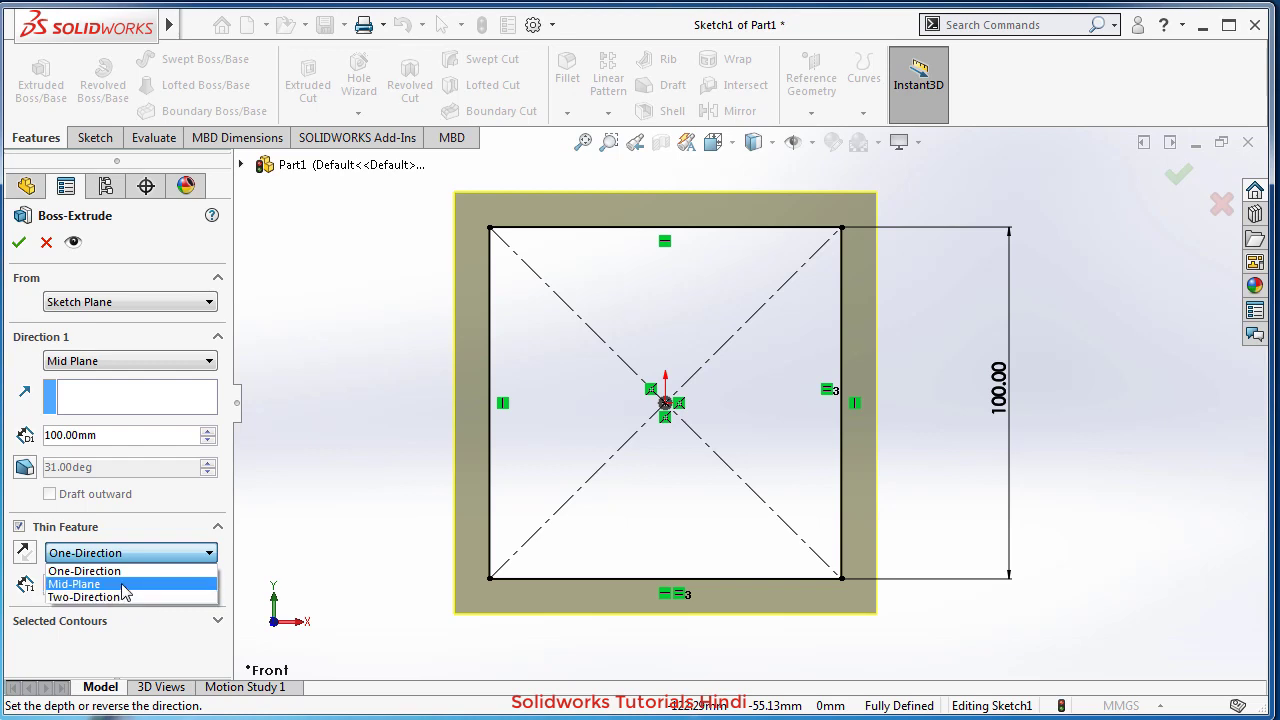
{"action": "left_click", "coordinate": [124, 584]}
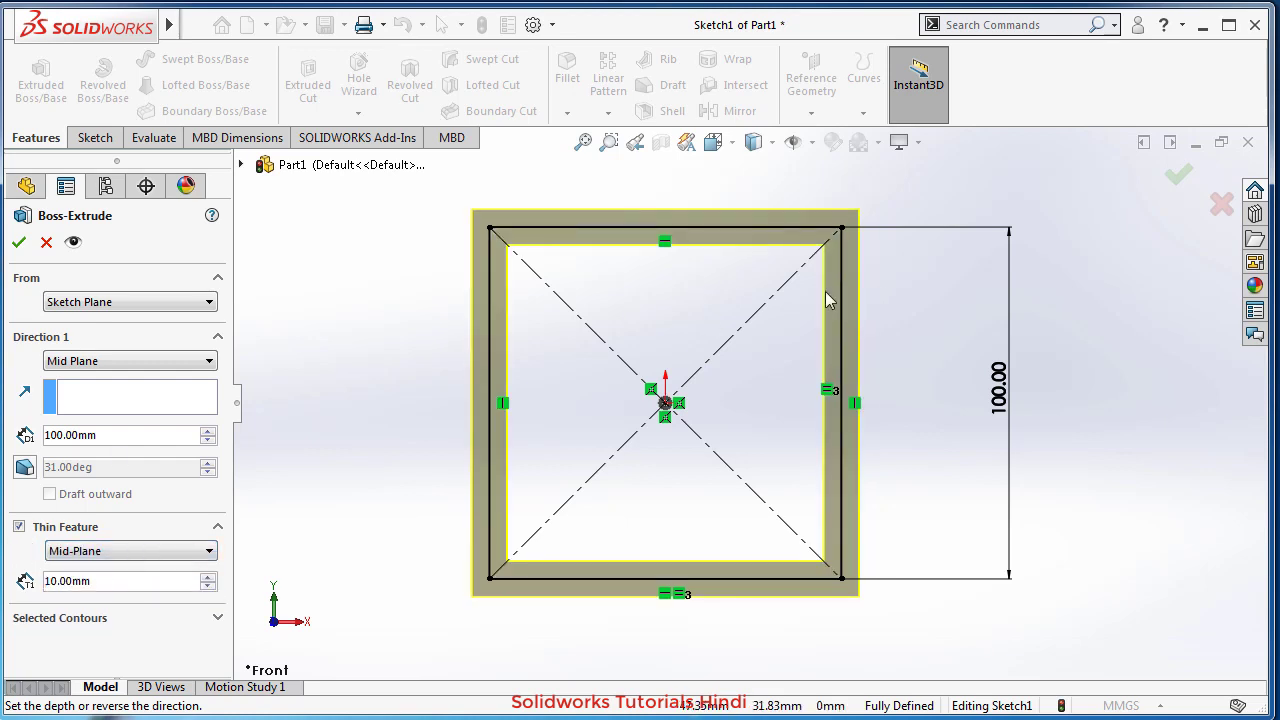
{"action": "left_click", "coordinate": [153, 553]}
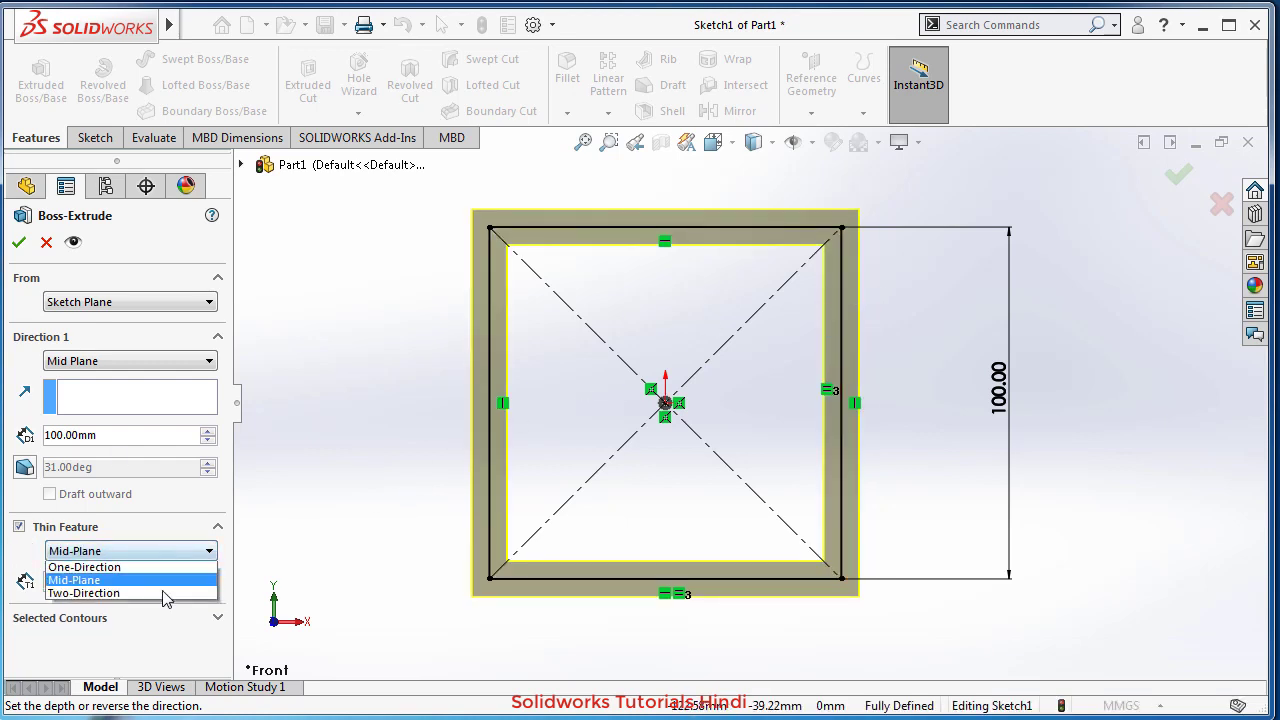
{"action": "left_click", "coordinate": [155, 595]}
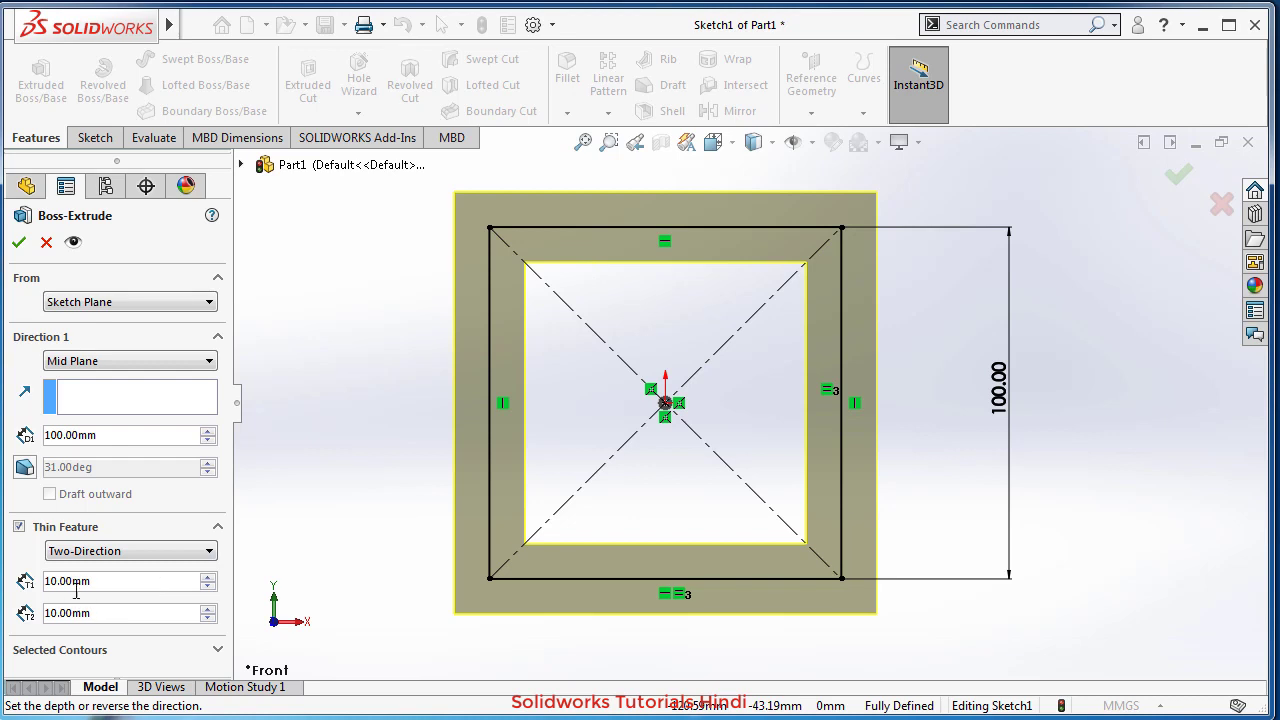
Turn off the thin feature to return the extrusion to a solid block.
{"action": "left_click", "coordinate": [119, 555]}
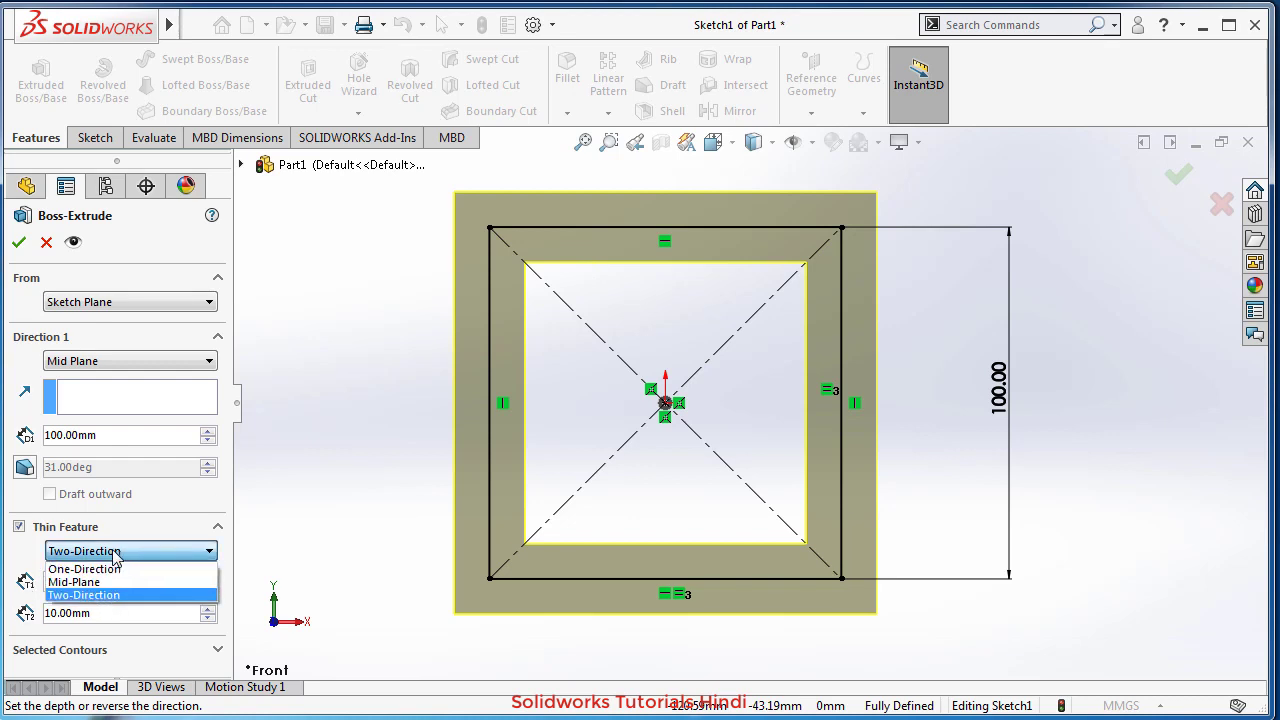
{"action": "left_click", "coordinate": [18, 535]}
{"action": "left_click", "coordinate": [19, 527]}
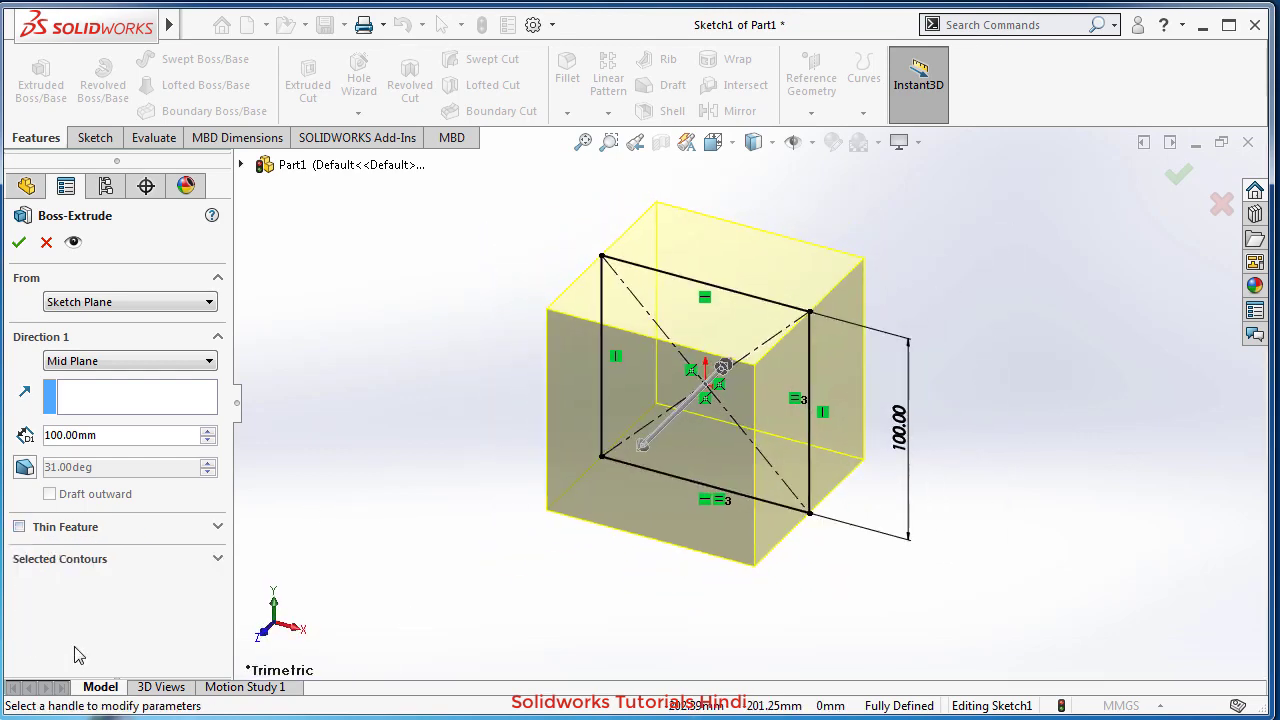
Open the contour selection without picking a contour and accept the 100 mm mid-plane extrusion.
{"action": "left_click", "coordinate": [215, 560]}
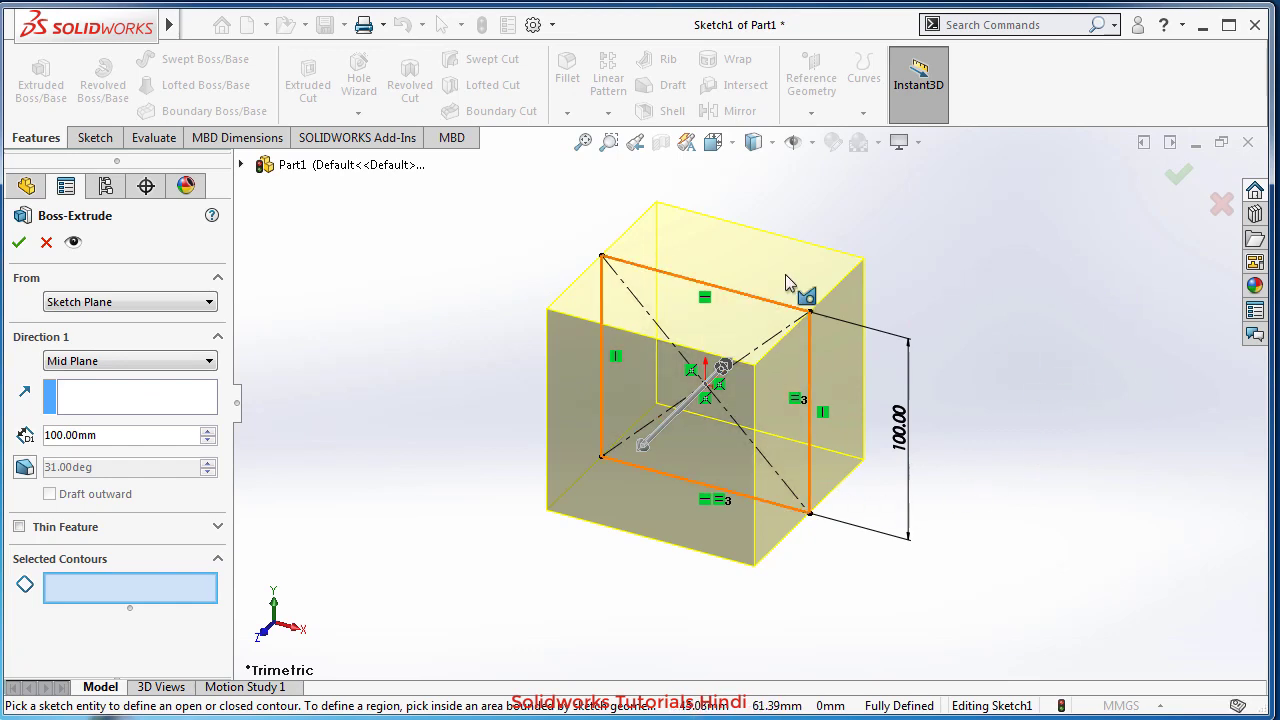
{"action": "scroll", "coordinate": [706, 277], "scroll_direction": "up", "scroll_amount": 2}
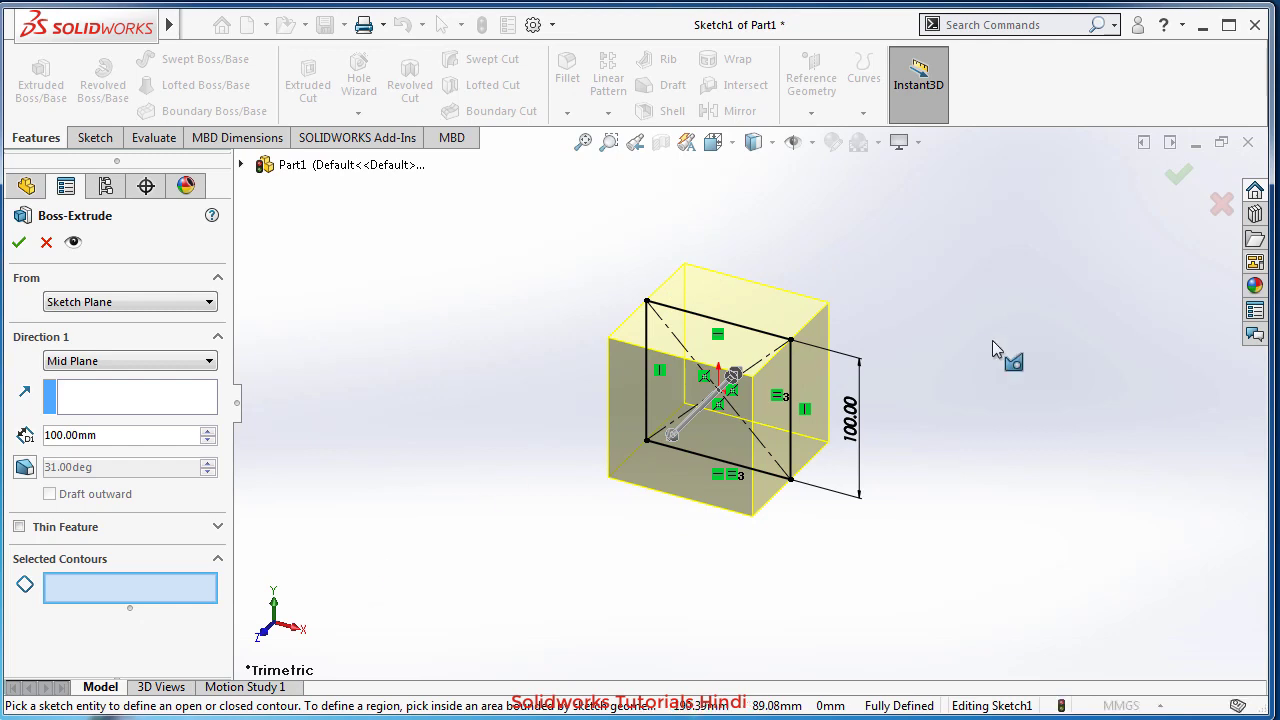
{"action": "left_click", "coordinate": [1180, 176]}
{"action": "scroll", "coordinate": [600, 410], "scroll_direction": "down", "scroll_amount": 3}
{"action": "scroll", "coordinate": [1219, 428], "scroll_direction": "up", "scroll_amount": 4}
{"action": "left_click", "coordinate": [1027, 405]}
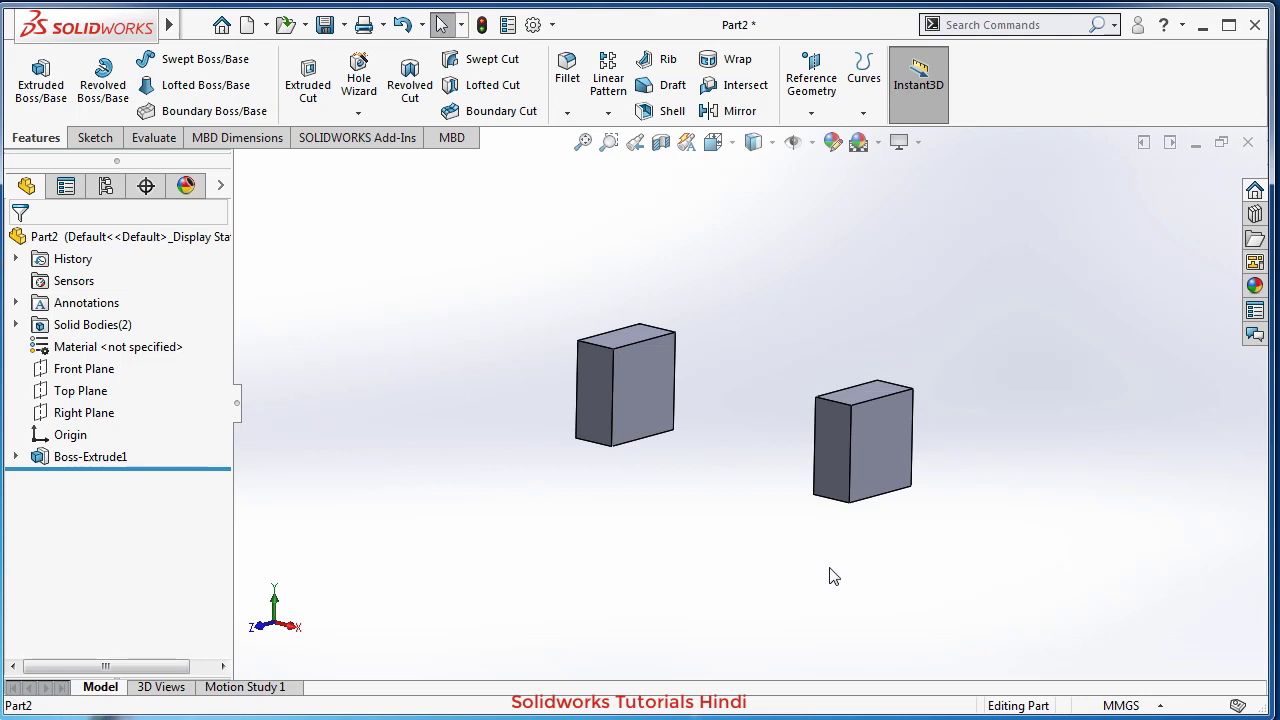
In Part2, start a sketch on the right-hand block's large face that faces the other block.
{"action": "middle_click_drag", "start_coordinate": [829, 576], "coordinate": [789, 594]}
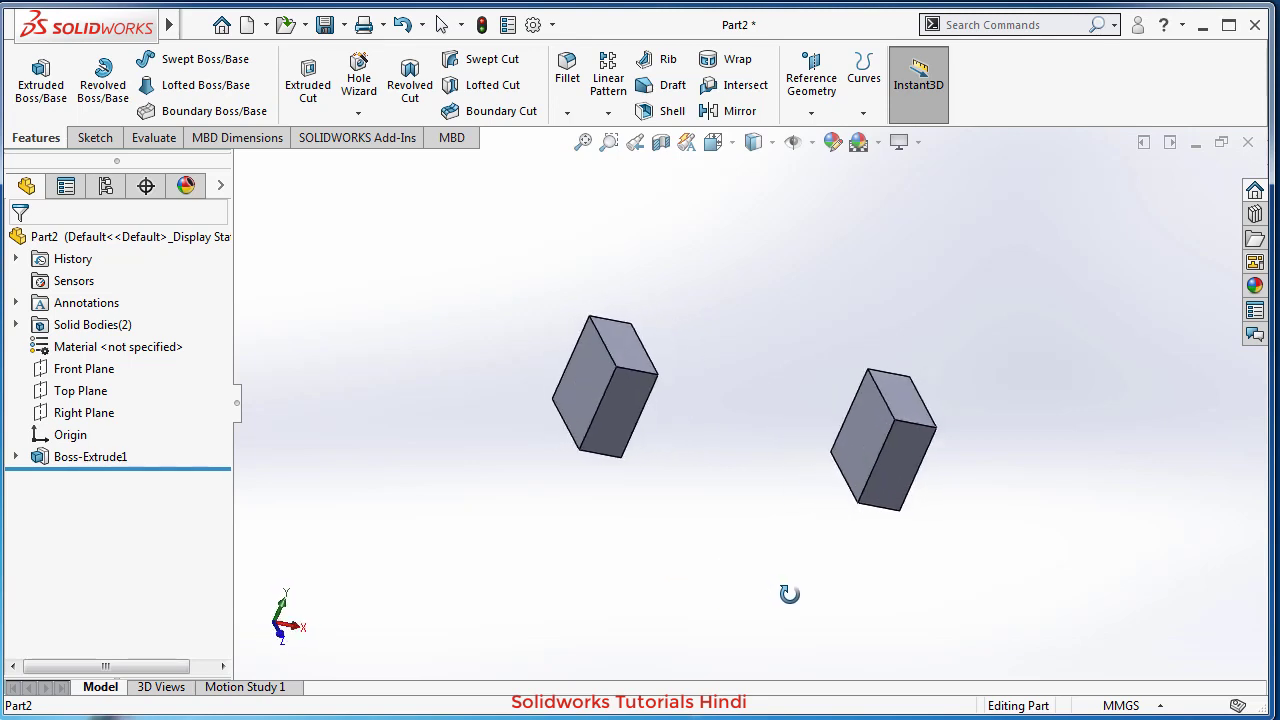
{"action": "left_click", "coordinate": [874, 450]}
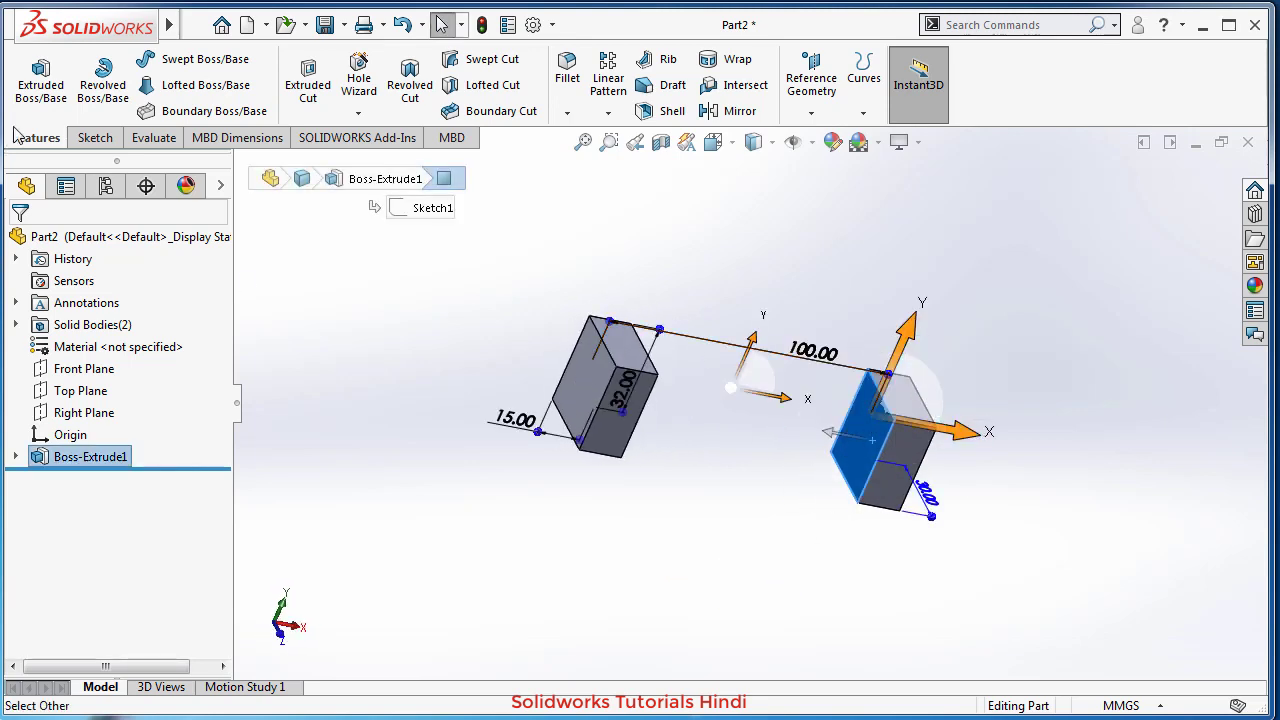
{"action": "left_click", "coordinate": [95, 137]}
{"action": "left_click", "coordinate": [31, 78]}
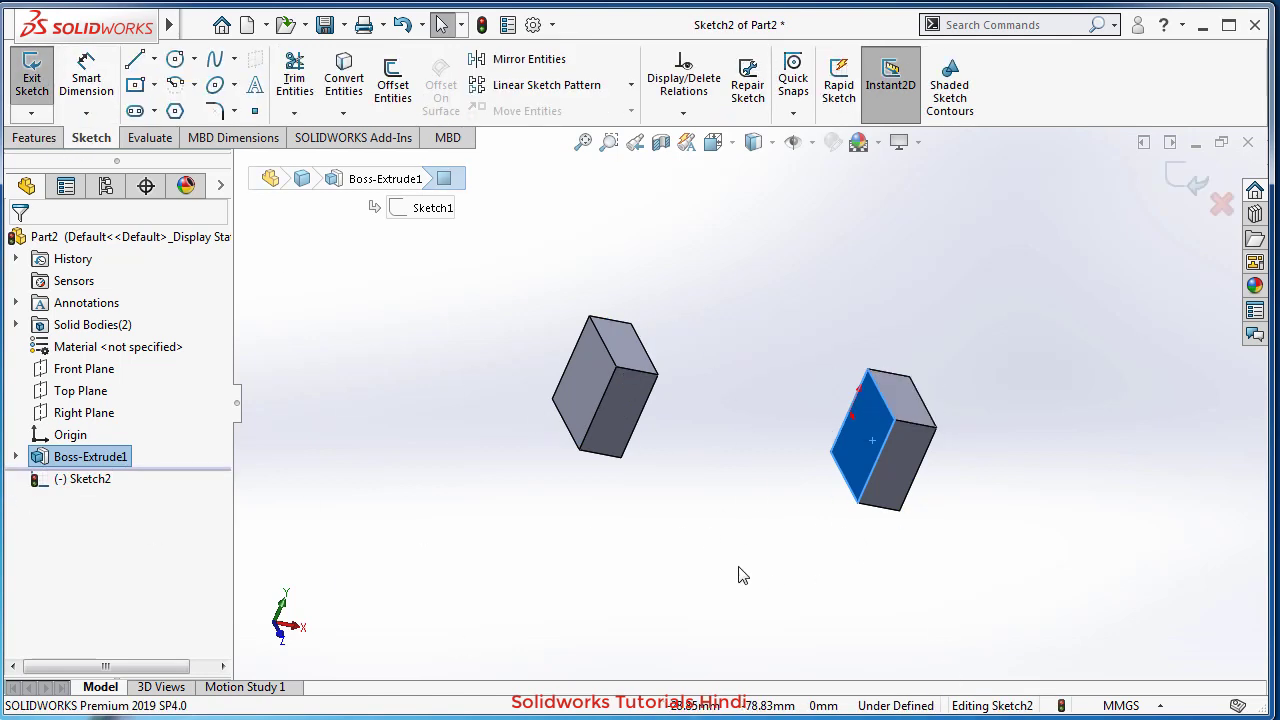
Sketch a circle with a radius of about 8.6 mm near the middle of the block's inner face.
{"action": "right_click_drag", "start_coordinate": [742, 575], "coordinate": [791, 626]}
{"action": "right_click_drag", "start_coordinate": [740, 540], "coordinate": [813, 545]}
{"action": "middle_click_drag", "start_coordinate": [706, 563], "coordinate": [771, 551]}
{"action": "left_click", "coordinate": [789, 404]}
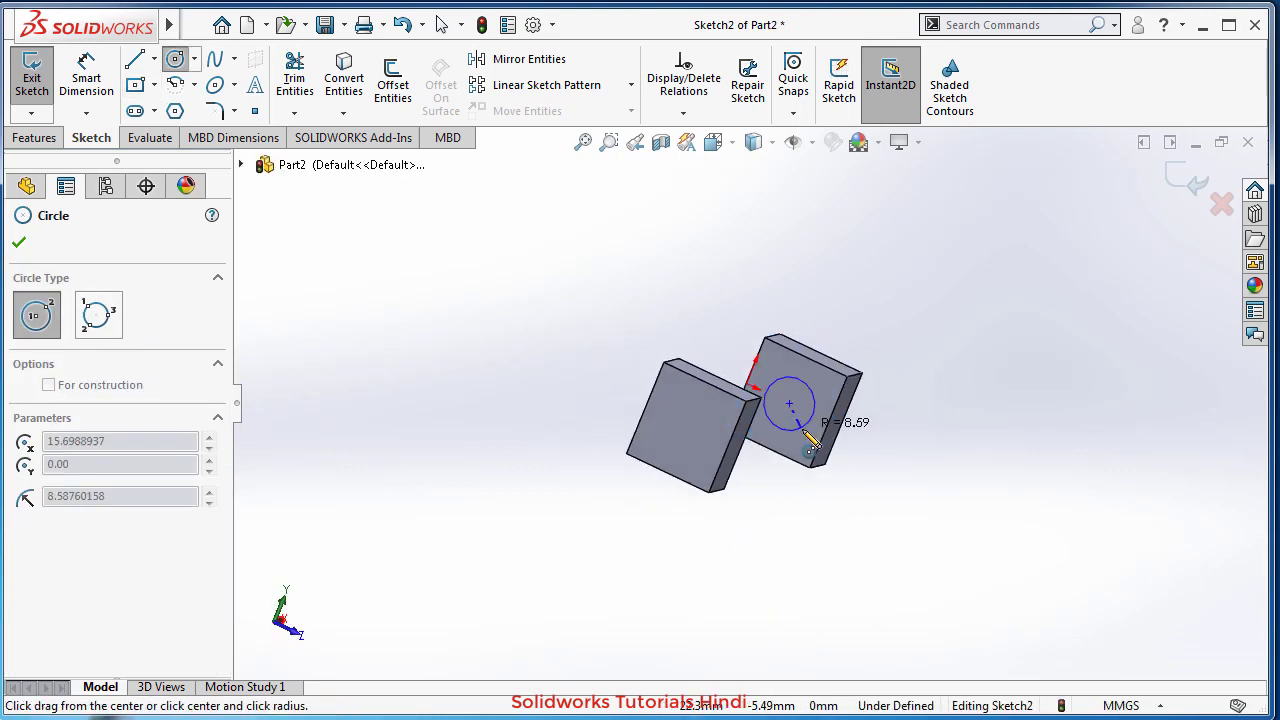
{"action": "left_click", "coordinate": [805, 433]}
Dimension the circle's diameter to 10 mm.
{"action": "right_click_drag", "start_coordinate": [895, 366], "coordinate": [895, 320]}
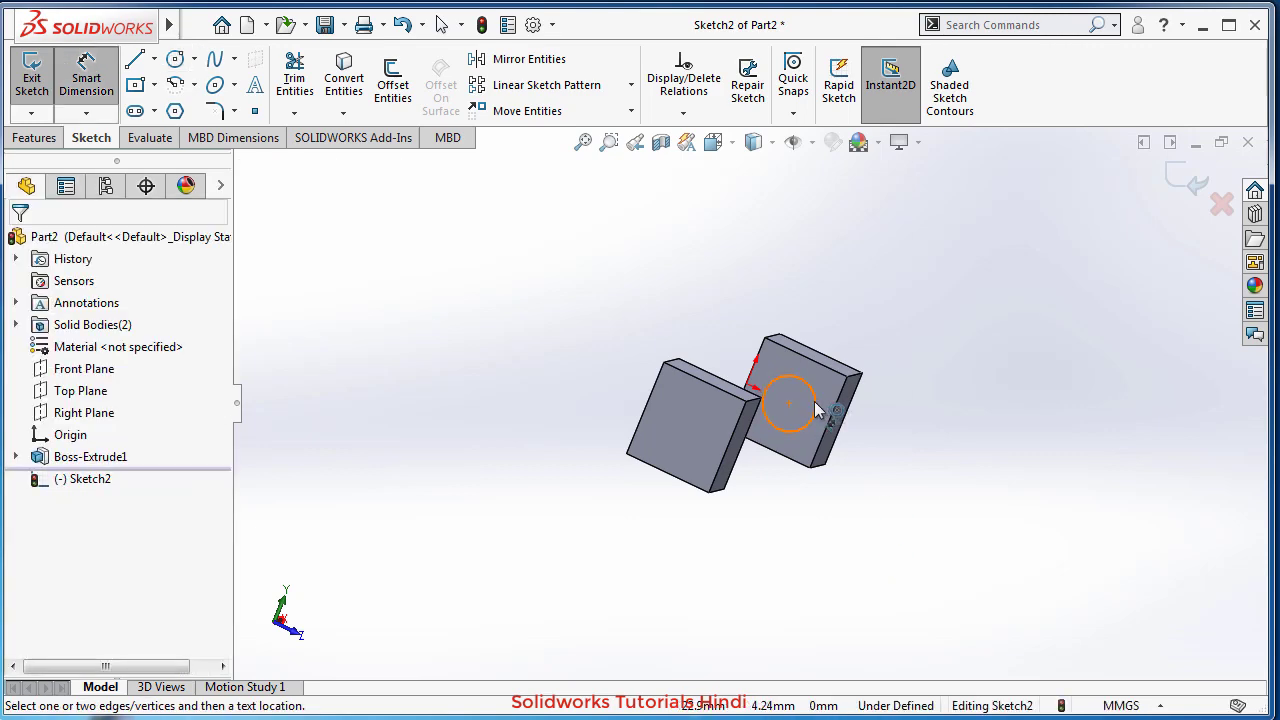
{"action": "left_click", "coordinate": [815, 410]}
{"action": "left_click", "coordinate": [1003, 358]}
{"action": "type", "text": "10"}
{"action": "key", "text": "Return"}
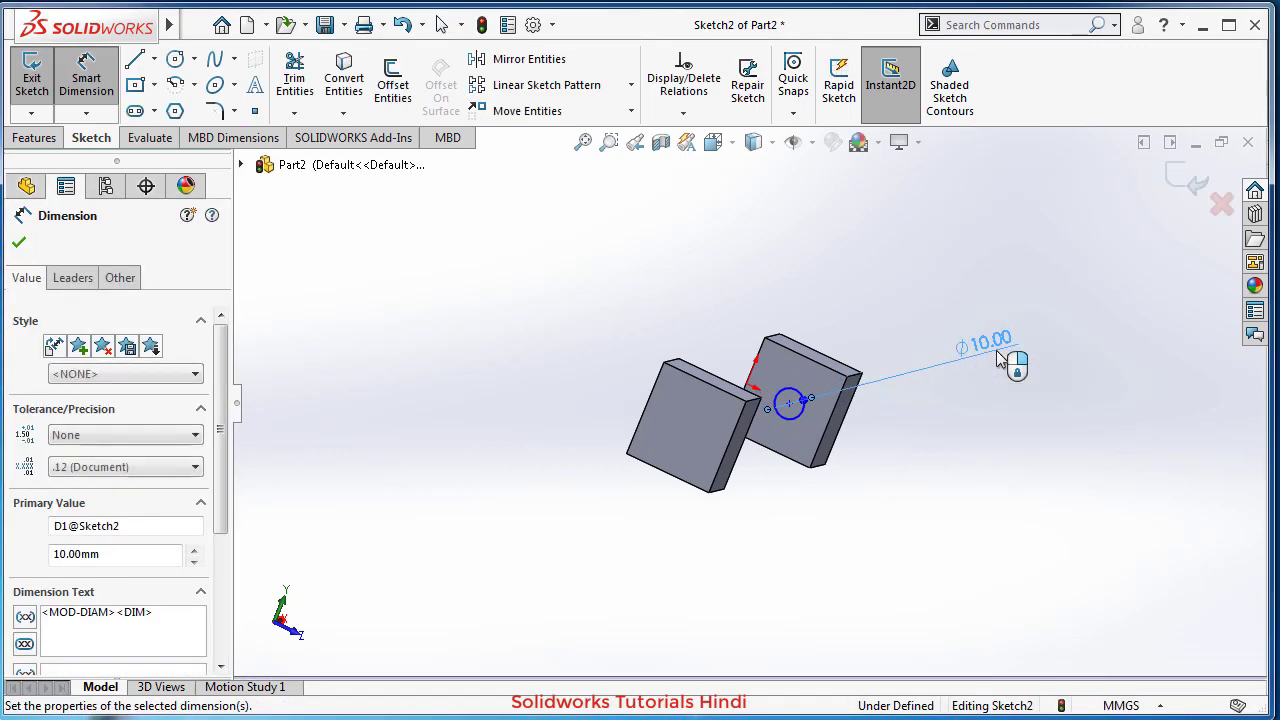
Start a Boss-Extrude of the circle and use the left-hand block's outer face as its Surface/Face/Plane start.
{"action": "middle_click_drag", "start_coordinate": [1049, 629], "coordinate": [950, 535]}
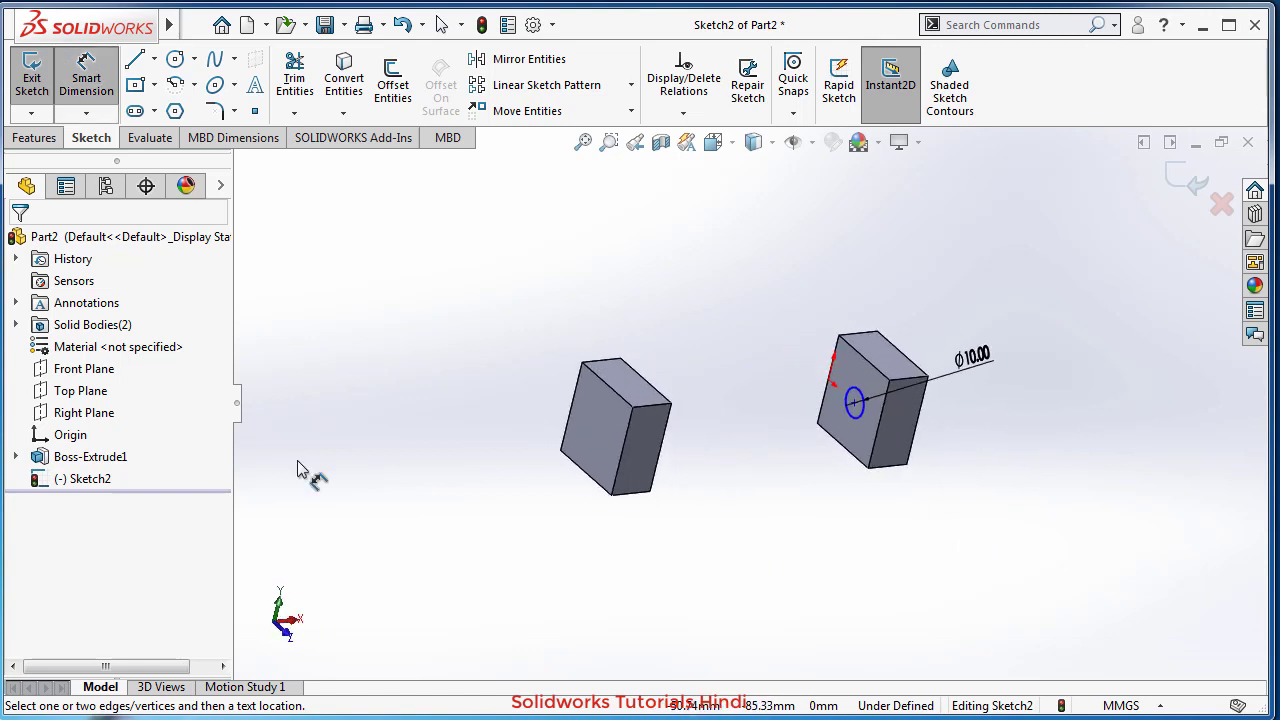
{"action": "left_click", "coordinate": [34, 137]}
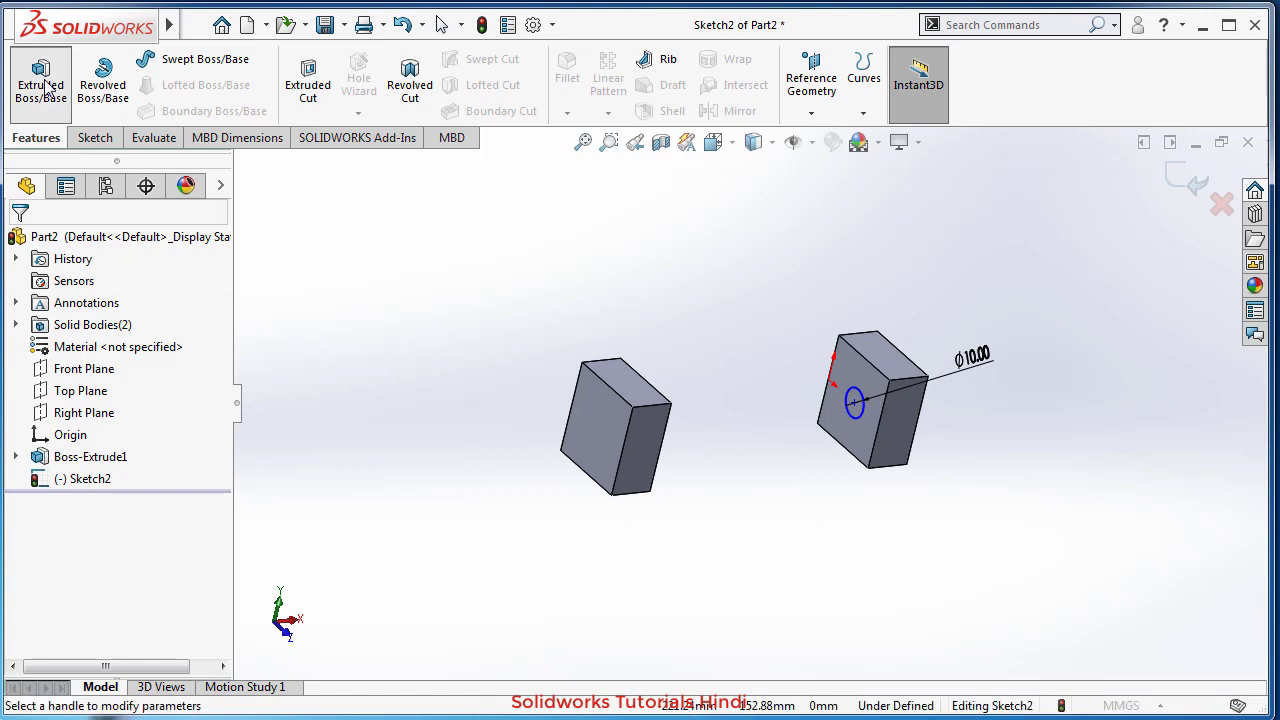
{"action": "left_click", "coordinate": [41, 85]}
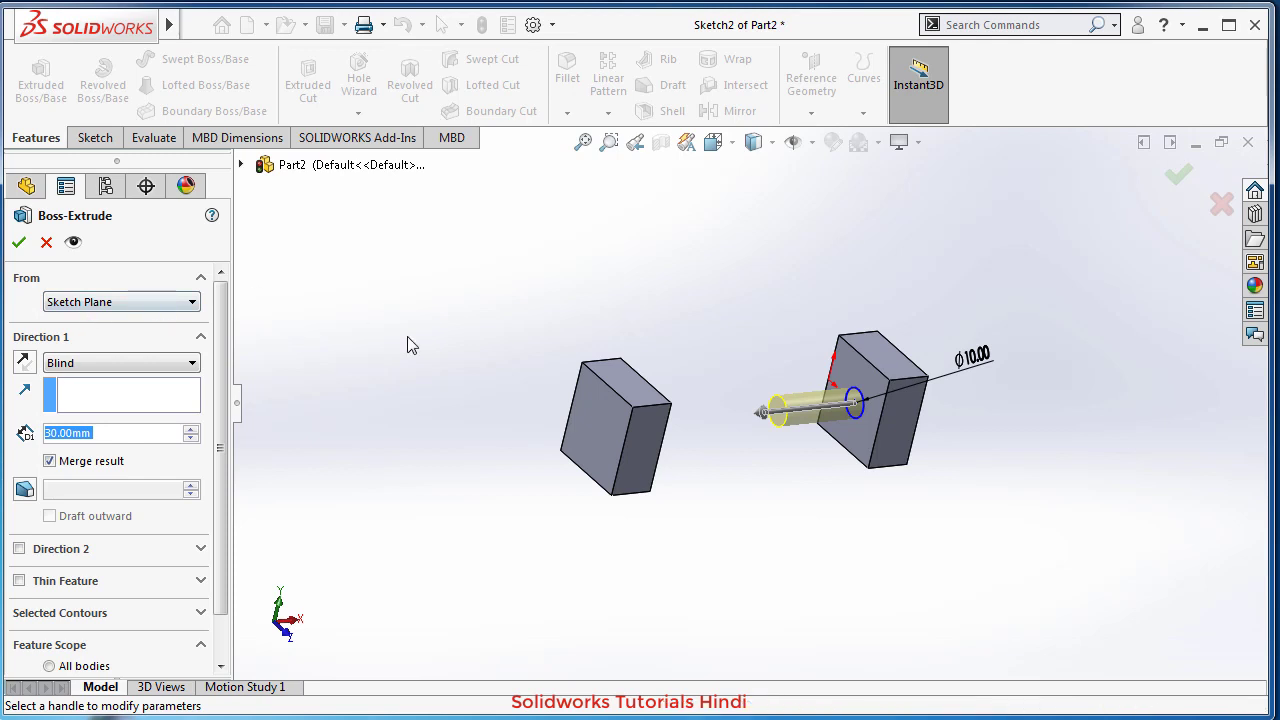
{"action": "left_click", "coordinate": [168, 302]}
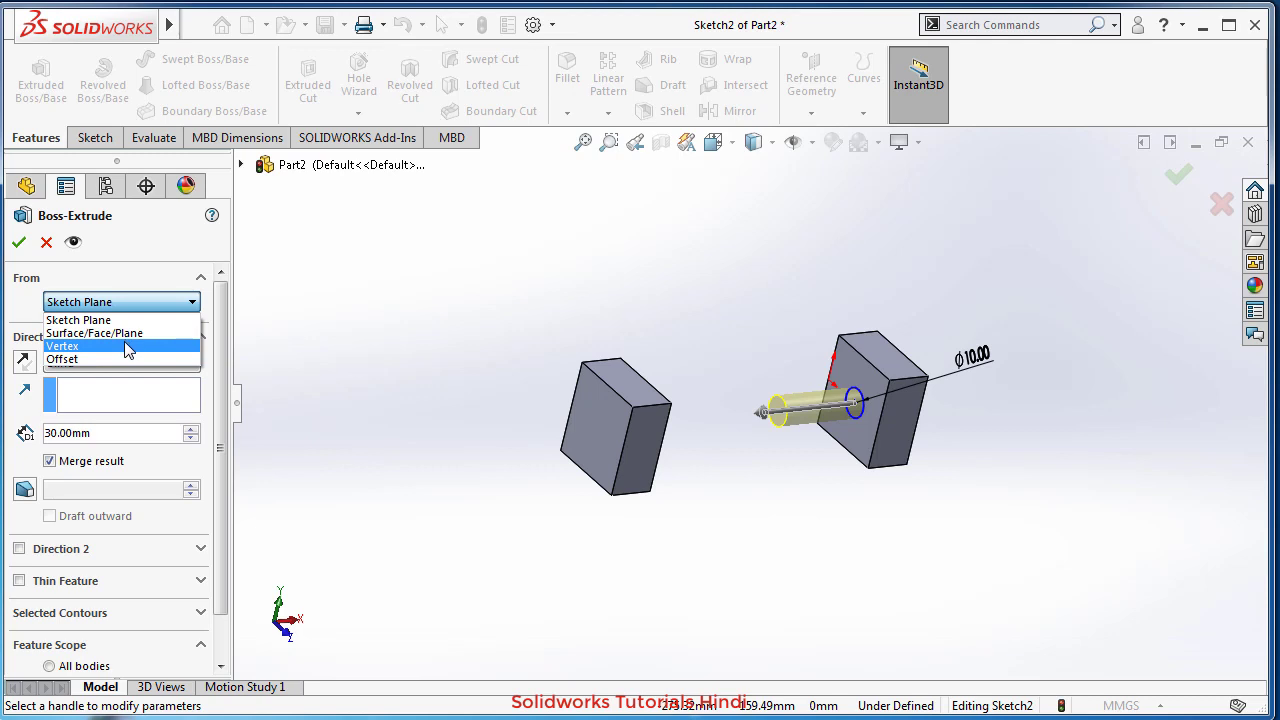
{"action": "left_click", "coordinate": [130, 333]}
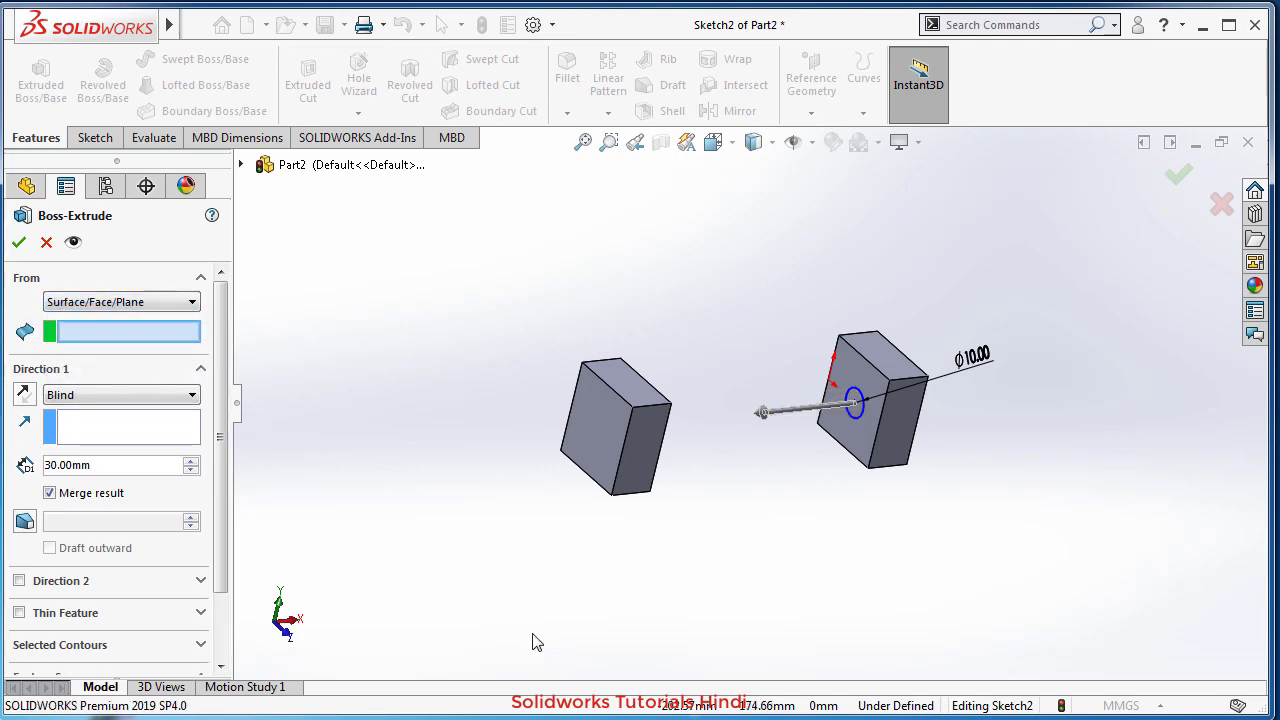
{"action": "left_click", "coordinate": [600, 416]}
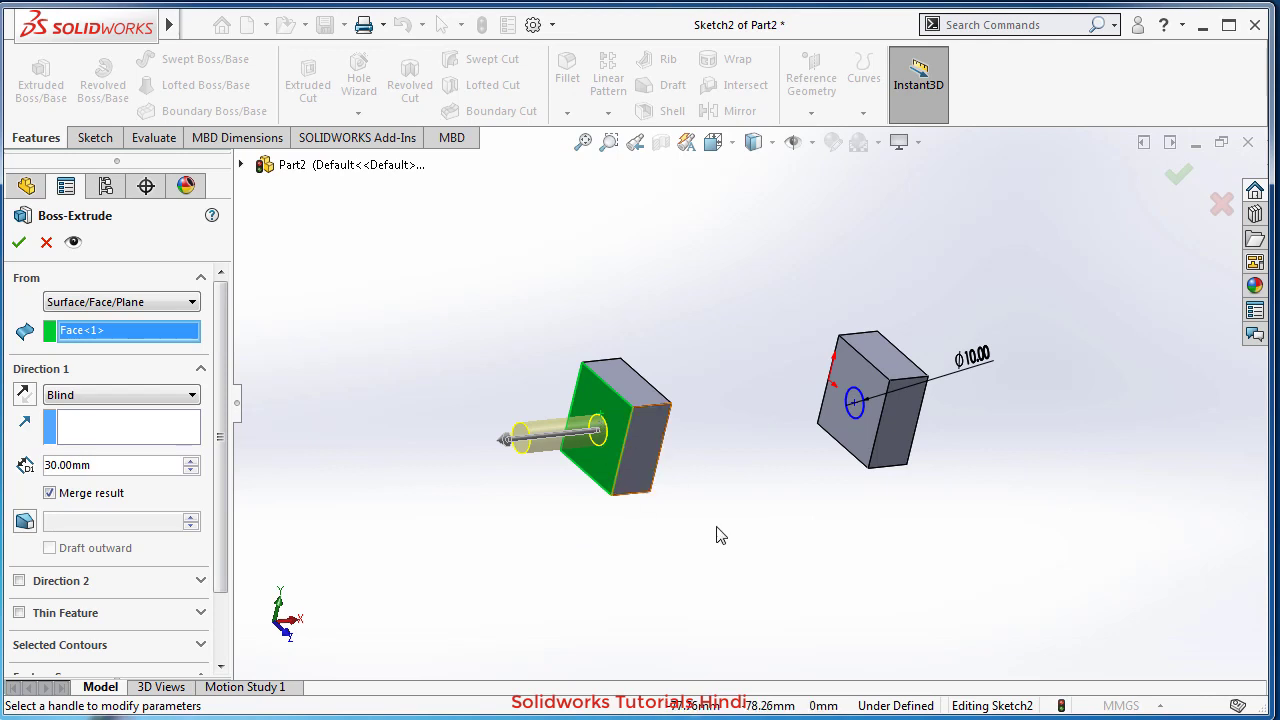
Change the extrusion's start condition to Vertex, using the upper front corner of the left-hand block's outer face.
{"action": "middle_click_drag", "start_coordinate": [717, 531], "coordinate": [745, 535]}
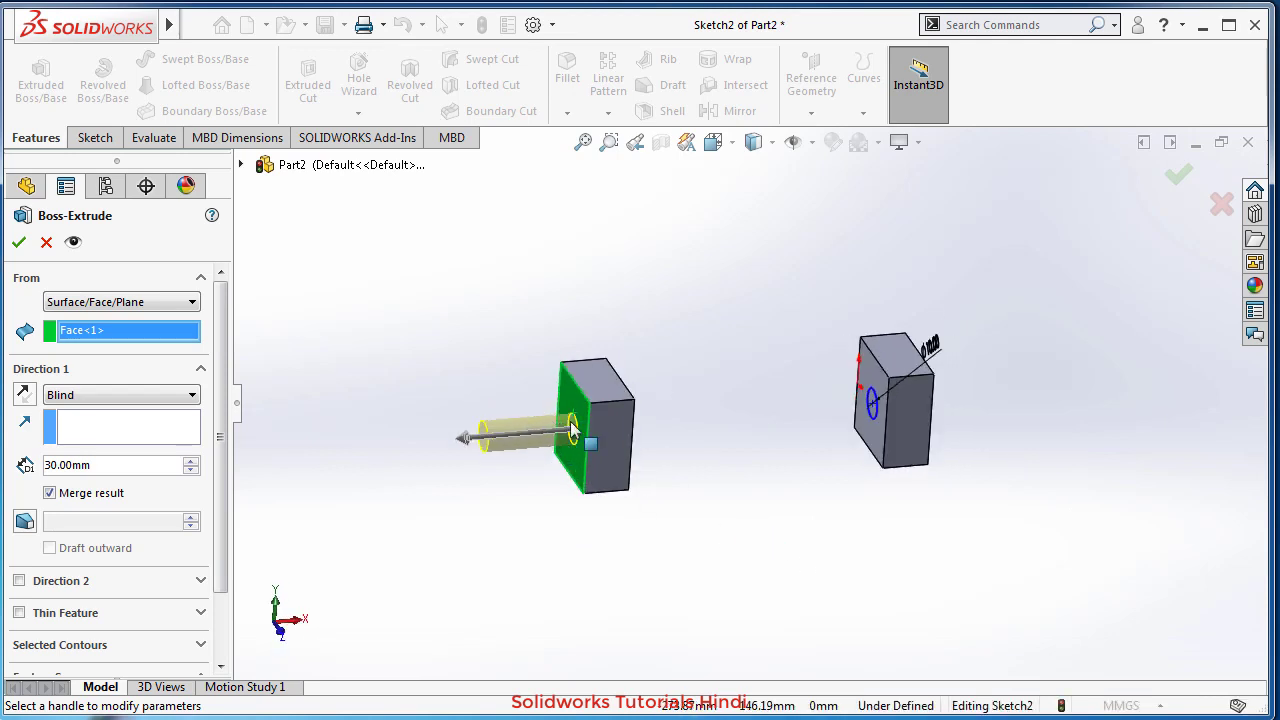
{"action": "middle_click_drag", "start_coordinate": [843, 514], "coordinate": [848, 452]}
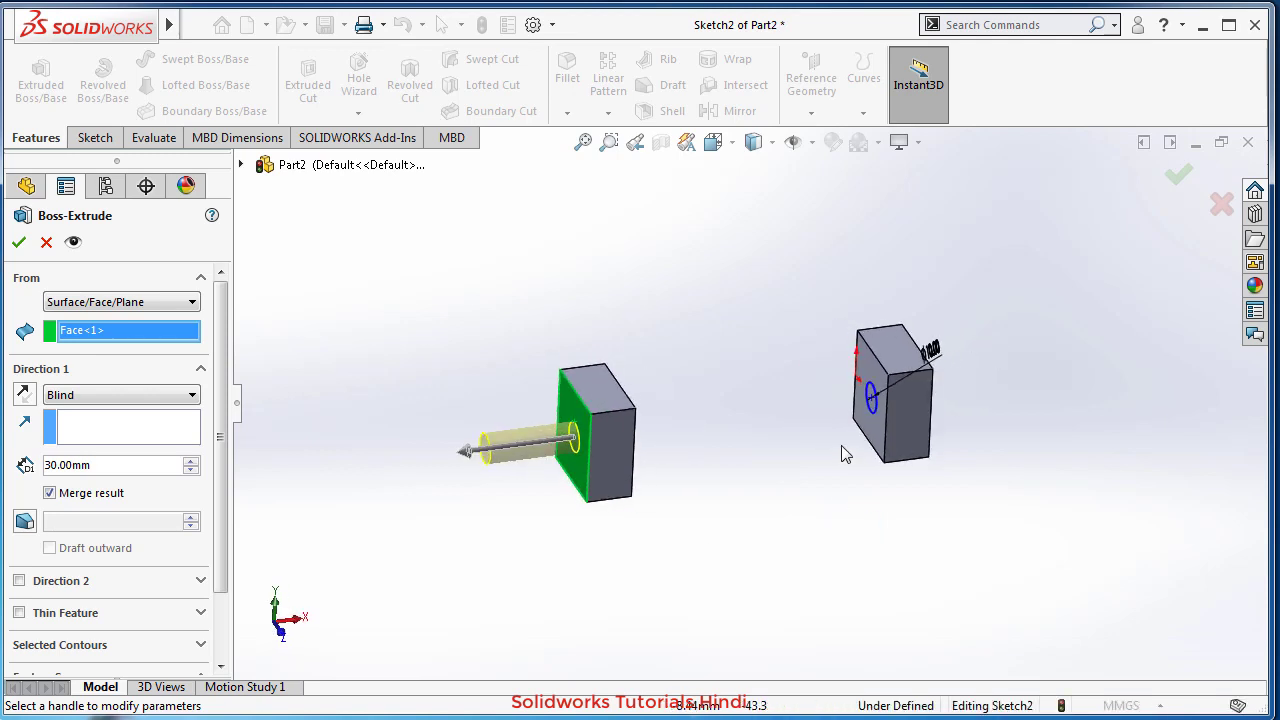
{"action": "left_click", "coordinate": [122, 304]}
{"action": "left_click", "coordinate": [119, 348]}
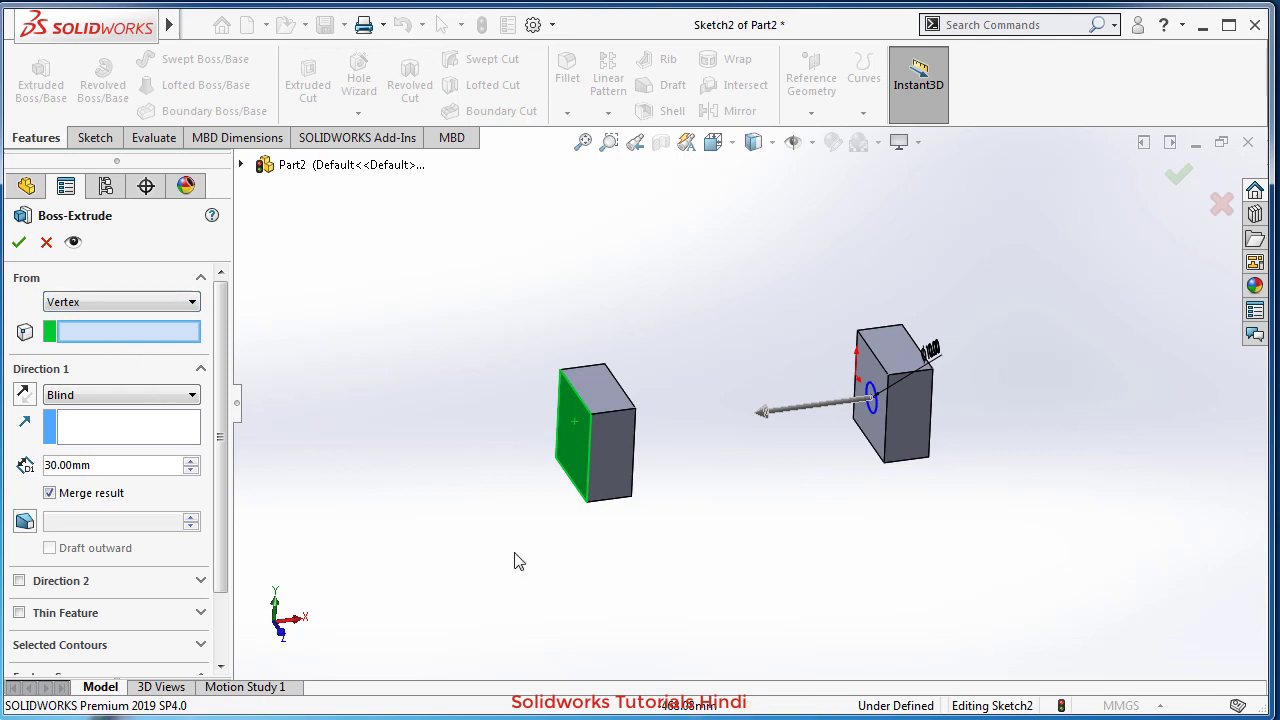
{"action": "left_click", "coordinate": [591, 416]}
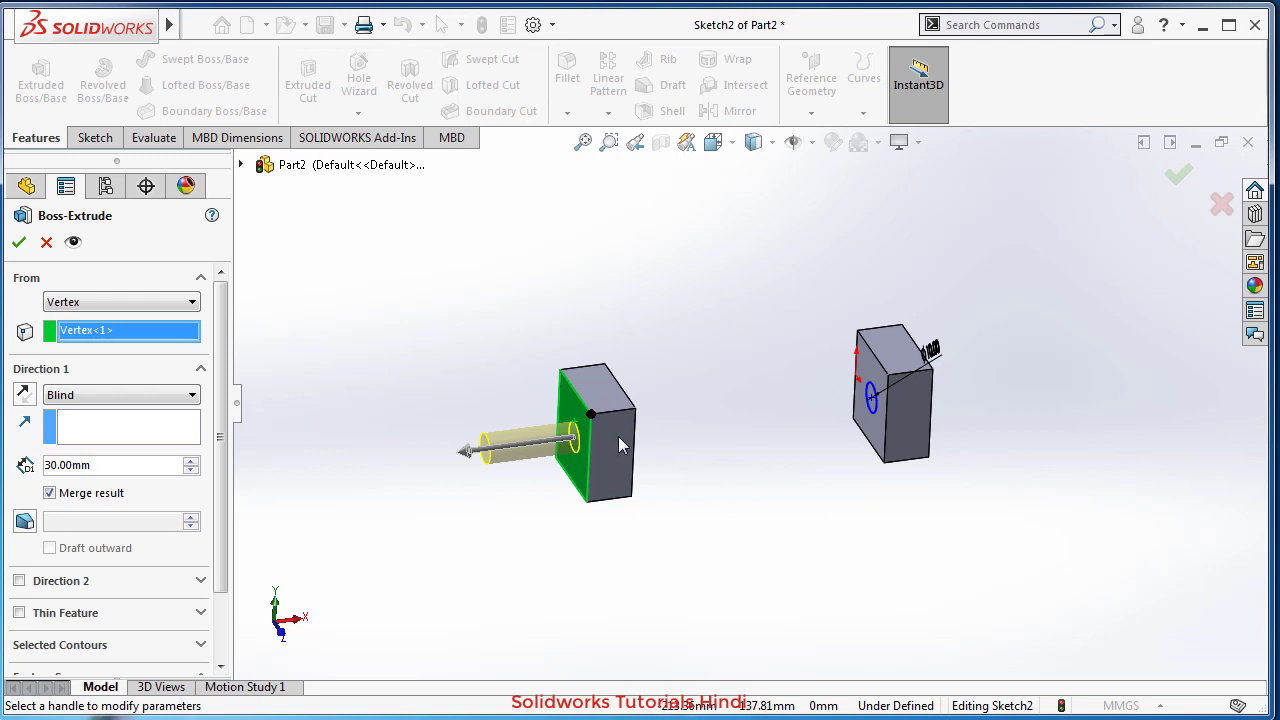
Set the extrusion's start condition back to Sketch Plane and its Direction 1 end condition to Through All.
{"action": "left_click", "coordinate": [135, 303]}
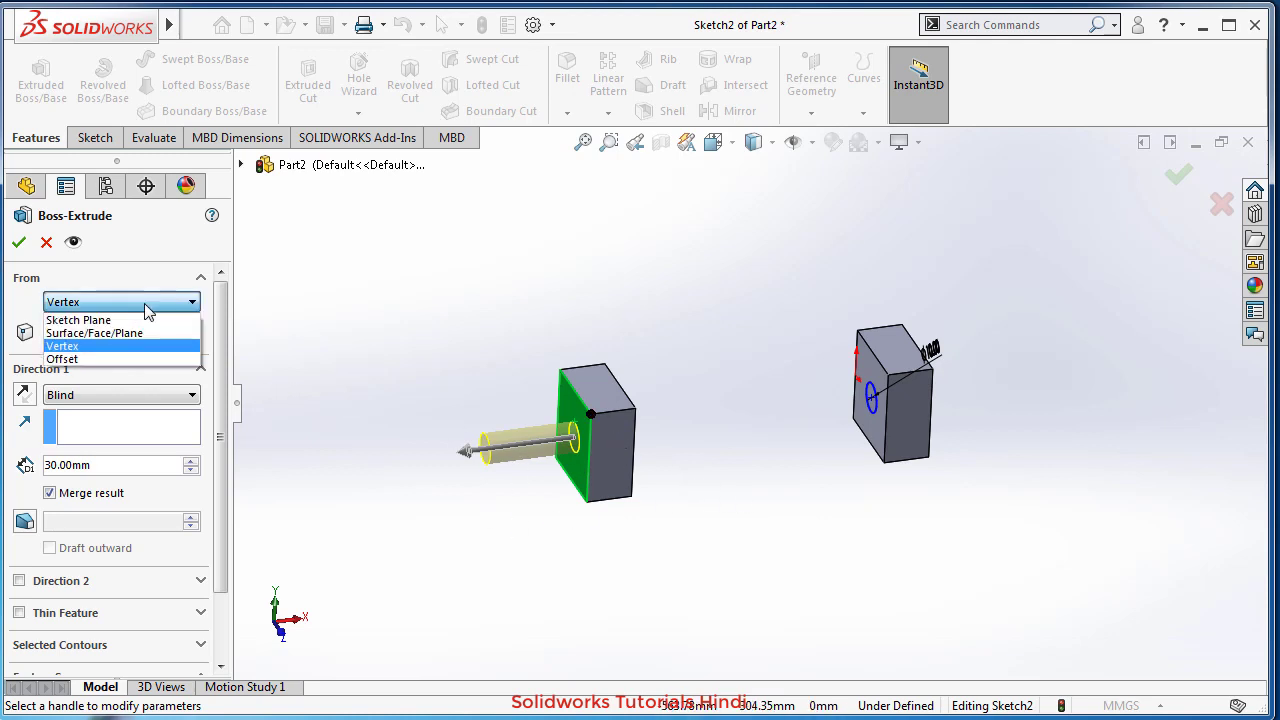
{"action": "left_click", "coordinate": [90, 320]}
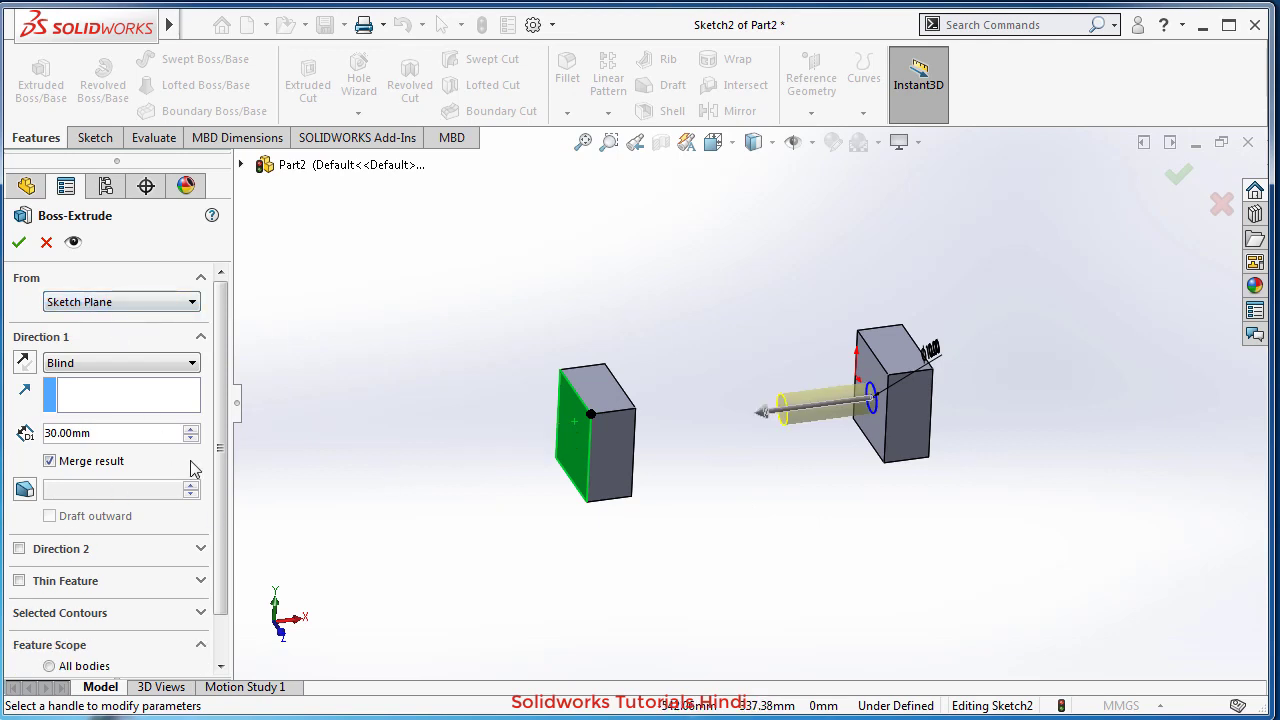
{"action": "left_click", "coordinate": [139, 364]}
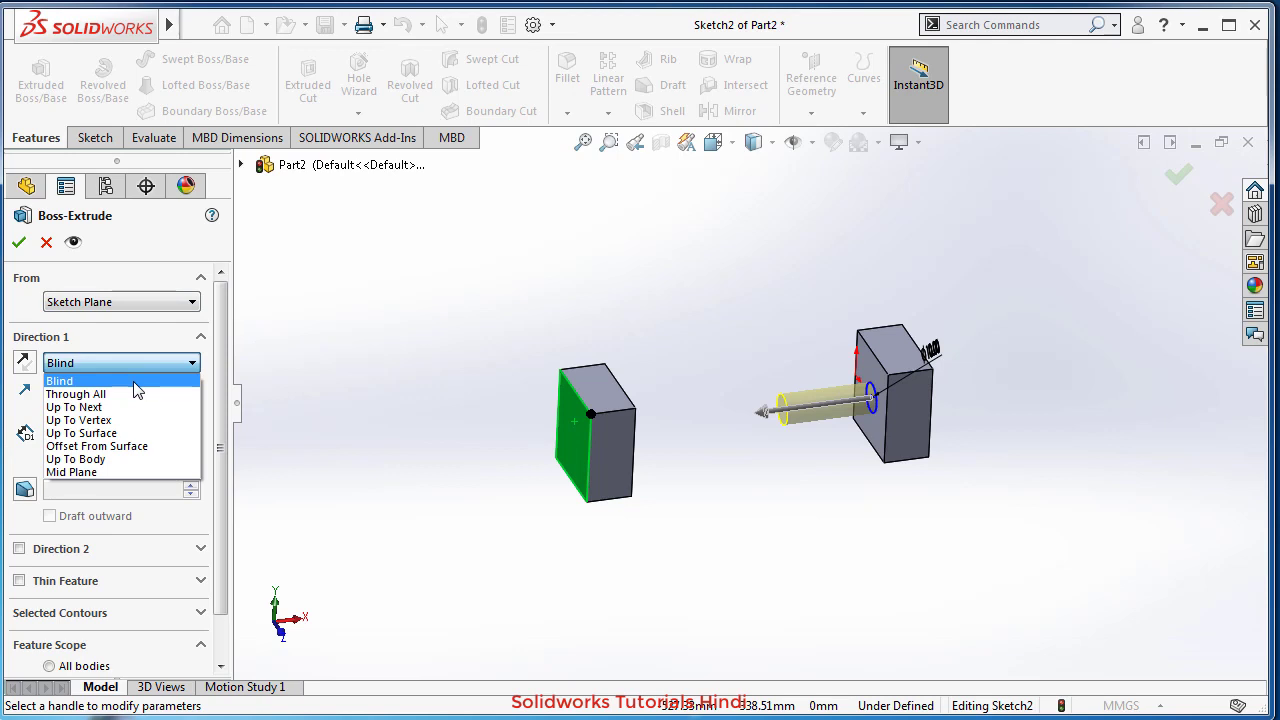
{"action": "left_click", "coordinate": [140, 394]}
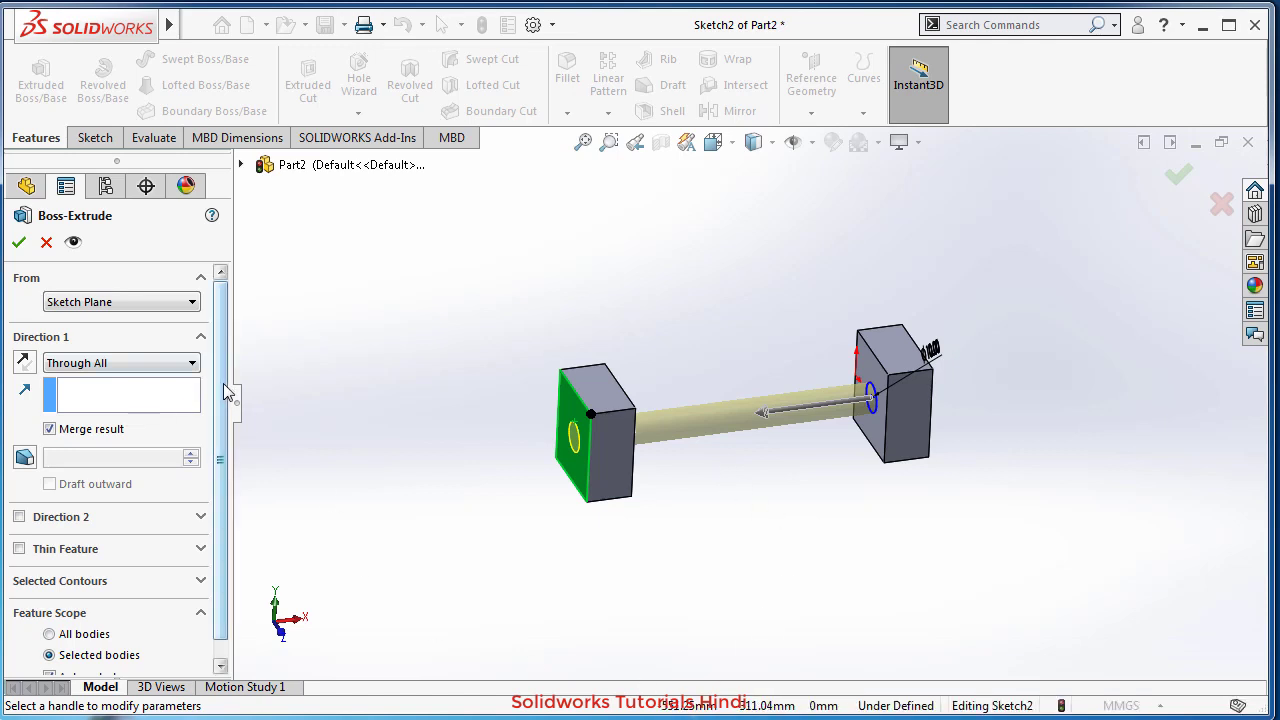
Change the Direction 1 end condition to Up To Next and examine the preview where it meets the left-hand block.
{"action": "left_click", "coordinate": [136, 366]}
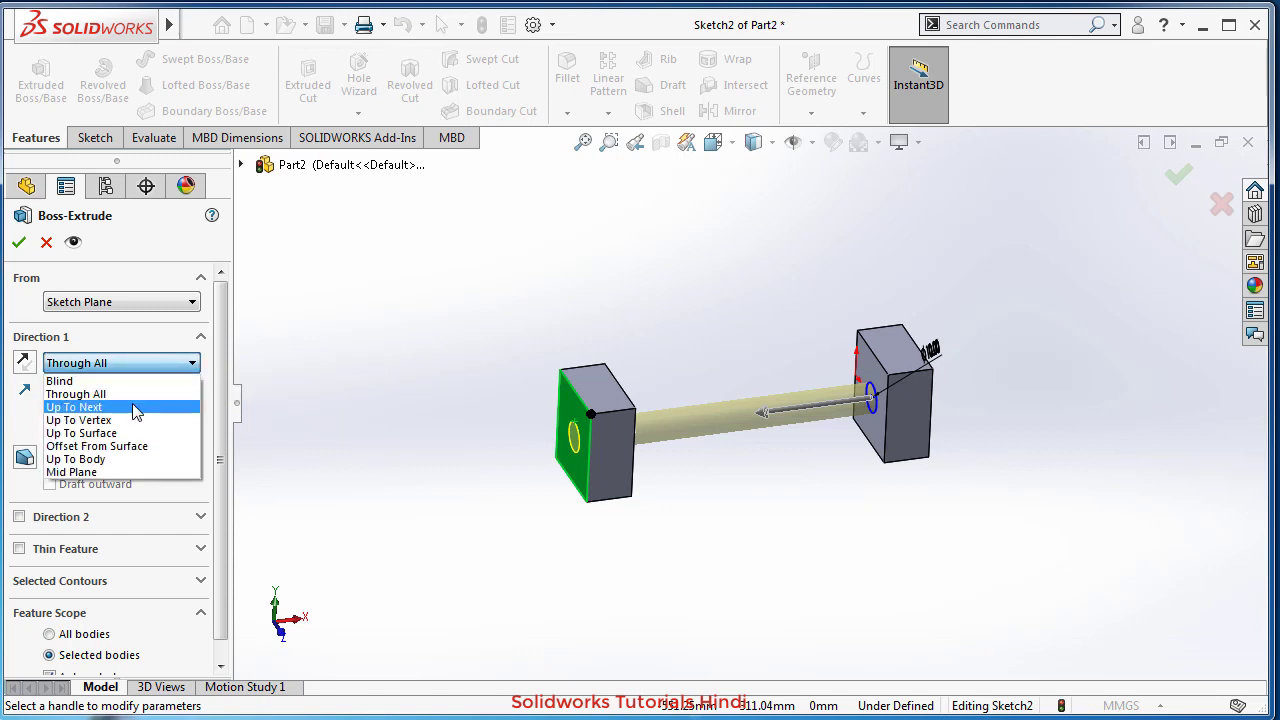
{"action": "left_click", "coordinate": [136, 410]}
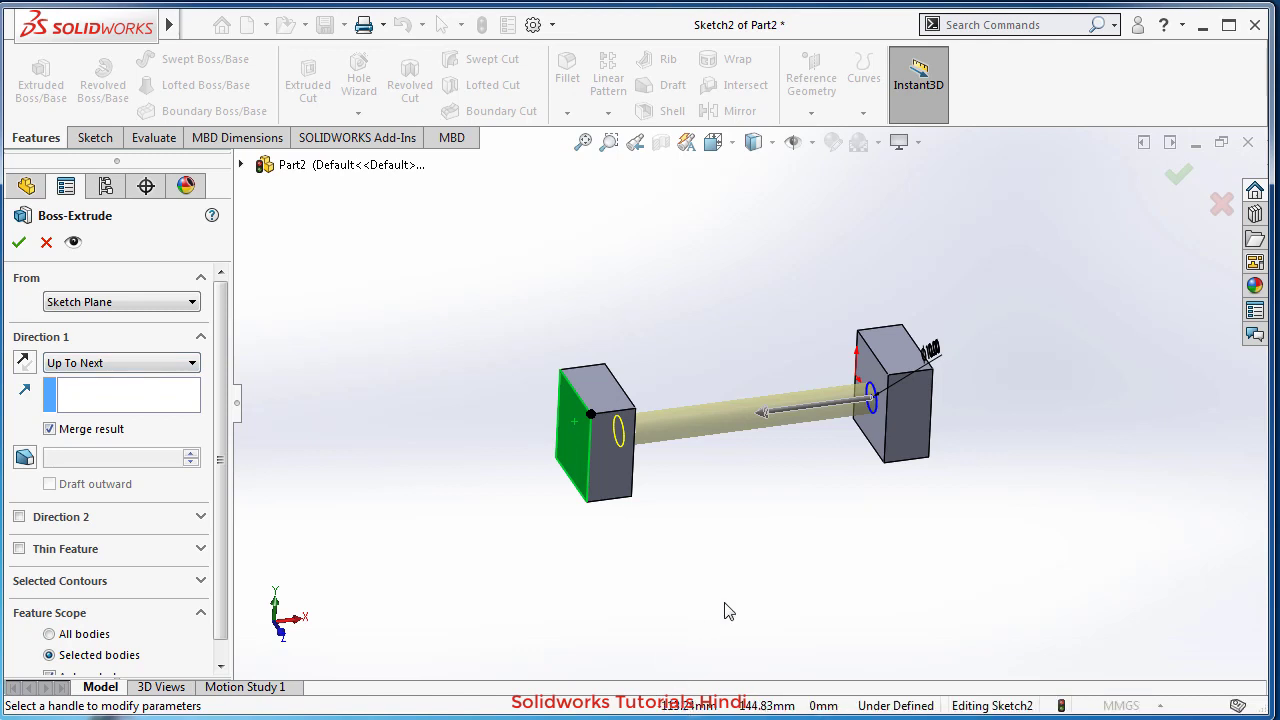
{"action": "middle_click_drag", "start_coordinate": [729, 612], "coordinate": [688, 598]}
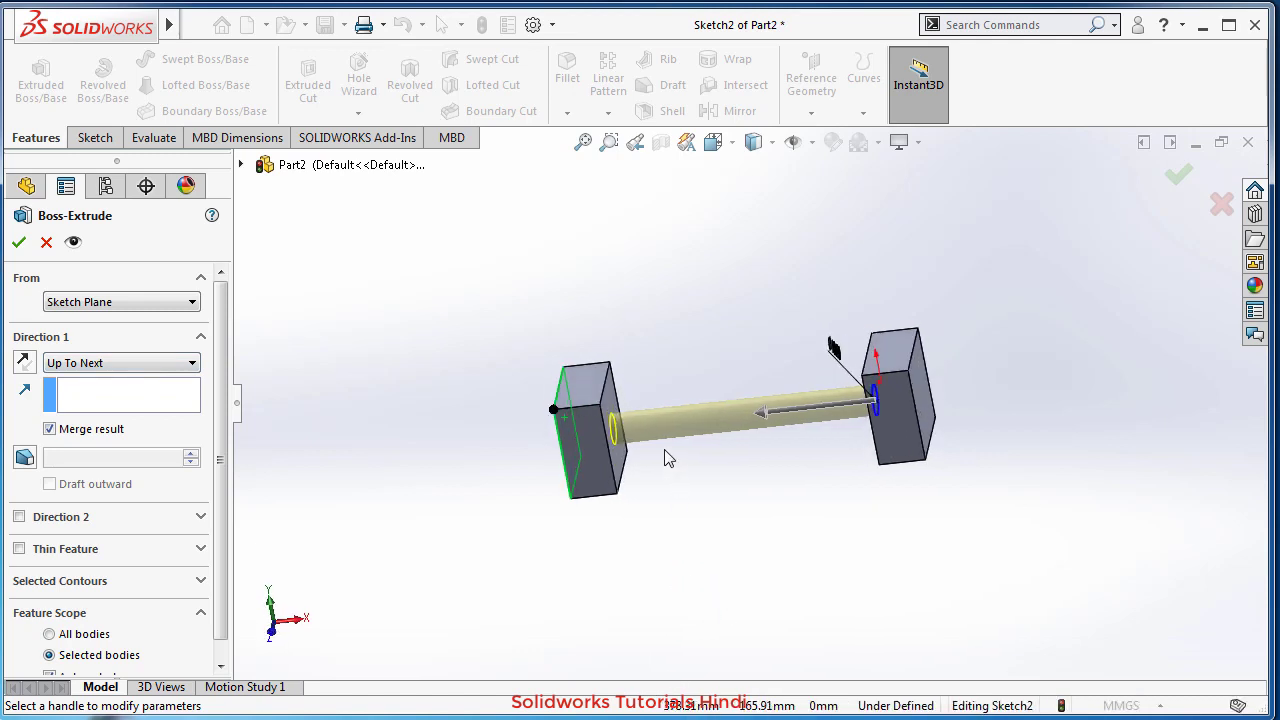
{"action": "scroll", "coordinate": [656, 407], "scroll_direction": "down", "scroll_amount": 5}
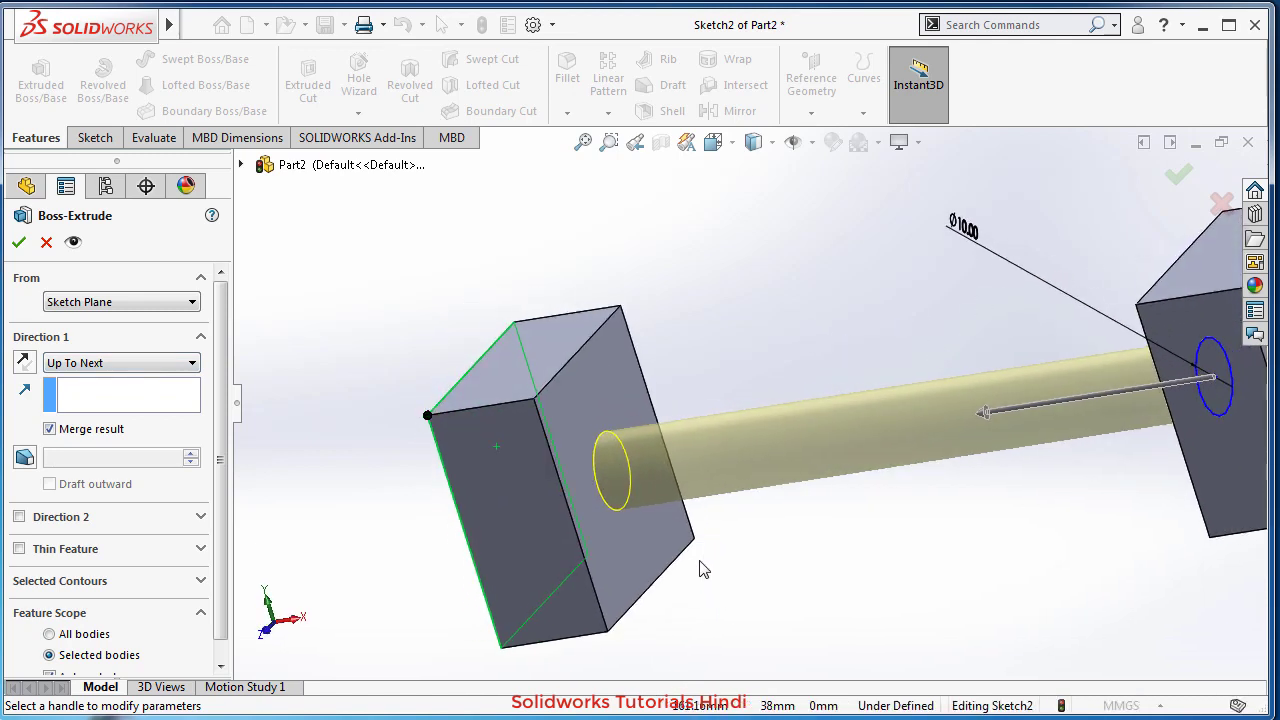
{"action": "middle_click_drag", "start_coordinate": [1043, 657], "coordinate": [1190, 458]}
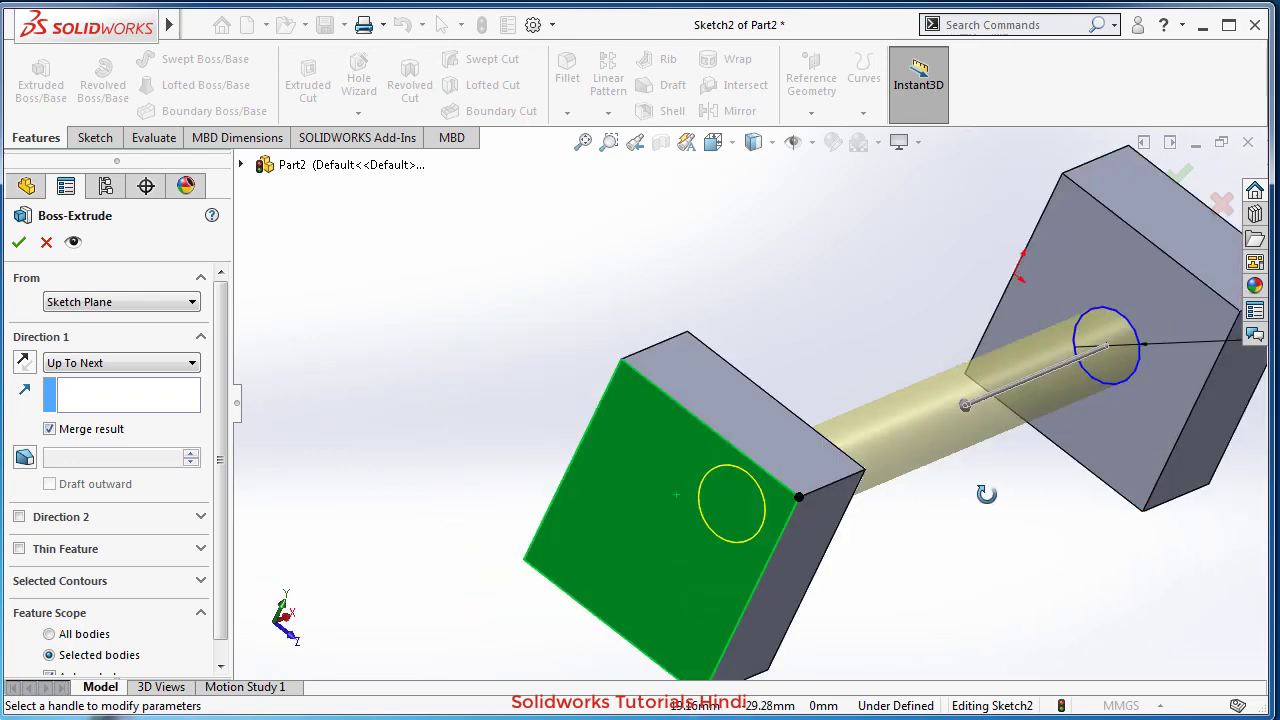
{"action": "middle_click_drag", "start_coordinate": [986, 493], "coordinate": [915, 480]}
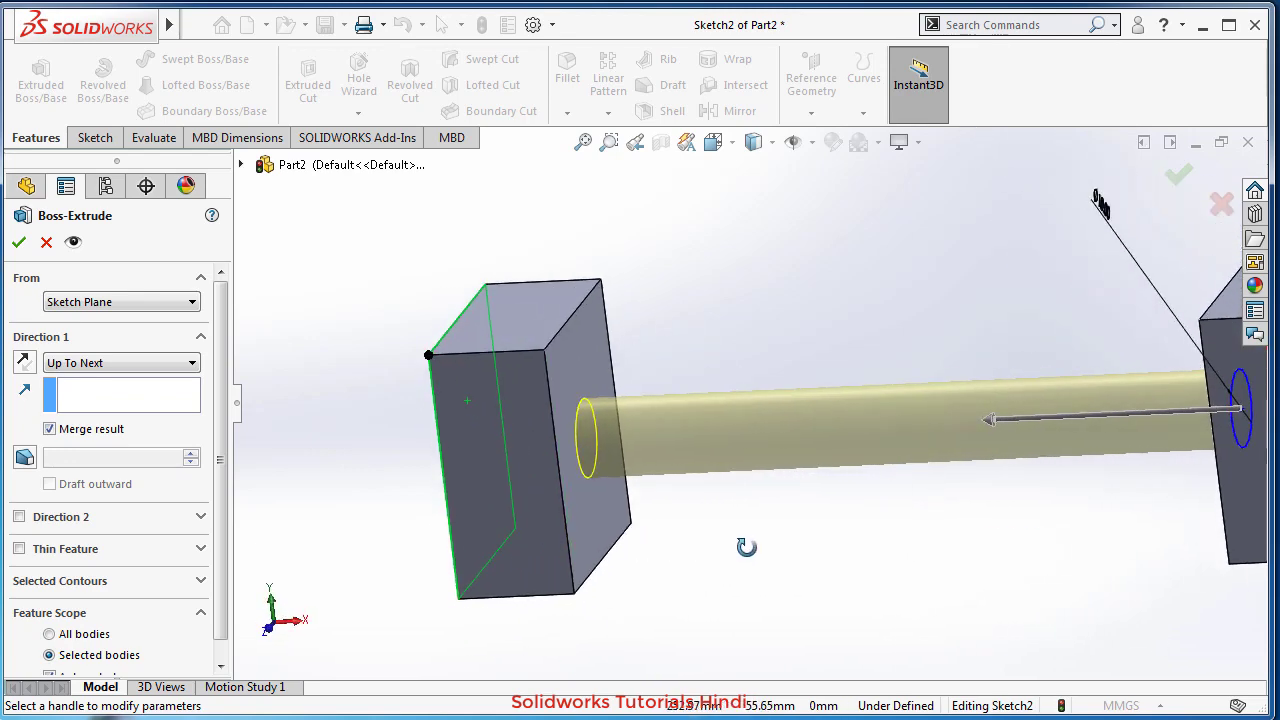
{"action": "middle_click_drag", "start_coordinate": [746, 547], "coordinate": [717, 556]}
{"action": "key", "text": "f"}
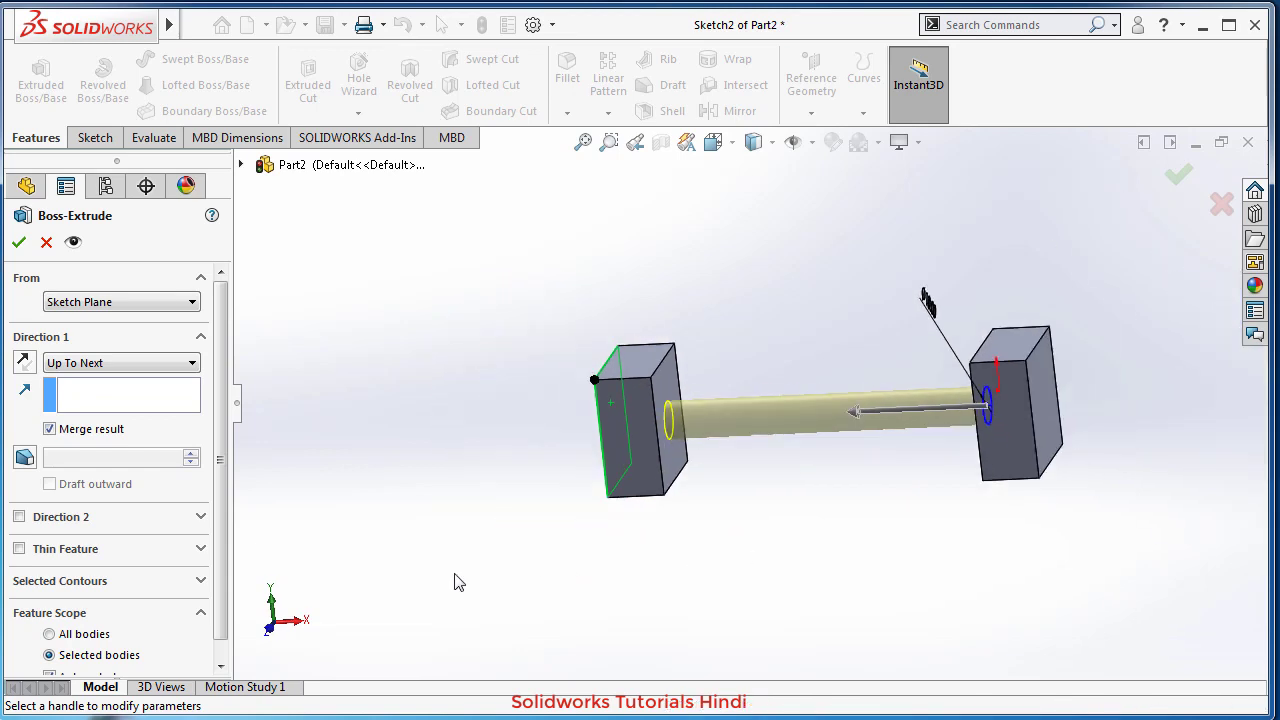
Change the Direction 1 end condition to Up To Vertex, ending at the upper rear corner of the left-hand block's inner face.
{"action": "left_click", "coordinate": [94, 364]}
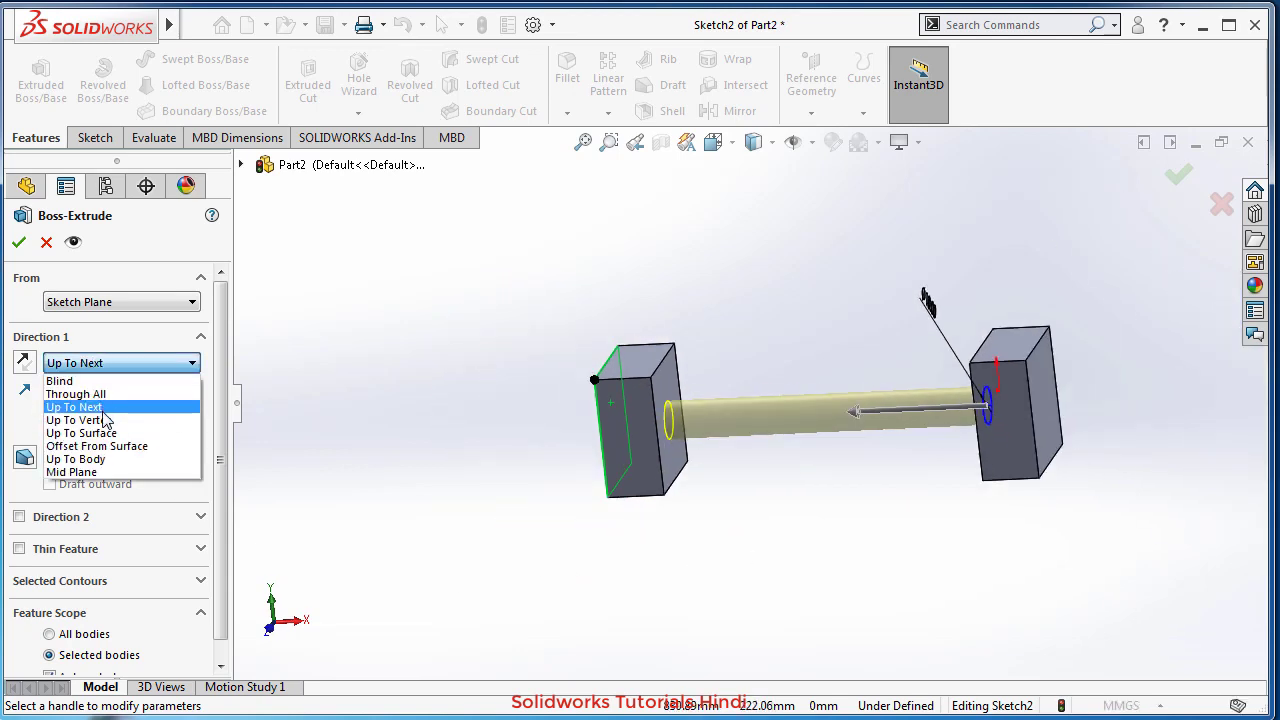
{"action": "left_click", "coordinate": [104, 420]}
{"action": "scroll", "coordinate": [674, 418], "scroll_direction": "down", "scroll_amount": 3}
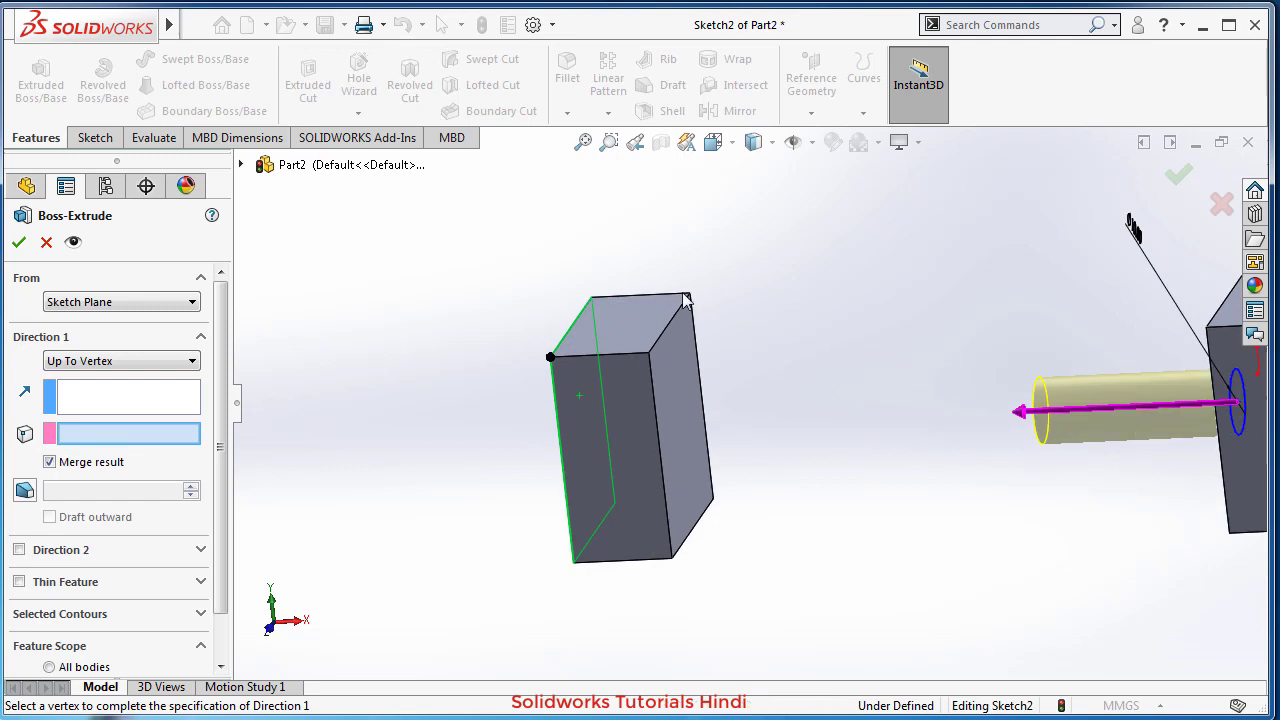
{"action": "left_click", "coordinate": [689, 294]}
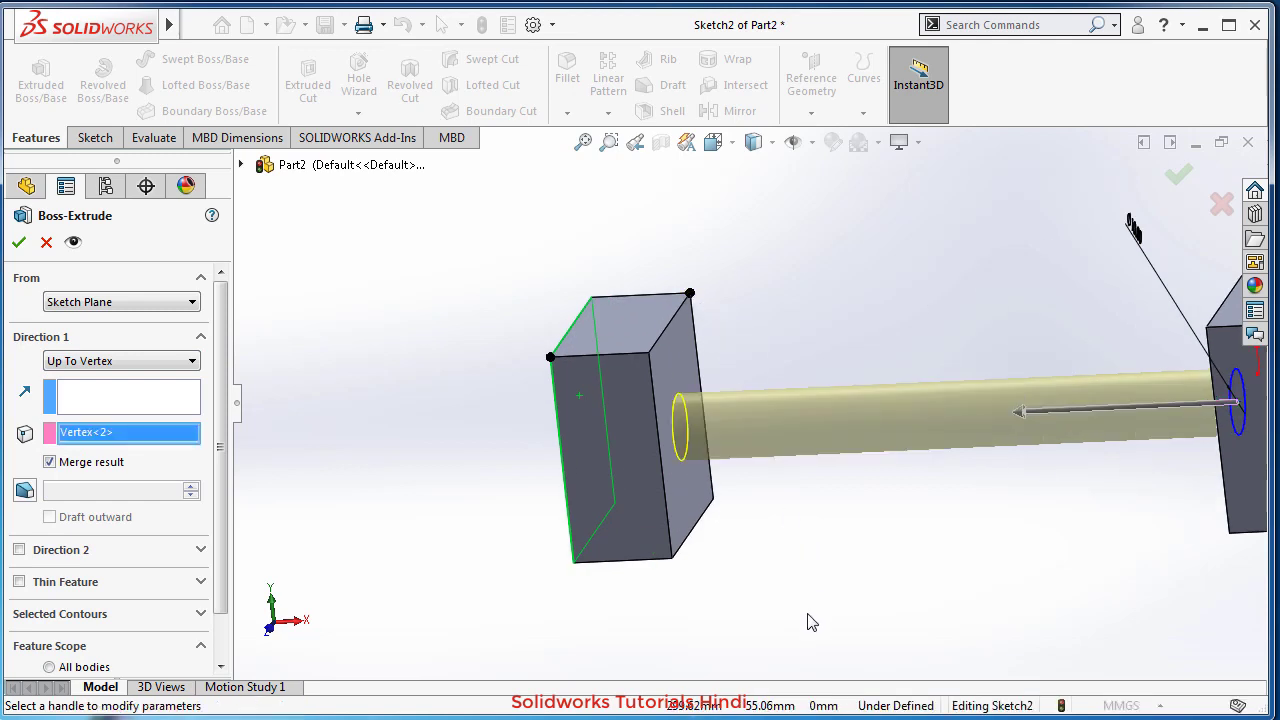
{"action": "middle_click_drag", "start_coordinate": [806, 617], "coordinate": [800, 575]}
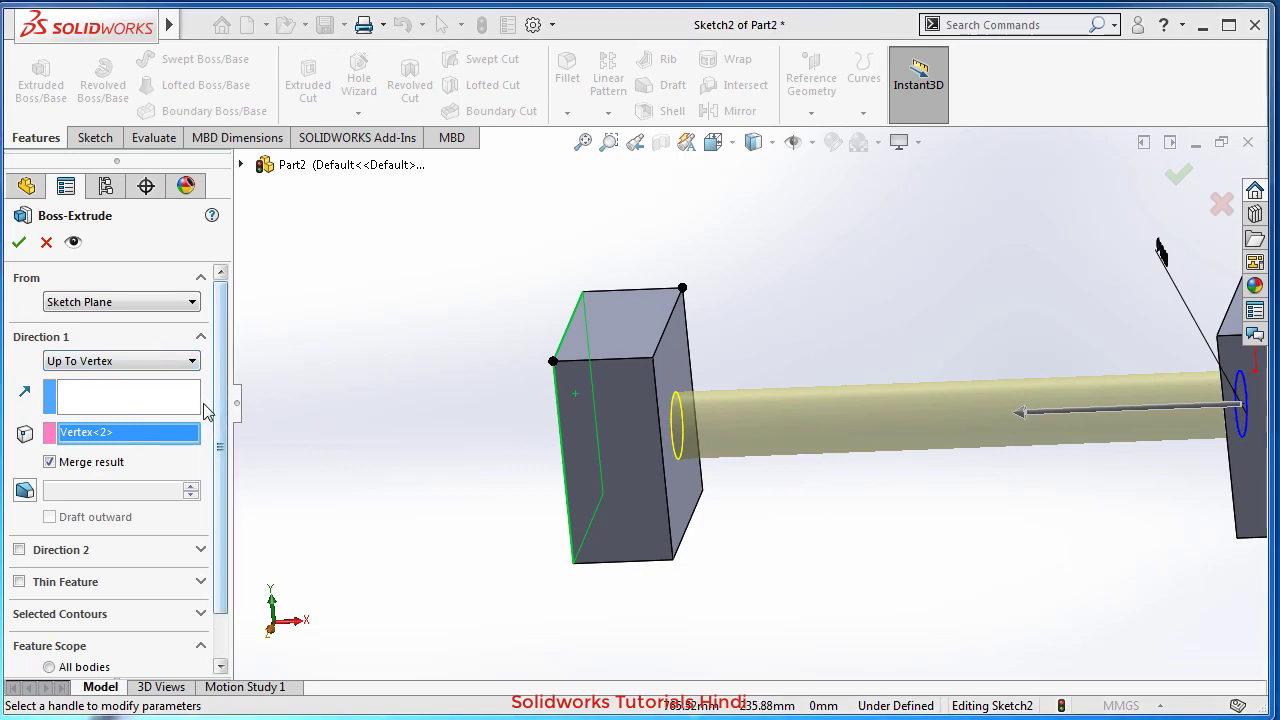
Change the Direction 1 end condition to Up To Surface, ending at the left-hand block's inner face.
{"action": "left_click", "coordinate": [146, 360]}
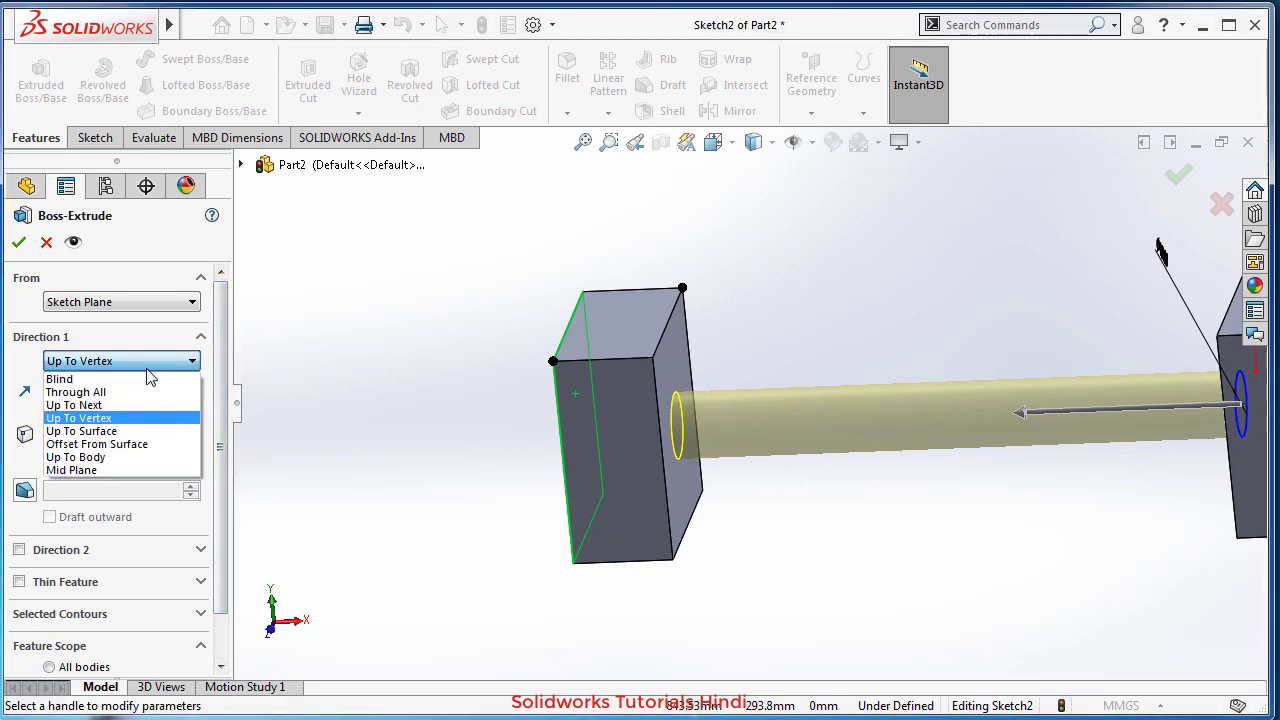
{"action": "left_click", "coordinate": [131, 431]}
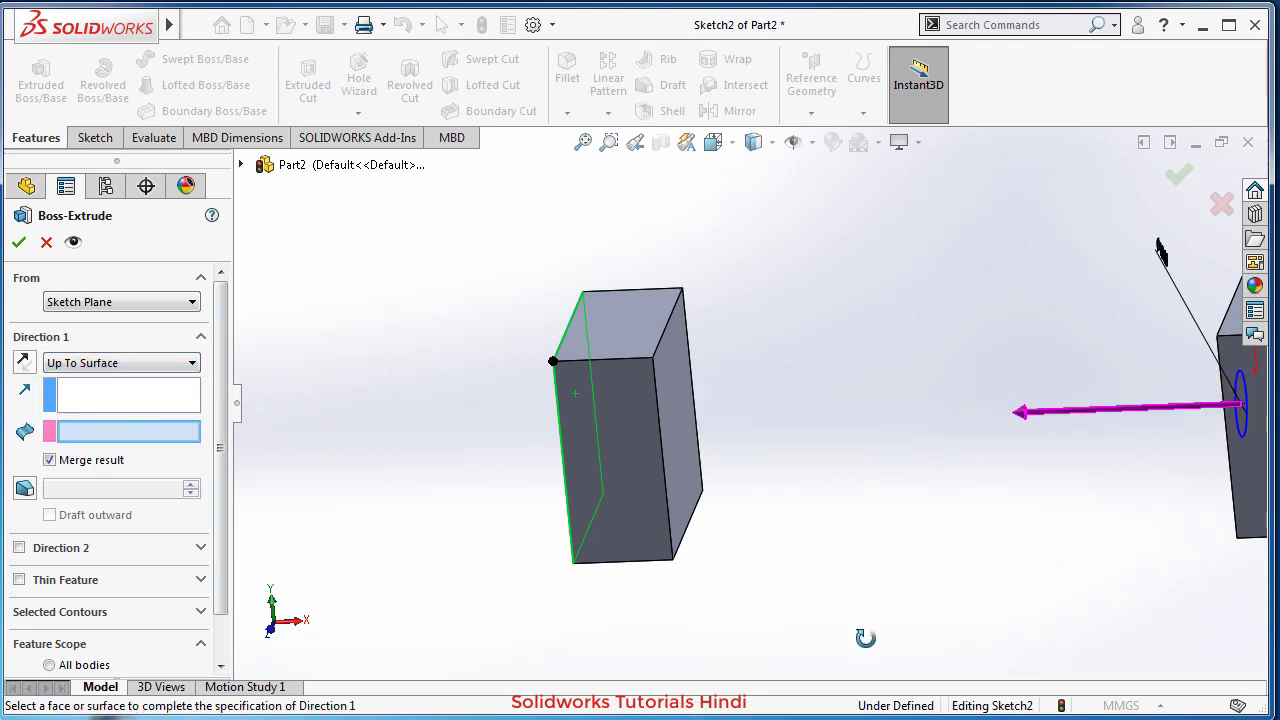
{"action": "middle_click_drag", "start_coordinate": [865, 638], "coordinate": [751, 583]}
{"action": "left_click", "coordinate": [679, 427]}
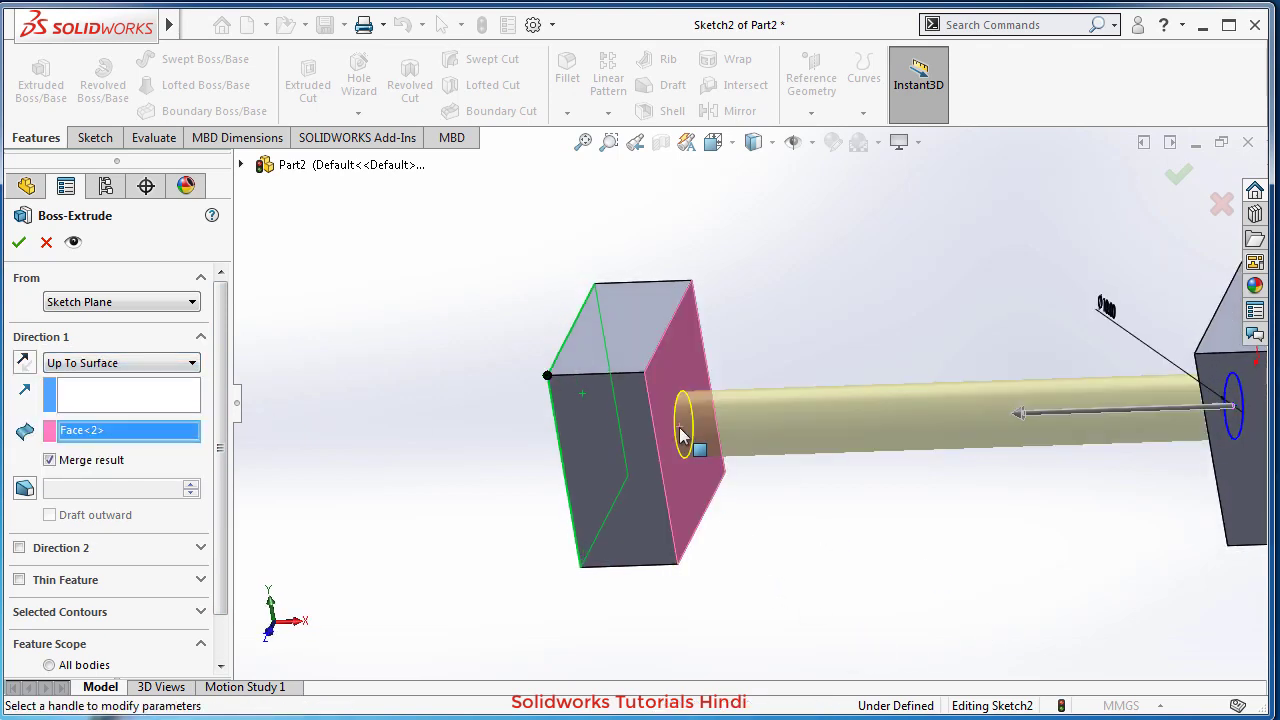
End the extrusion with Offset From Surface, 30 mm from the left-hand block's inner face, and examine the gap in the Front view.
{"action": "left_click", "coordinate": [146, 363]}
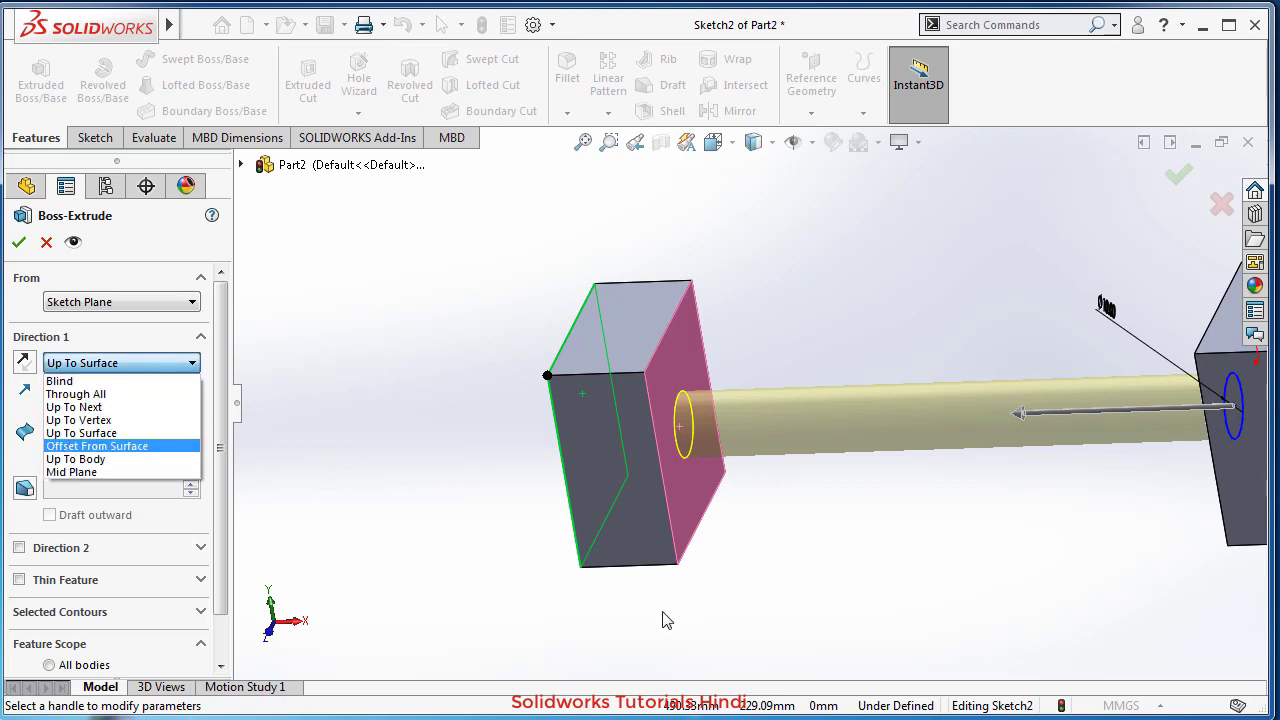
{"action": "left_click", "coordinate": [96, 446]}
{"action": "middle_click_drag", "start_coordinate": [321, 537], "coordinate": [308, 482]}
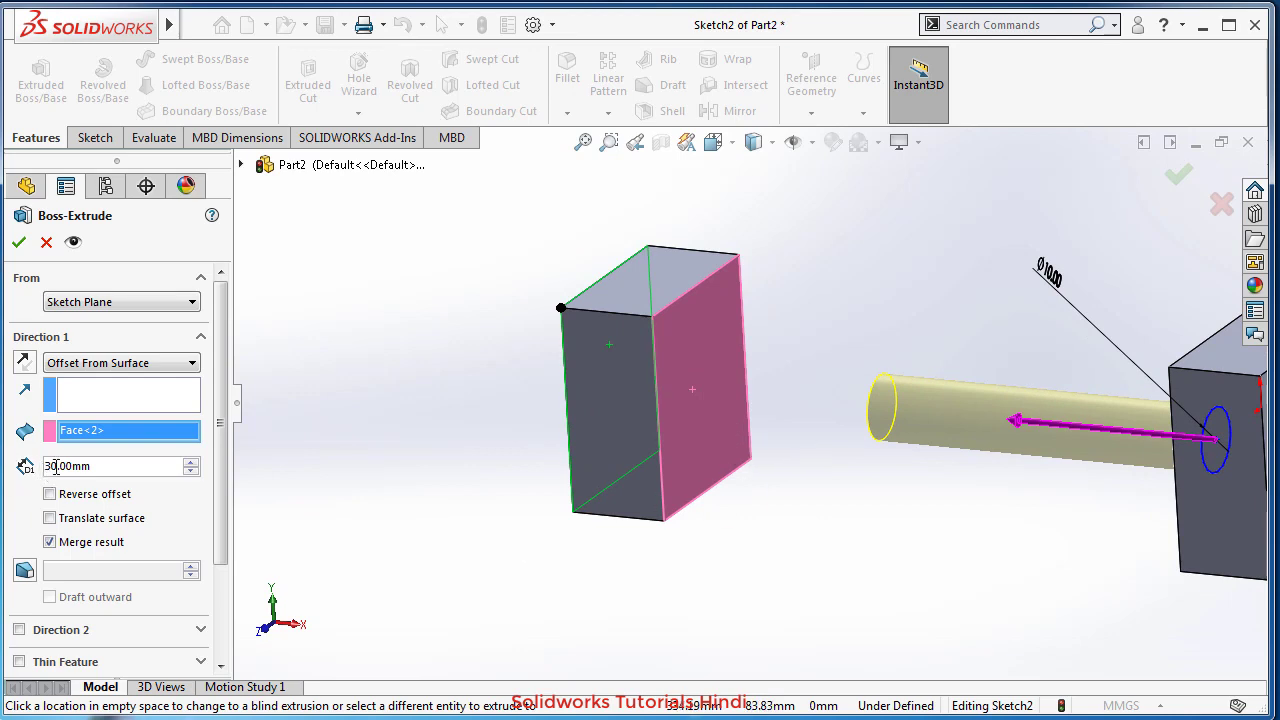
{"action": "left_click_drag", "start_coordinate": [113, 466], "coordinate": [49, 466]}
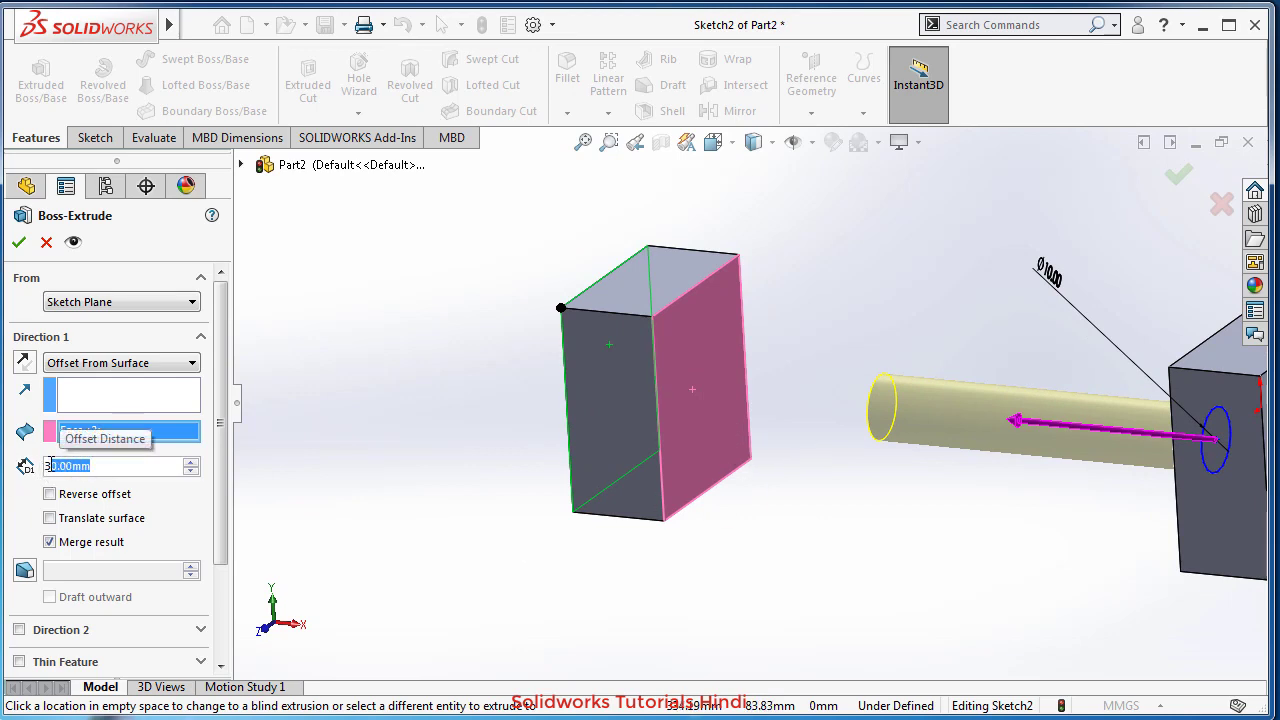
{"action": "middle_click_drag", "start_coordinate": [843, 608], "coordinate": [865, 580]}
{"action": "key", "text": "ctrl+1"}
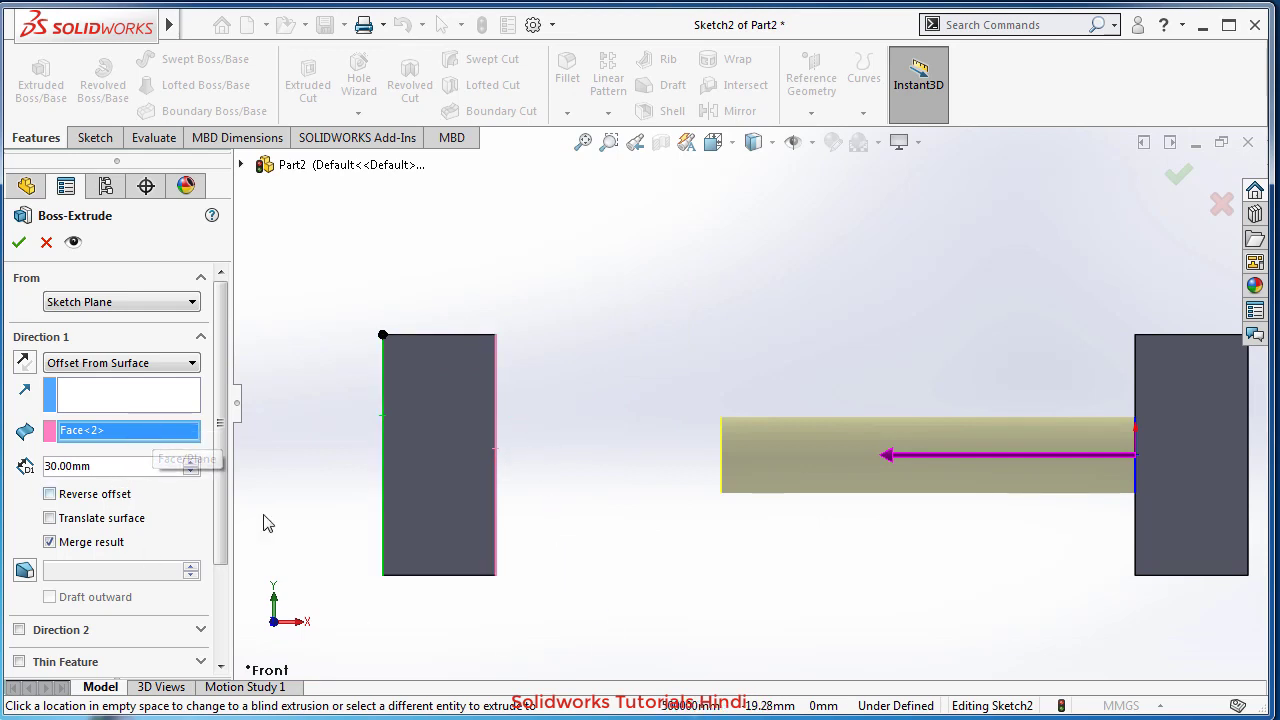
{"action": "scroll", "coordinate": [1057, 520], "scroll_direction": "up", "scroll_amount": 3}
{"action": "scroll", "coordinate": [958, 500], "scroll_direction": "down", "scroll_amount": 2}
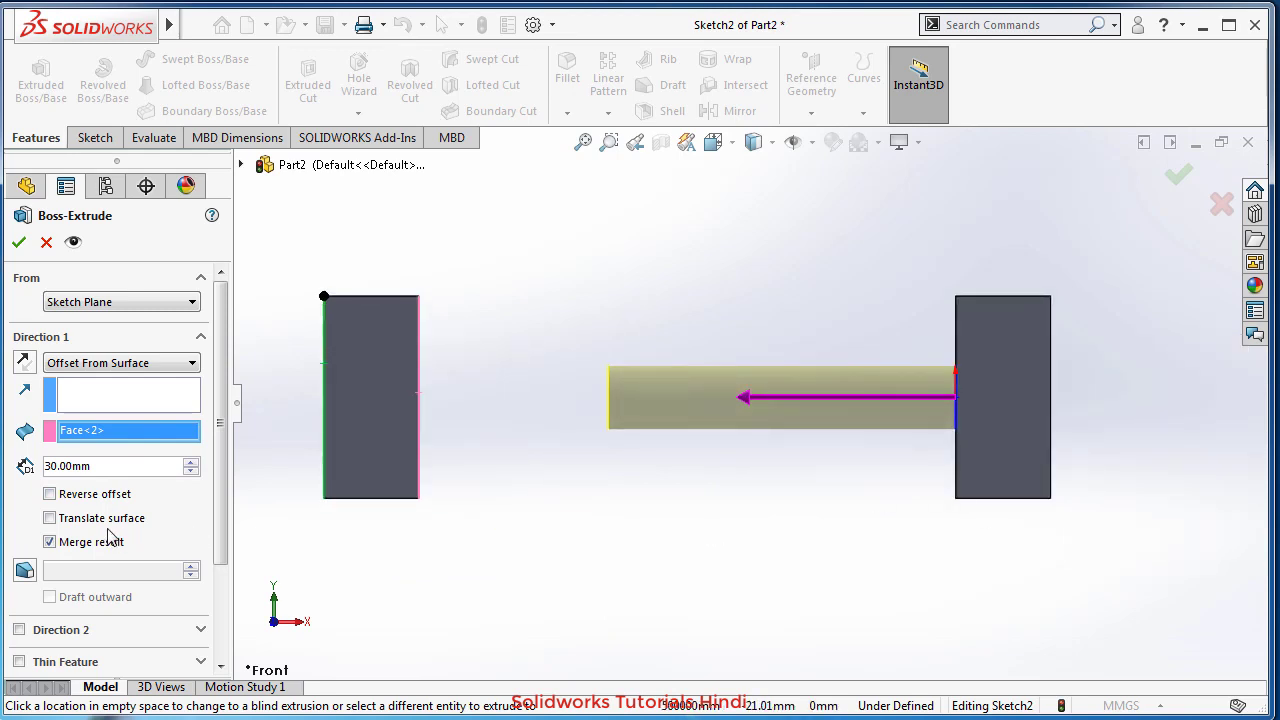
{"action": "scroll", "coordinate": [389, 457], "scroll_direction": "up", "scroll_amount": 1}
{"action": "scroll", "coordinate": [680, 411], "scroll_direction": "down", "scroll_amount": 1}
{"action": "scroll", "coordinate": [754, 377], "scroll_direction": "down", "scroll_amount": 1}
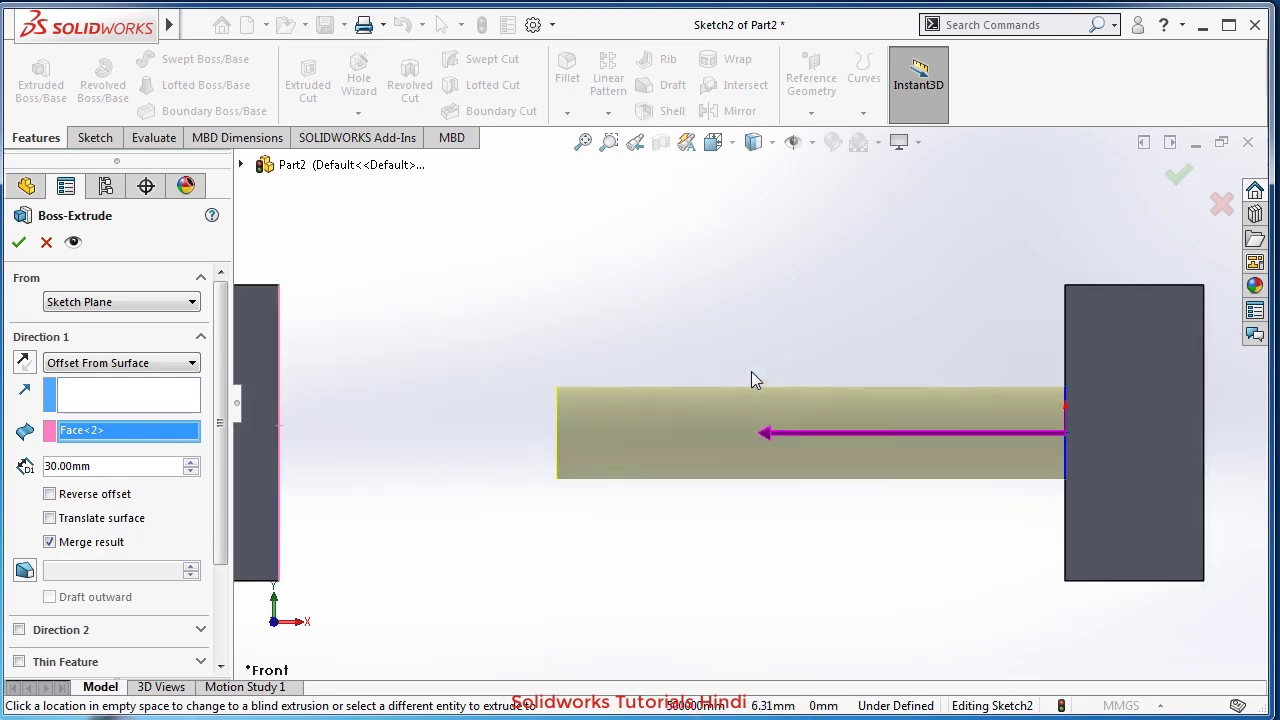
{"action": "scroll", "coordinate": [754, 379], "scroll_direction": "up", "scroll_amount": 1}
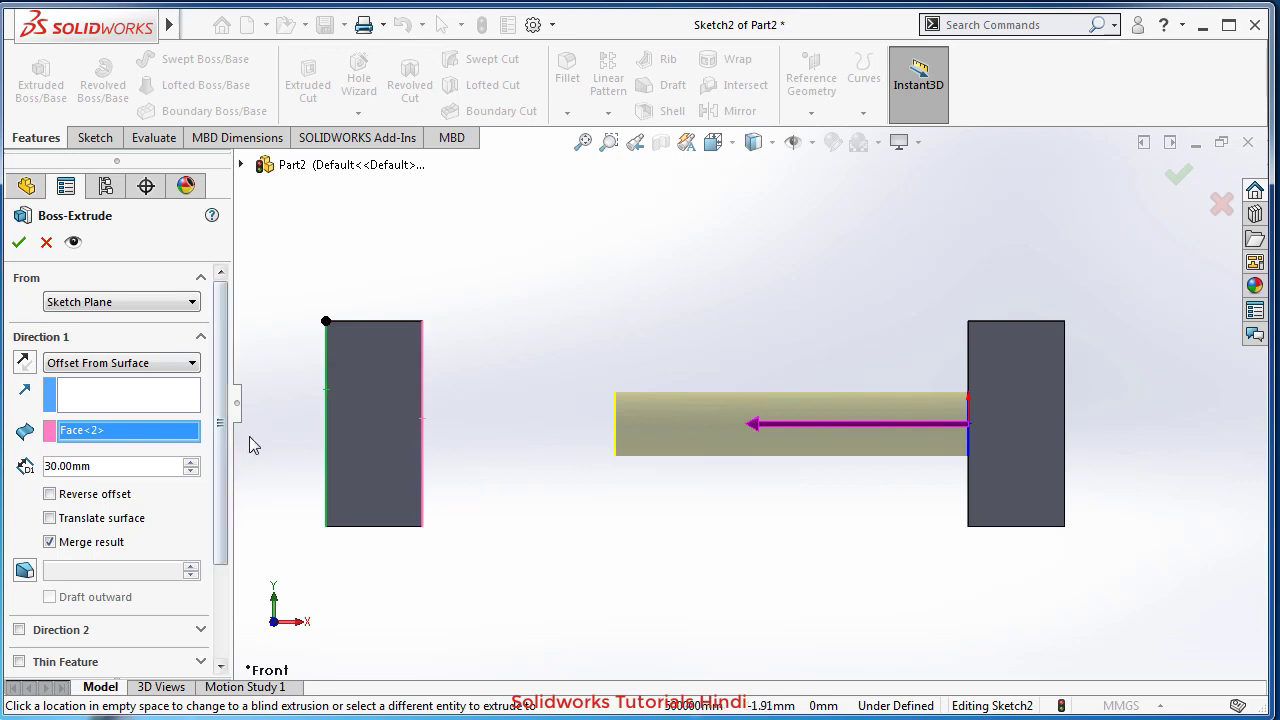
Reverse the surface offset so it is measured to the other side of the face, and inspect the preview past the left-hand block.
{"action": "left_click", "coordinate": [49, 494]}
{"action": "scroll", "coordinate": [660, 585], "scroll_direction": "up", "scroll_amount": 2}
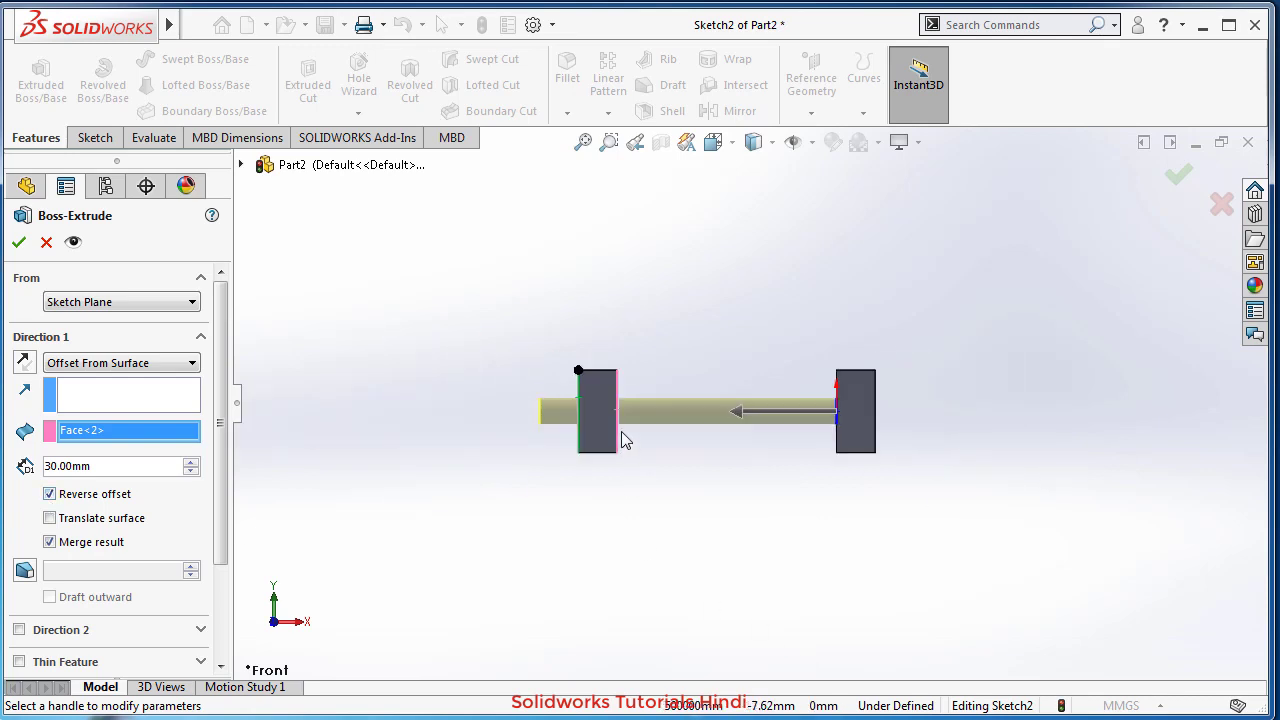
{"action": "scroll", "coordinate": [558, 413], "scroll_direction": "down", "scroll_amount": 8}
{"action": "scroll", "coordinate": [656, 428], "scroll_direction": "up", "scroll_amount": 4}
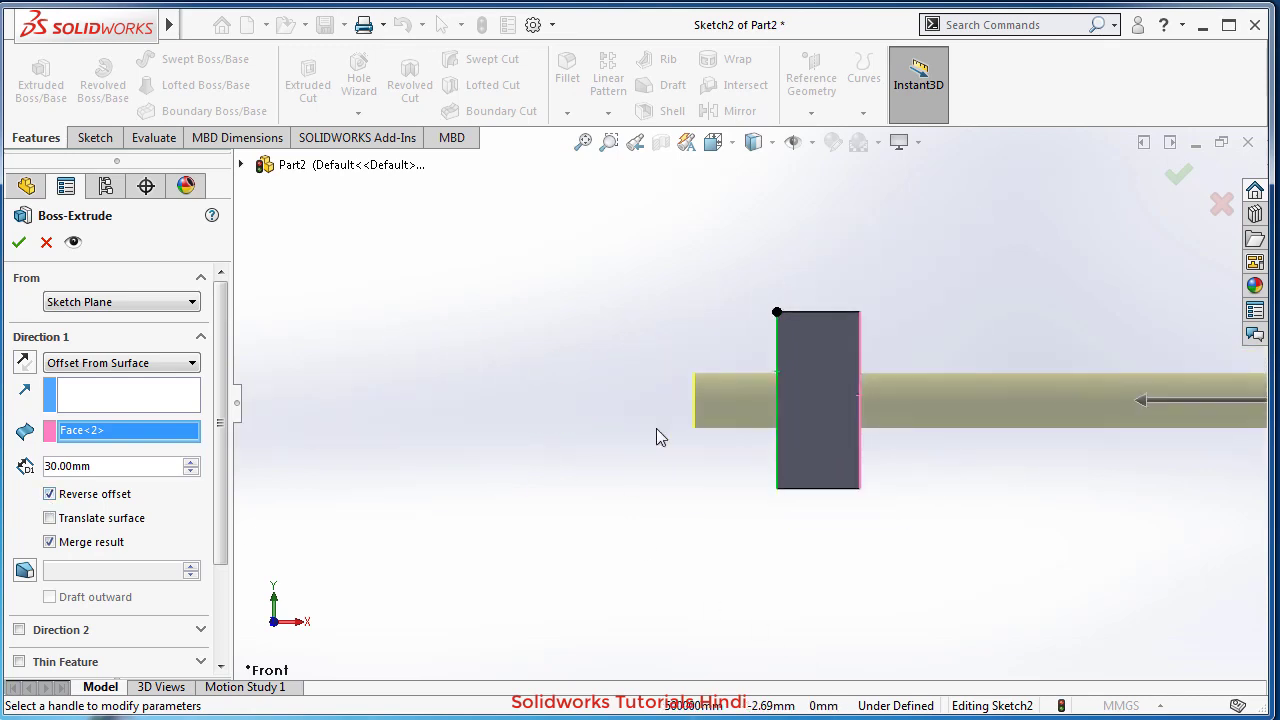
{"action": "scroll", "coordinate": [862, 386], "scroll_direction": "up", "scroll_amount": 2}
{"action": "scroll", "coordinate": [981, 432], "scroll_direction": "down", "scroll_amount": 4}
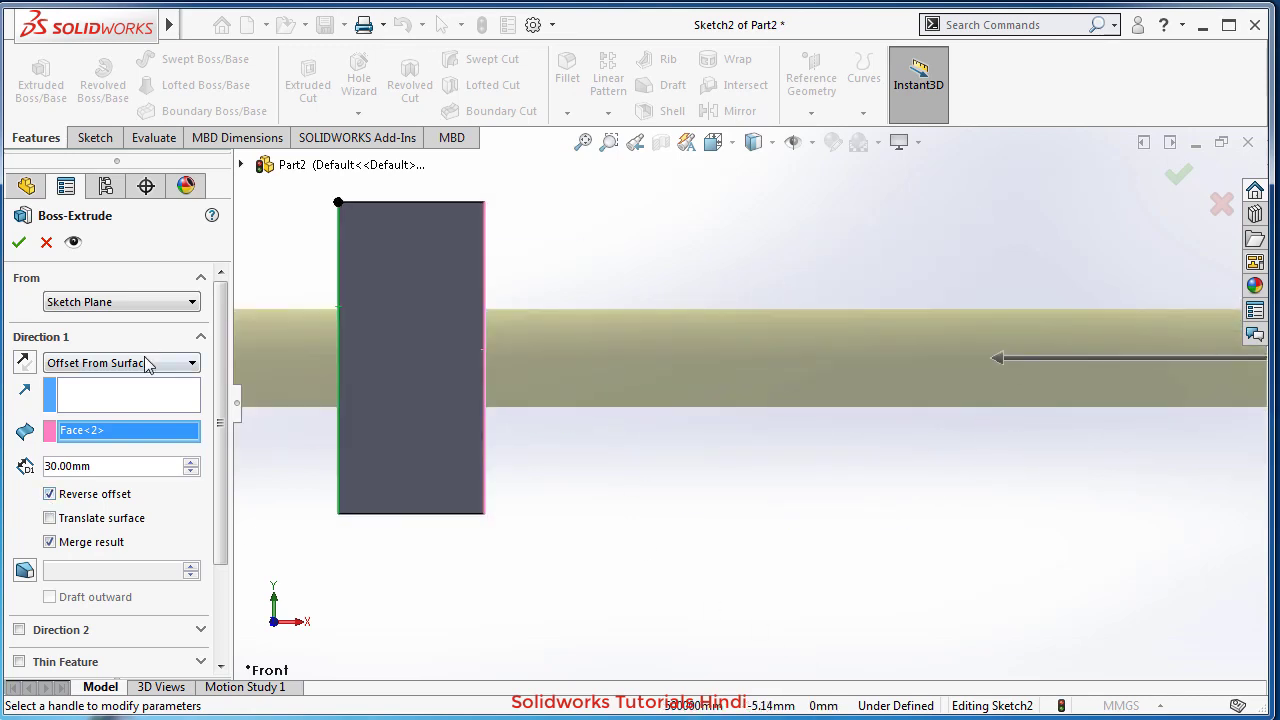
Change the Direction 1 end condition to Up To Body, ending at the left-hand block, and inspect the preview from several angles.
{"action": "left_click", "coordinate": [148, 365]}
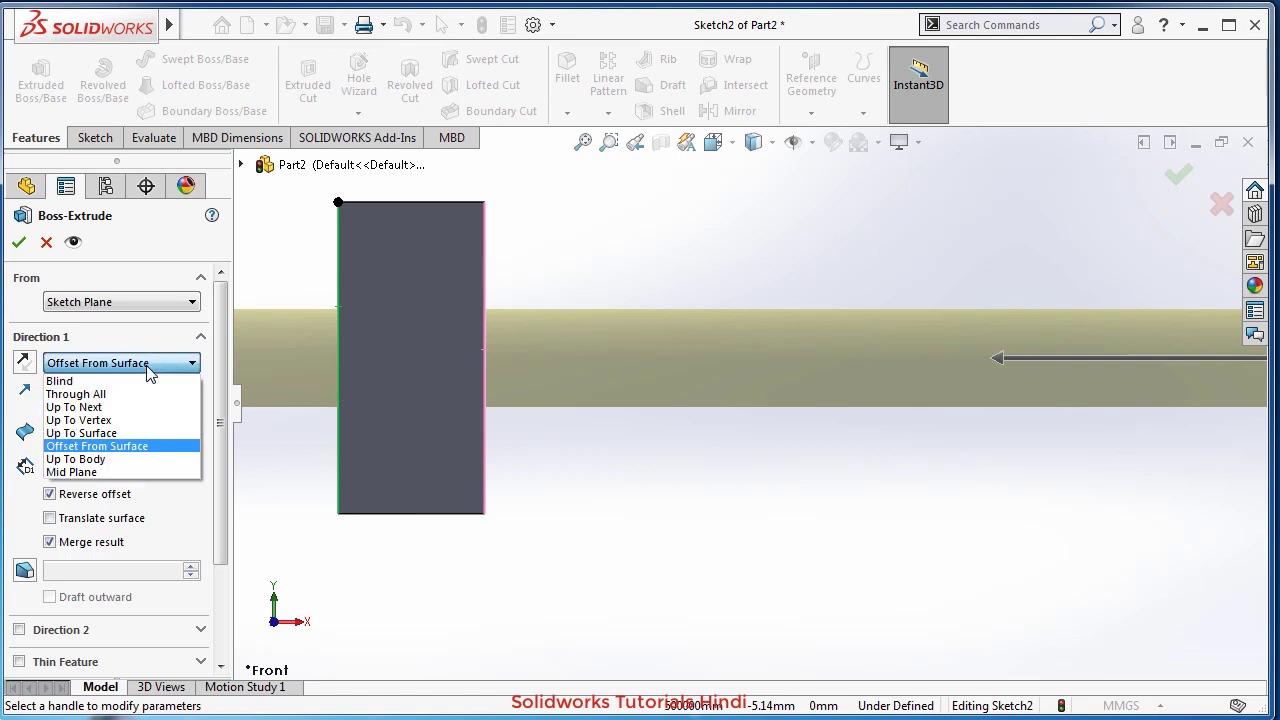
{"action": "left_click", "coordinate": [138, 459]}
{"action": "middle_click_drag", "start_coordinate": [726, 543], "coordinate": [620, 563]}
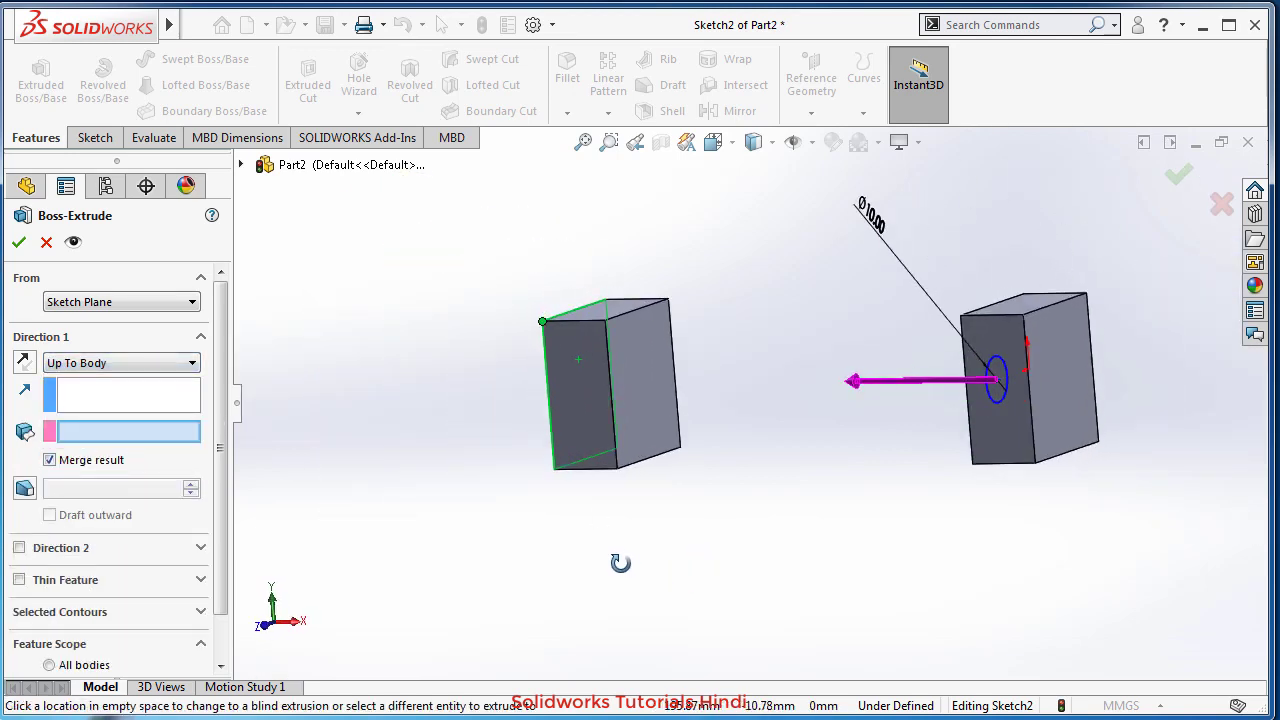
{"action": "left_click", "coordinate": [75, 362]}
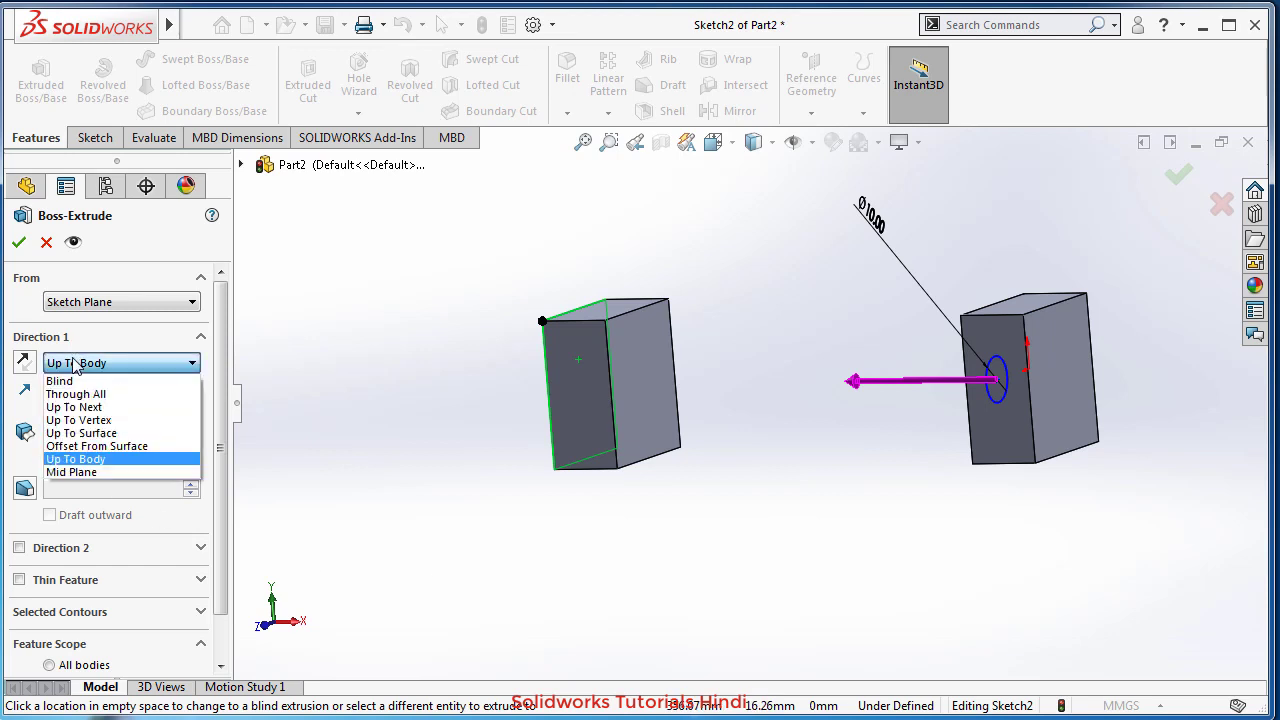
{"action": "left_click", "coordinate": [112, 460]}
{"action": "left_click", "coordinate": [625, 386]}
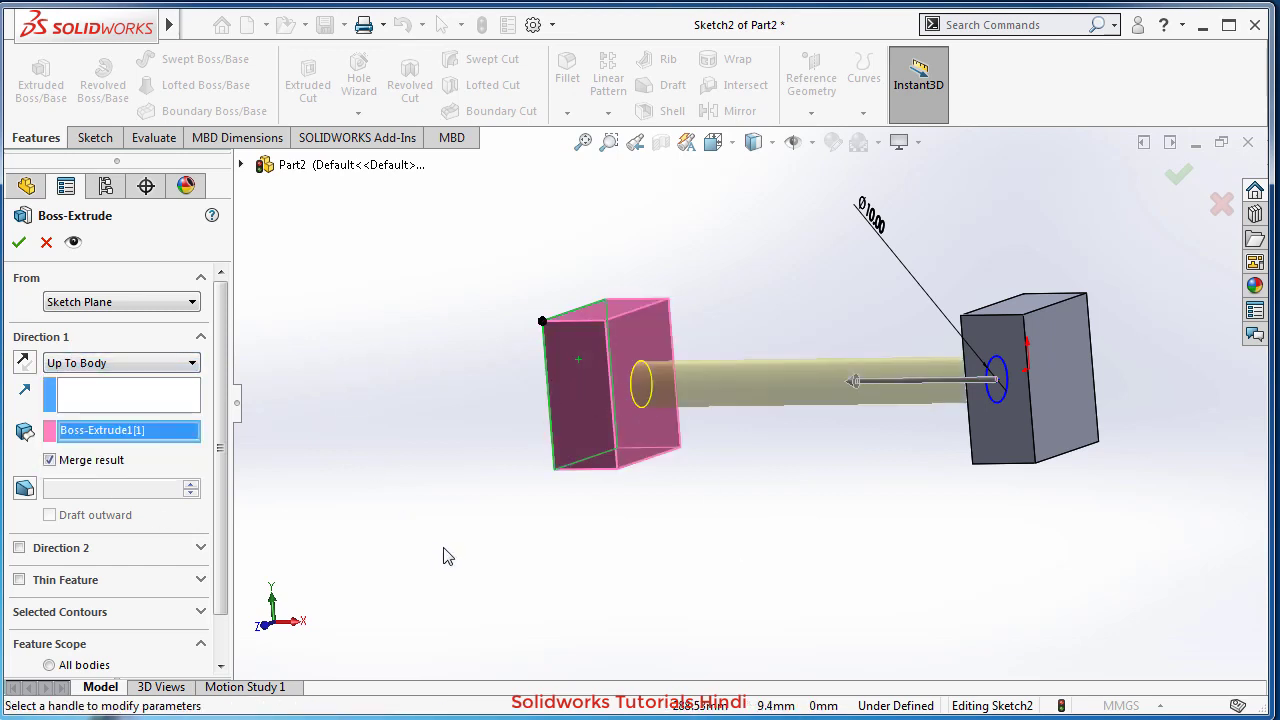
{"action": "middle_click_drag", "start_coordinate": [447, 557], "coordinate": [517, 551]}
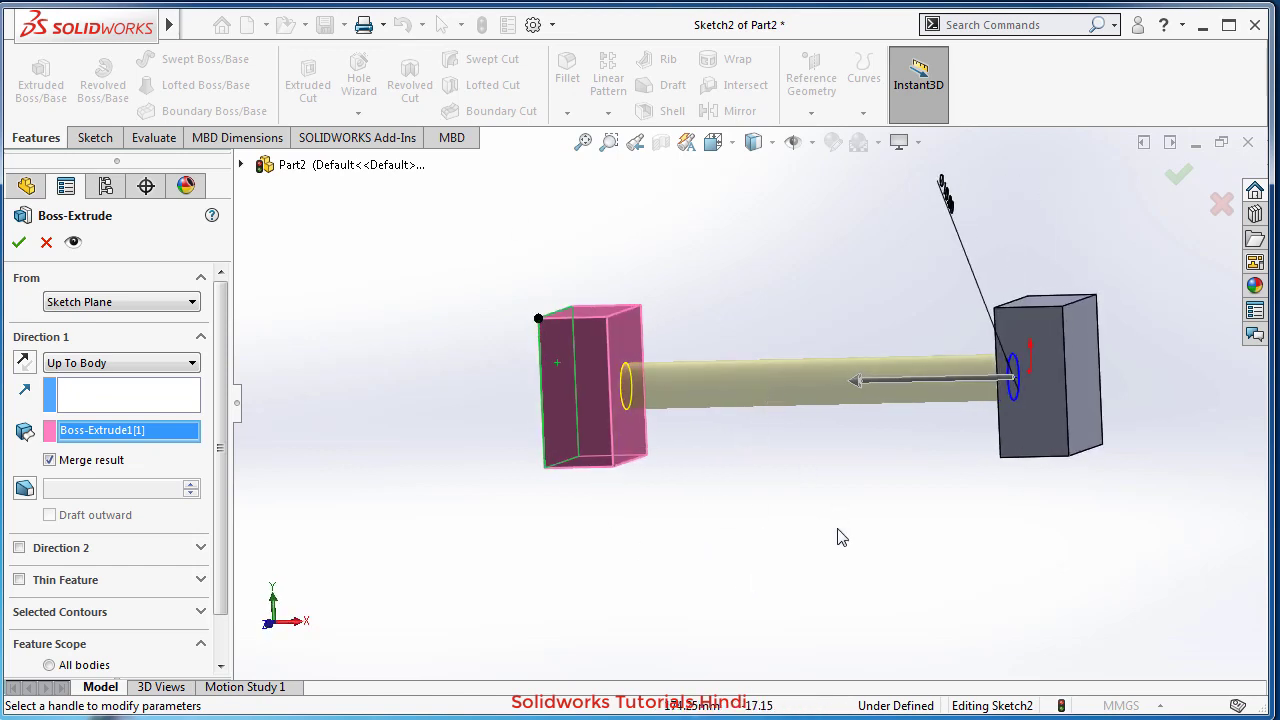
{"action": "middle_click_drag", "start_coordinate": [837, 431], "coordinate": [852, 542]}
{"action": "left_click", "coordinate": [116, 365]}
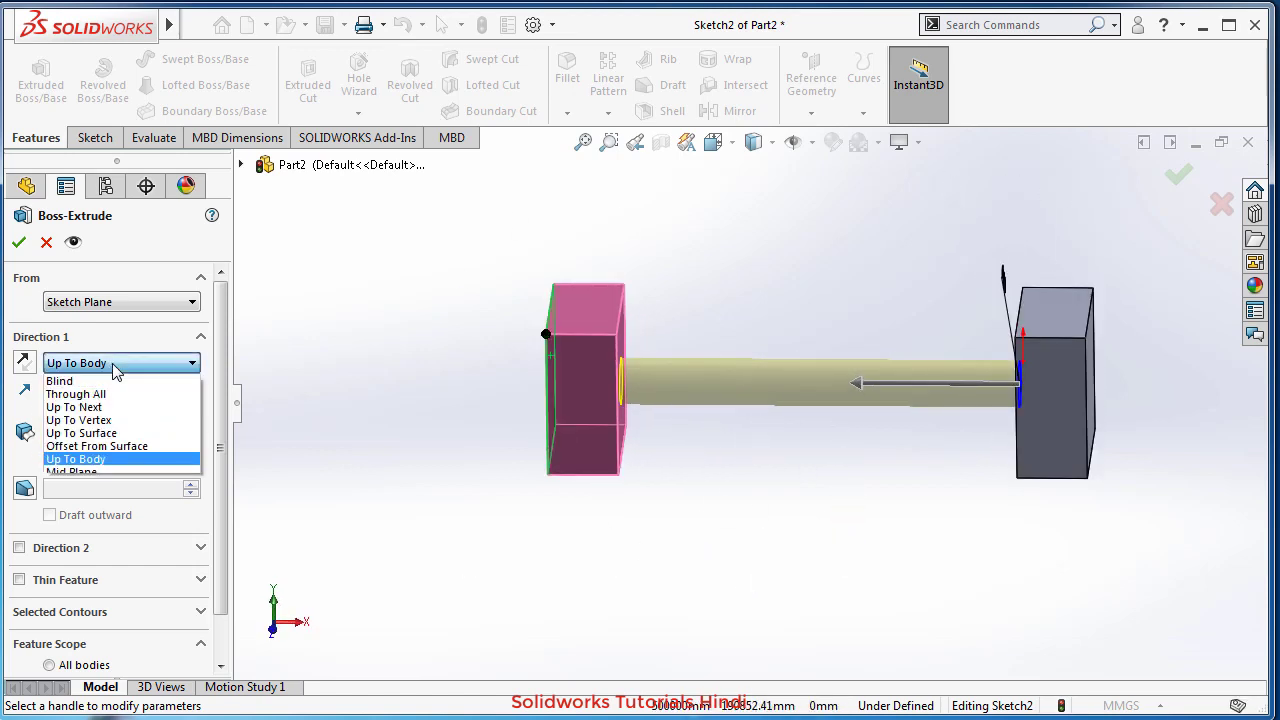
{"action": "left_click", "coordinate": [118, 461]}
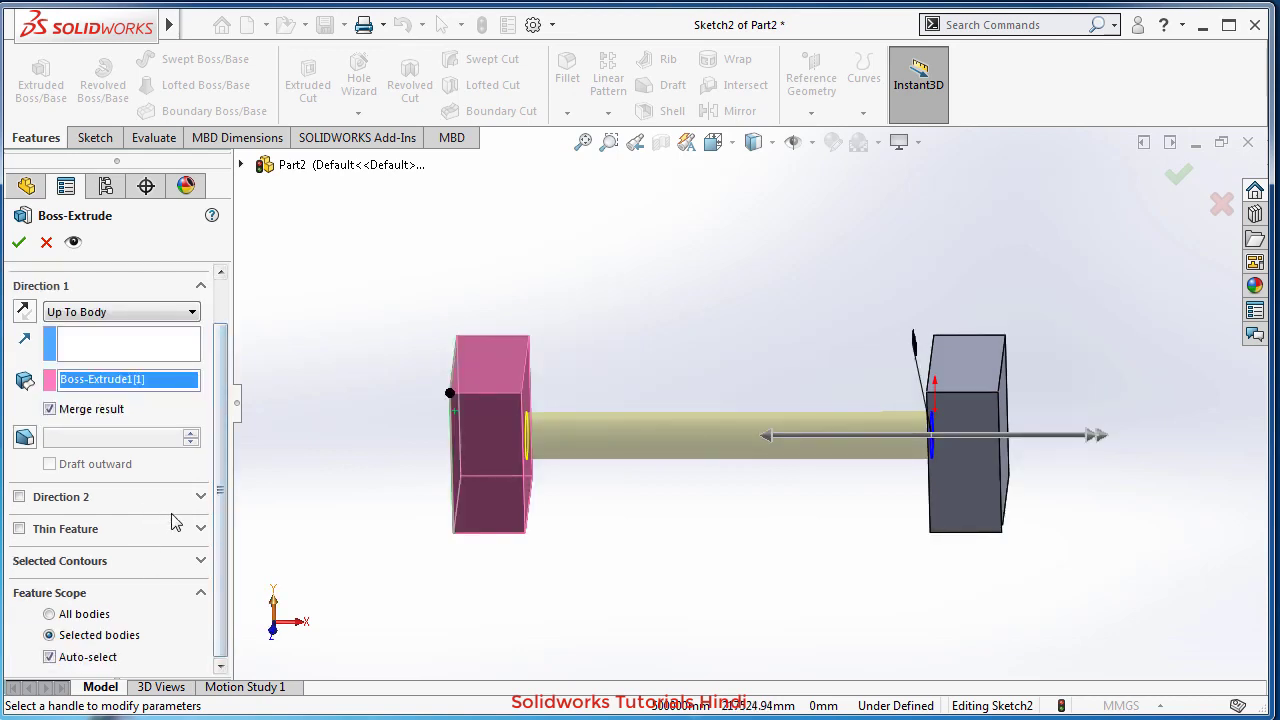
Try a second extrusion direction with a Blind depth of 60 mm through the right-hand block, and turn it off again.
{"action": "left_click_drag", "start_coordinate": [220, 533], "coordinate": [221, 513]}
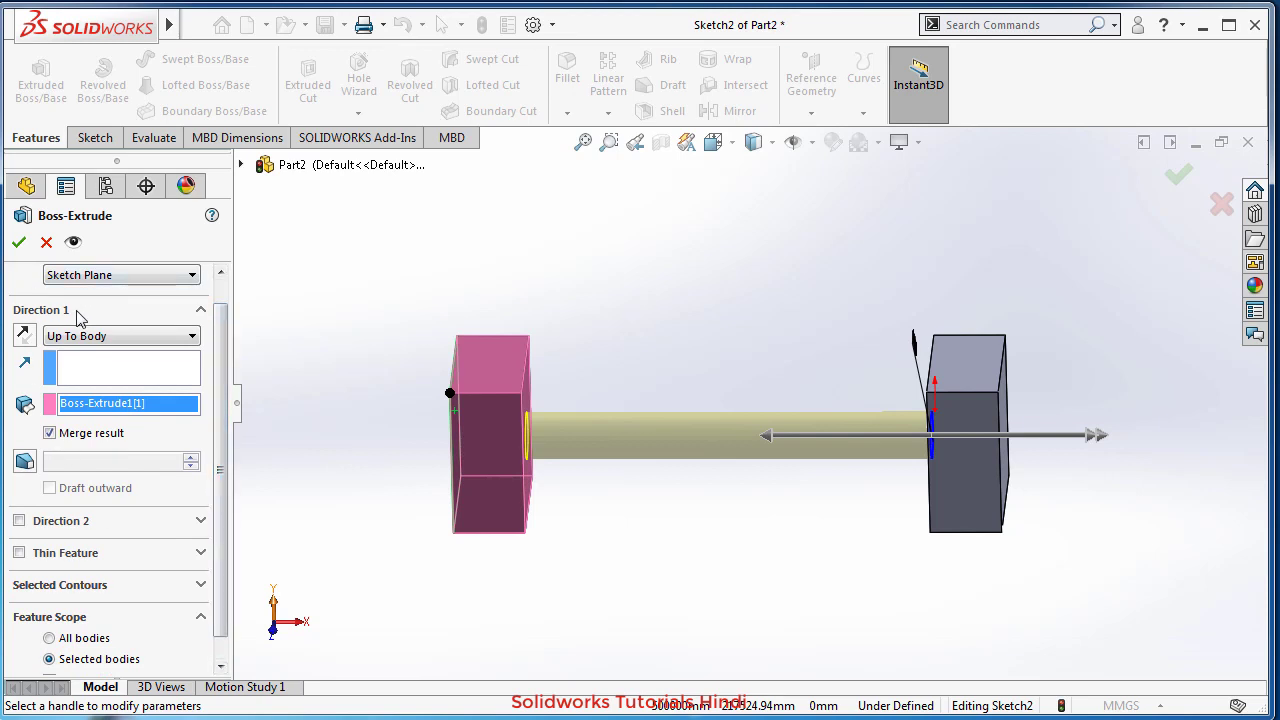
{"action": "scroll", "coordinate": [223, 509], "scroll_direction": "down", "scroll_amount": 1}
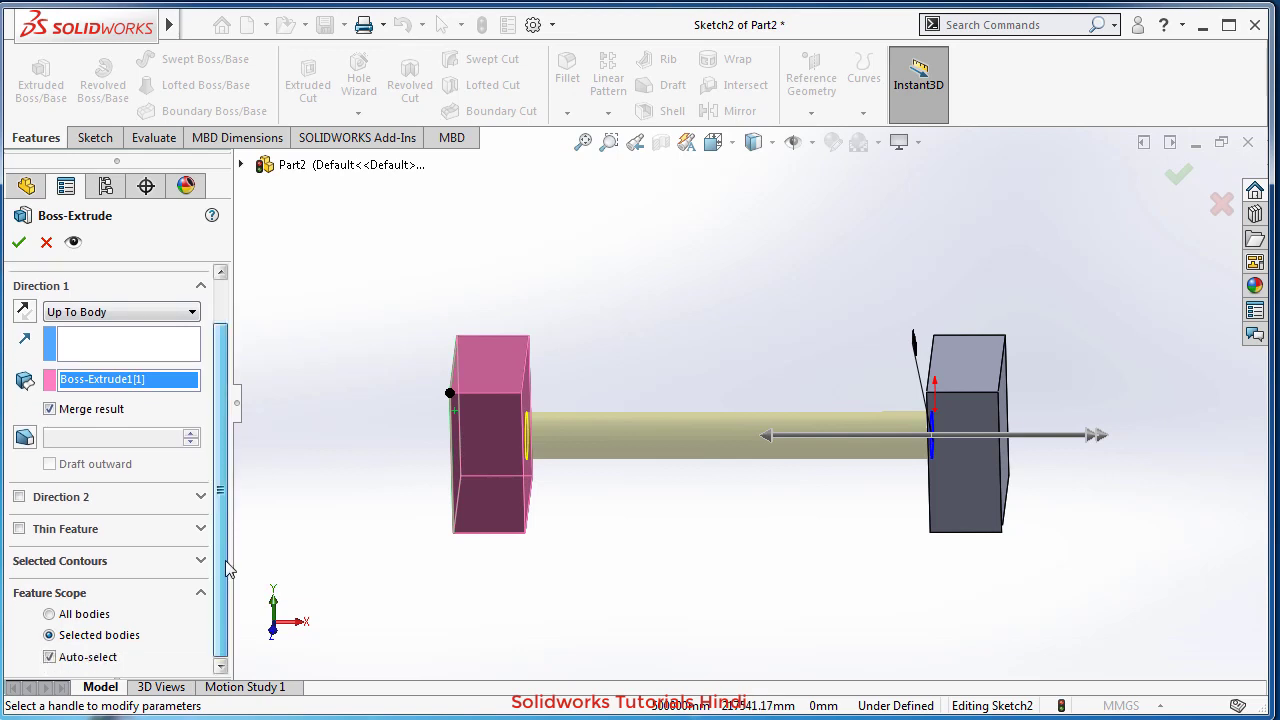
{"action": "left_click", "coordinate": [19, 497]}
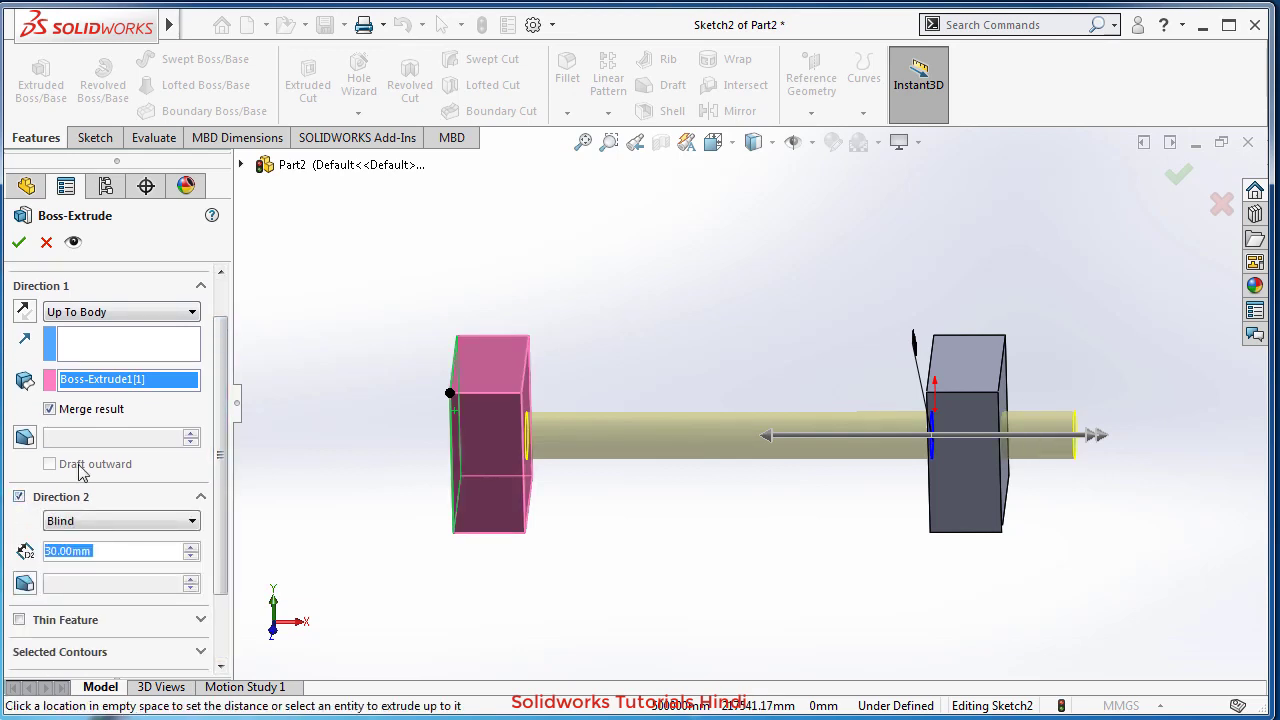
{"action": "scroll", "coordinate": [226, 562], "scroll_direction": "down", "scroll_amount": 3}
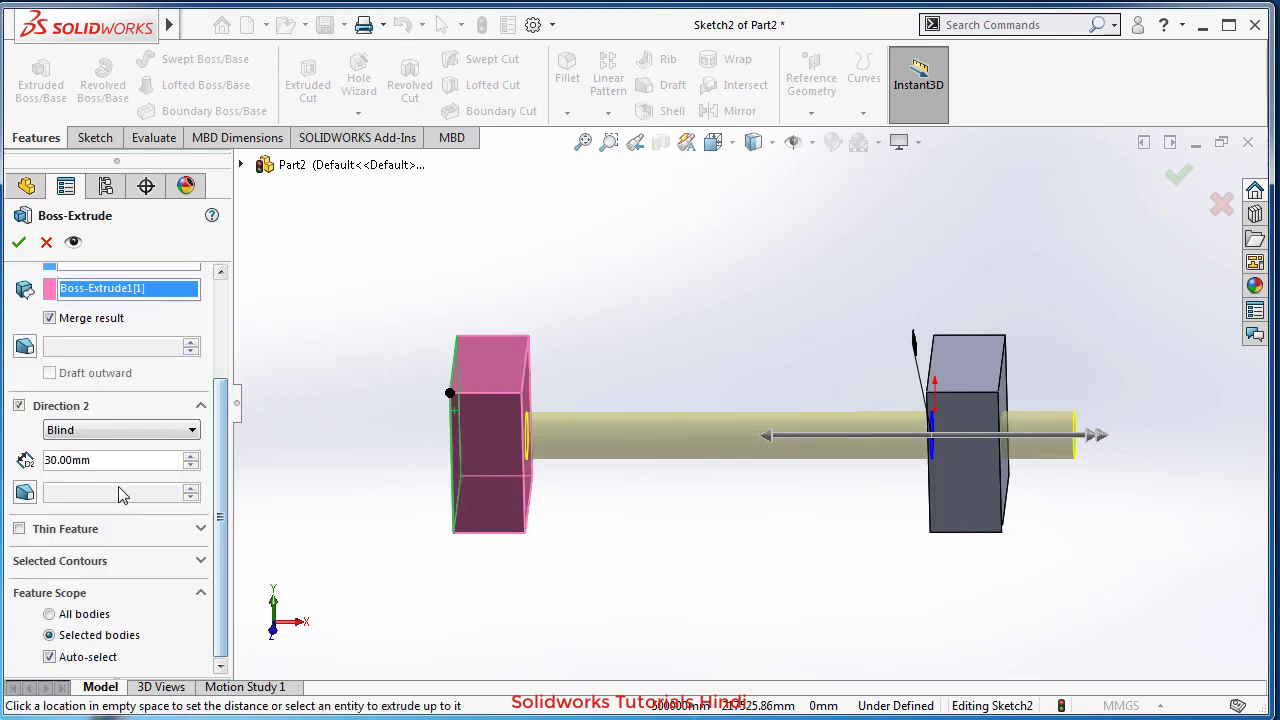
{"action": "left_click", "coordinate": [141, 429]}
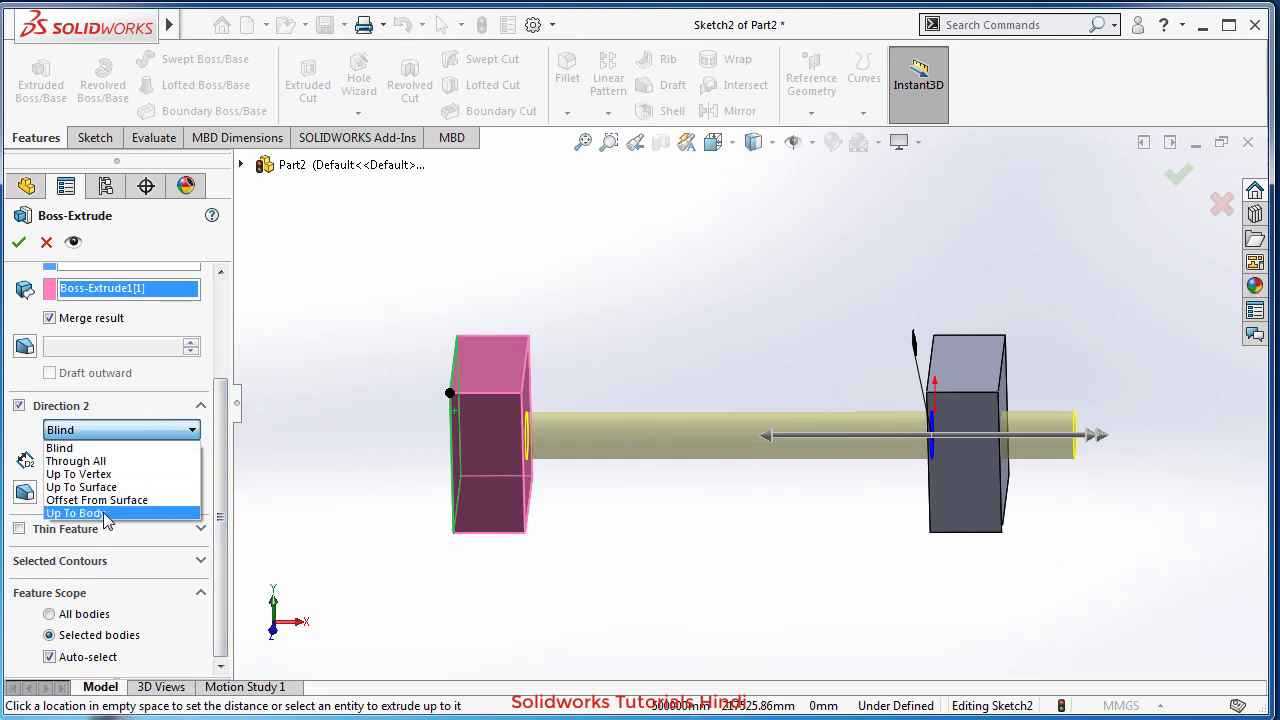
{"action": "left_click", "coordinate": [135, 448]}
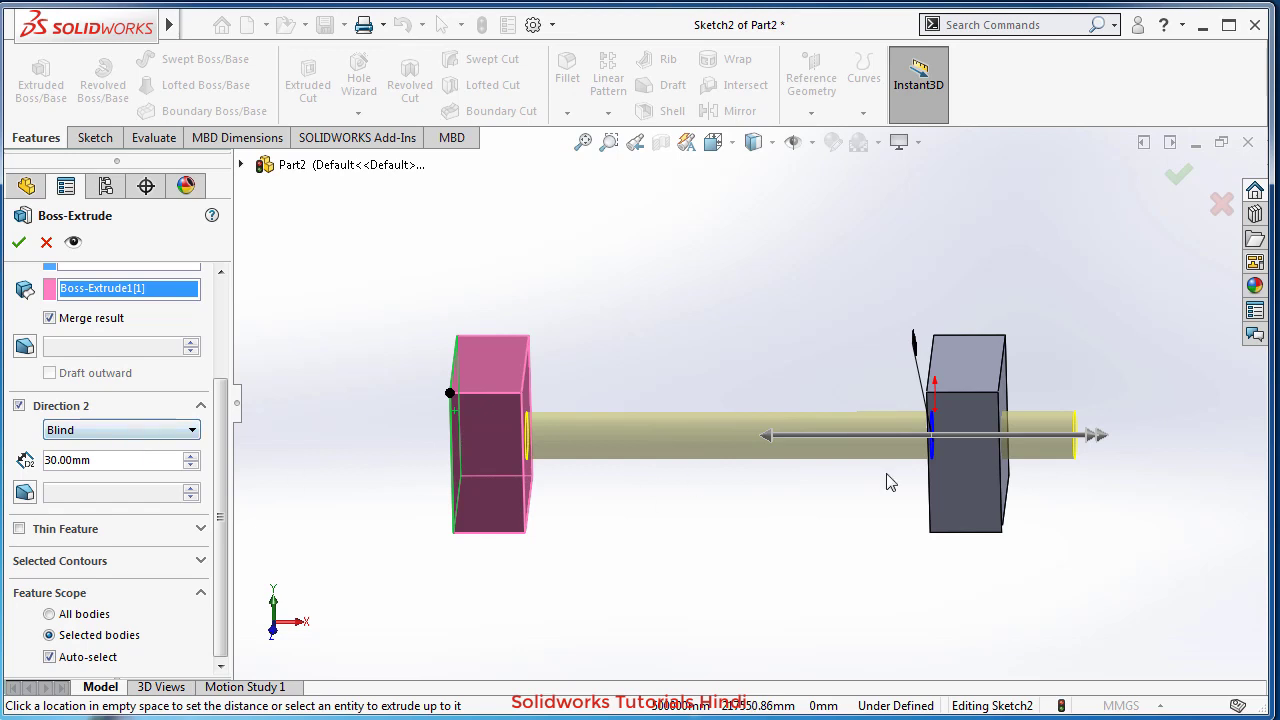
{"action": "left_click_drag", "start_coordinate": [1108, 437], "coordinate": [1240, 436]}
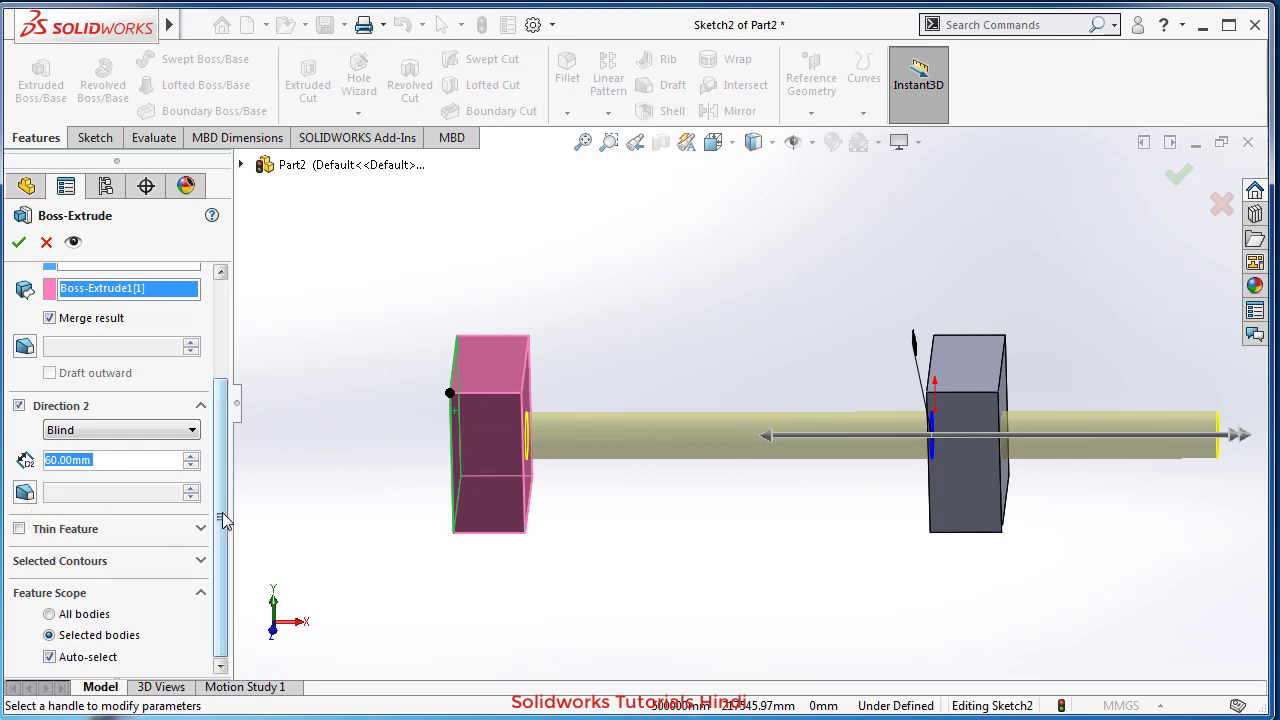
{"action": "left_click", "coordinate": [19, 405]}
{"action": "scroll", "coordinate": [51, 354], "scroll_direction": "up", "scroll_amount": 1}
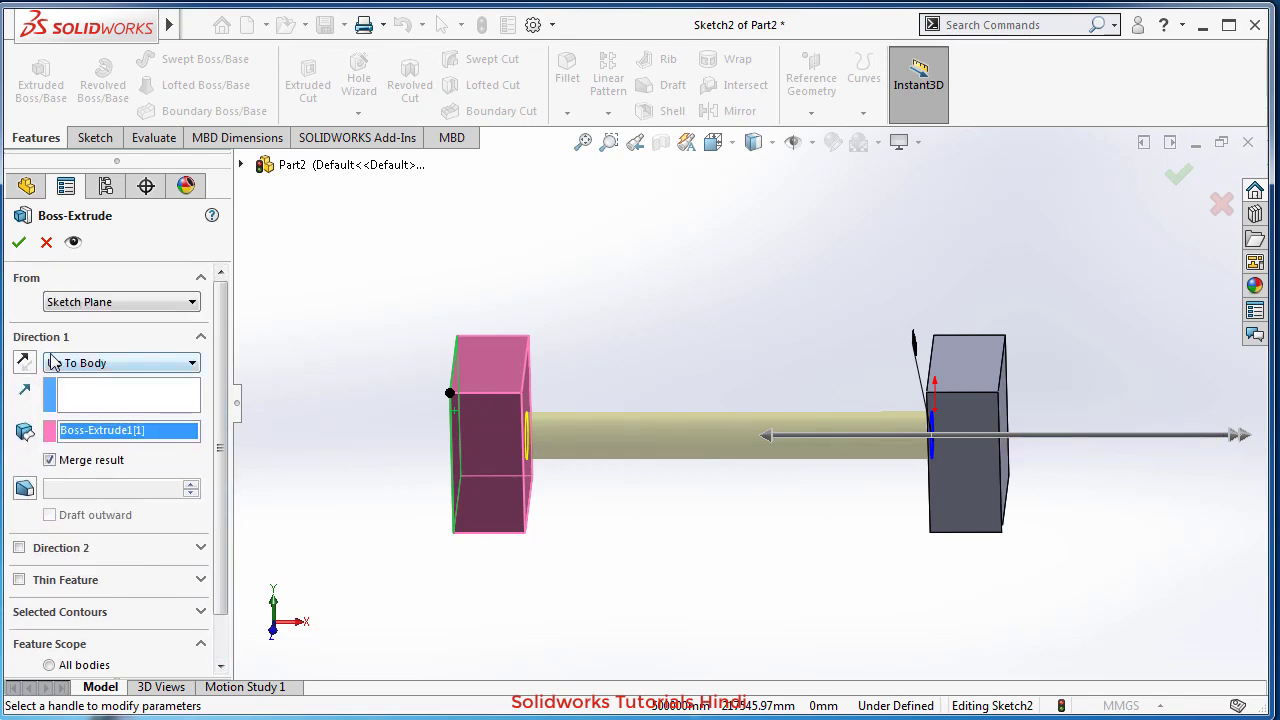
Accept the rod extrusion up to the left-hand block, and suppress the new rod feature.
{"action": "left_click", "coordinate": [19, 242]}
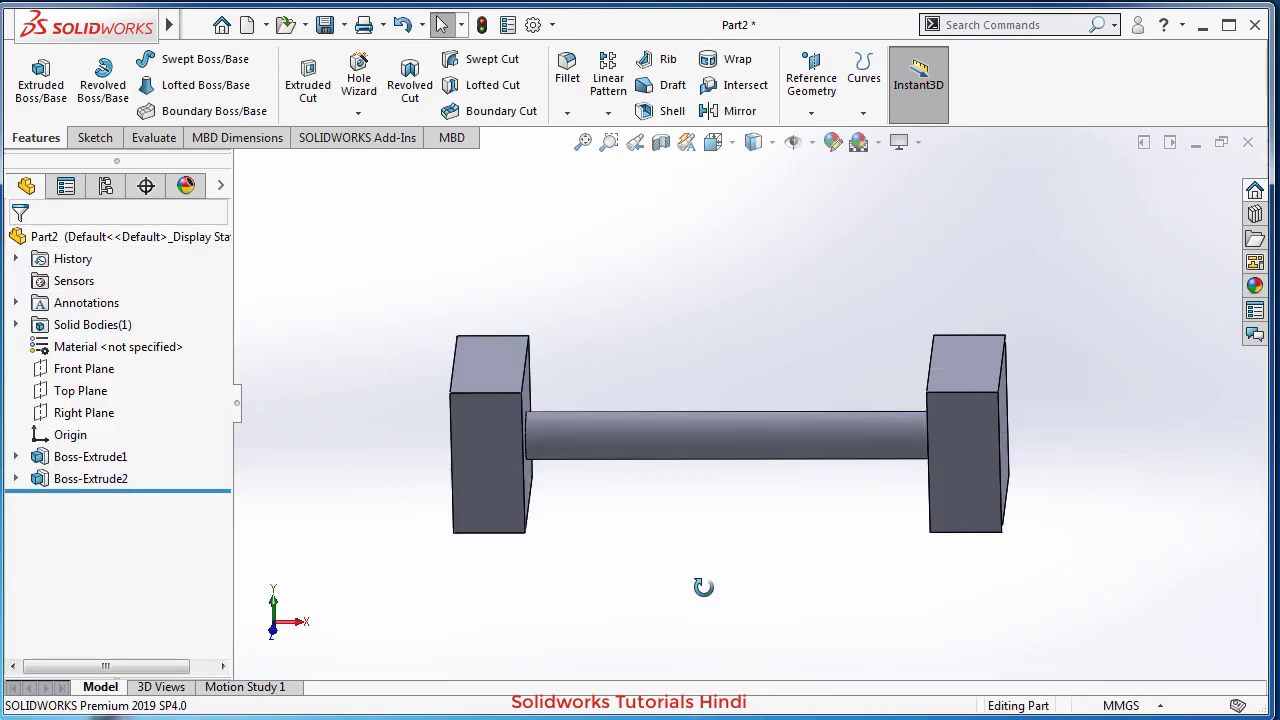
{"action": "middle_click_drag", "start_coordinate": [700, 586], "coordinate": [556, 539]}
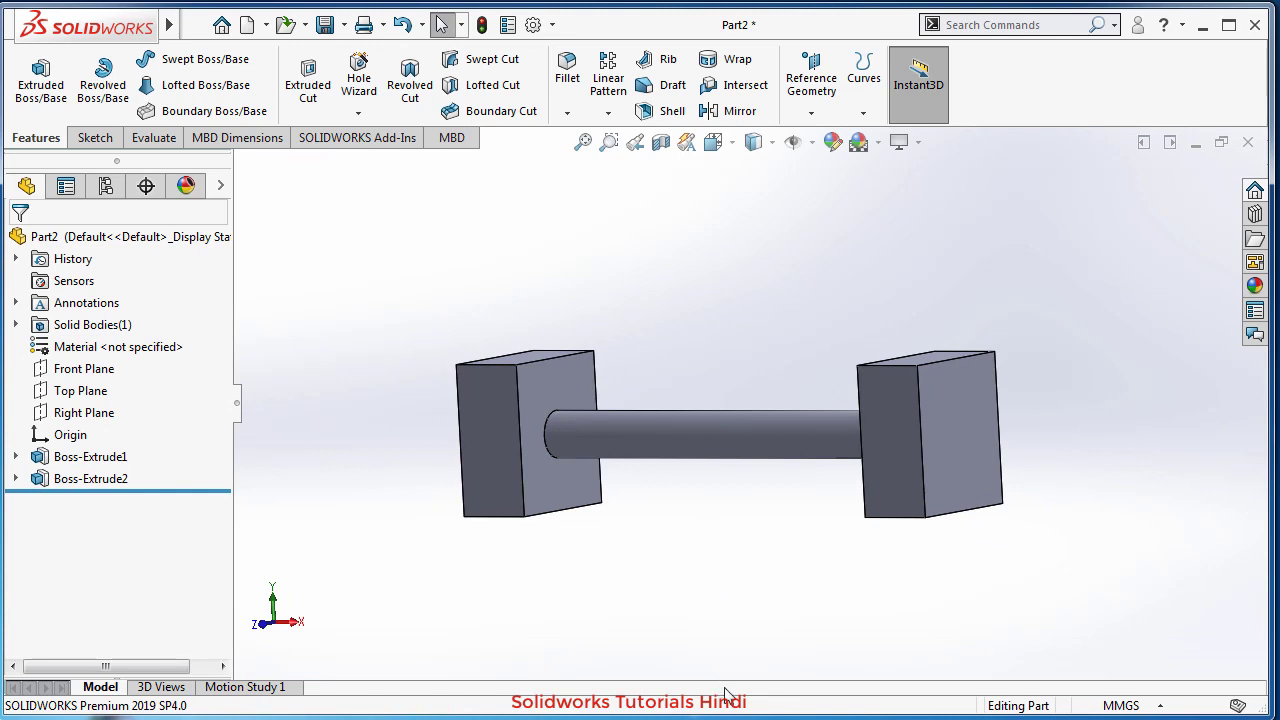
{"action": "left_click", "coordinate": [62, 479]}
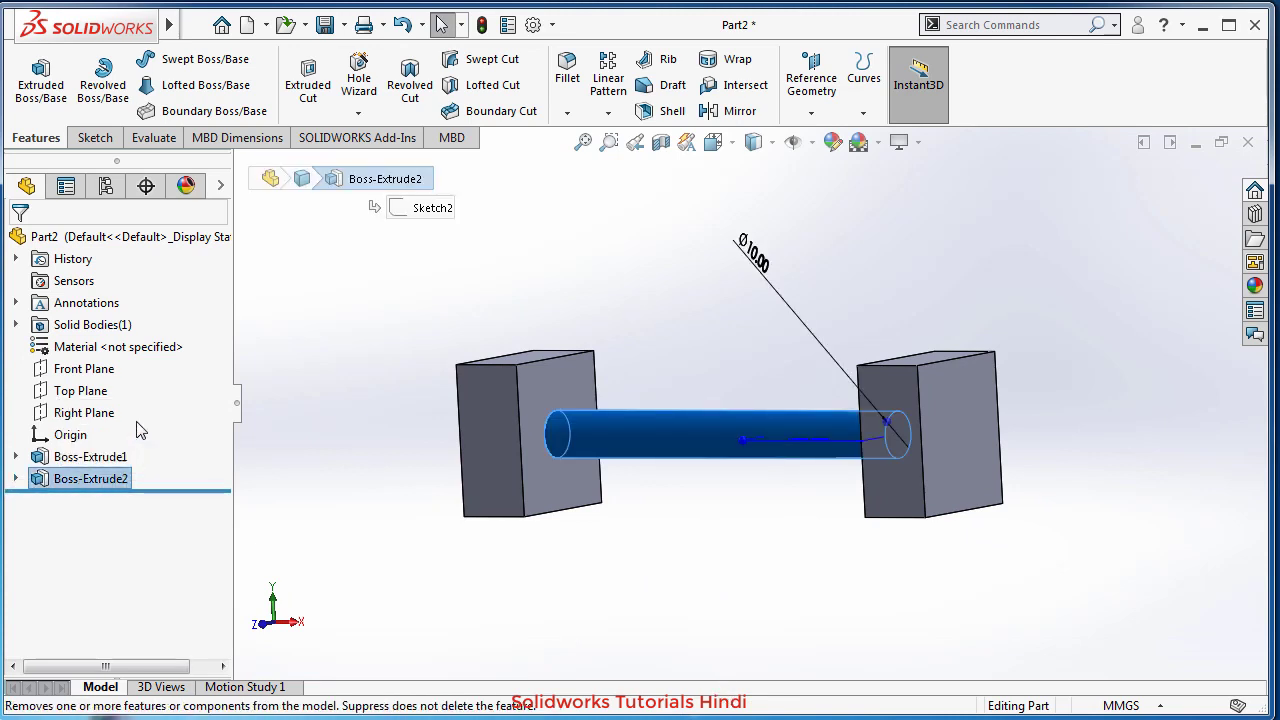
{"action": "left_click", "coordinate": [137, 426]}
Edit the two-block extrusion so that only the right-hand rectangle is its selected contour, and accept the change.
{"action": "left_click", "coordinate": [70, 459]}
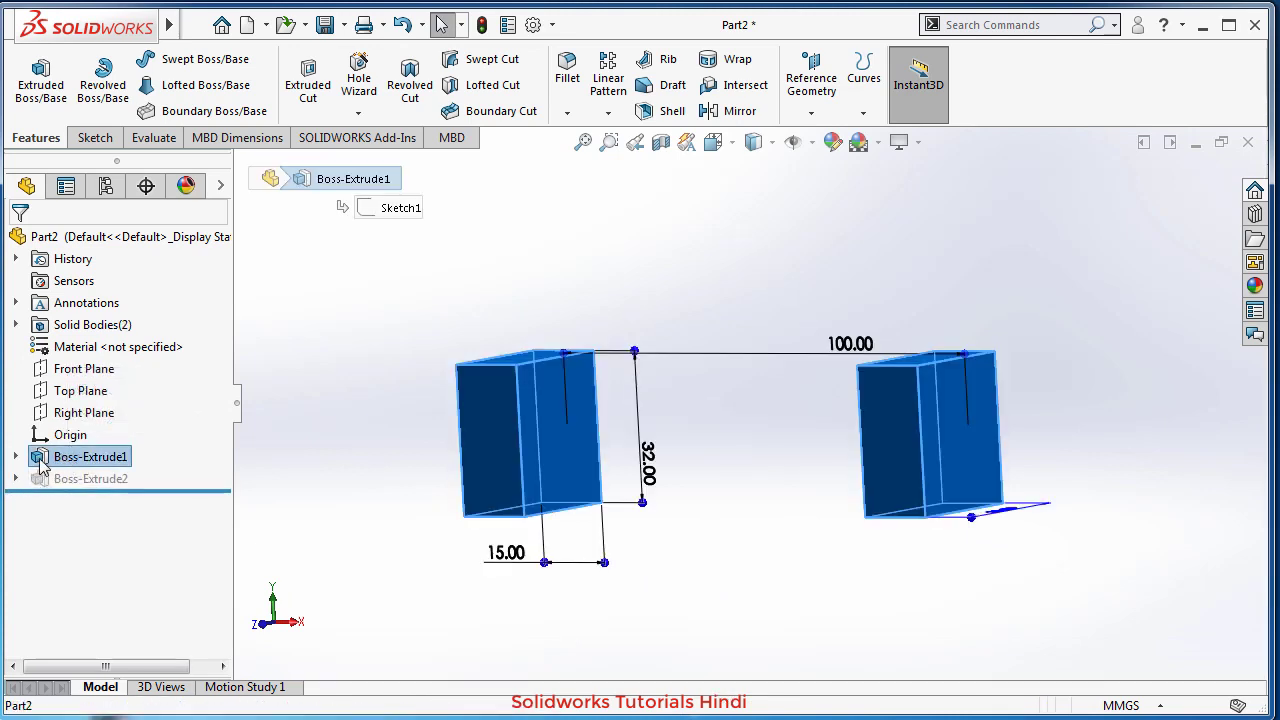
{"action": "left_click", "coordinate": [16, 457]}
{"action": "left_click", "coordinate": [82, 479]}
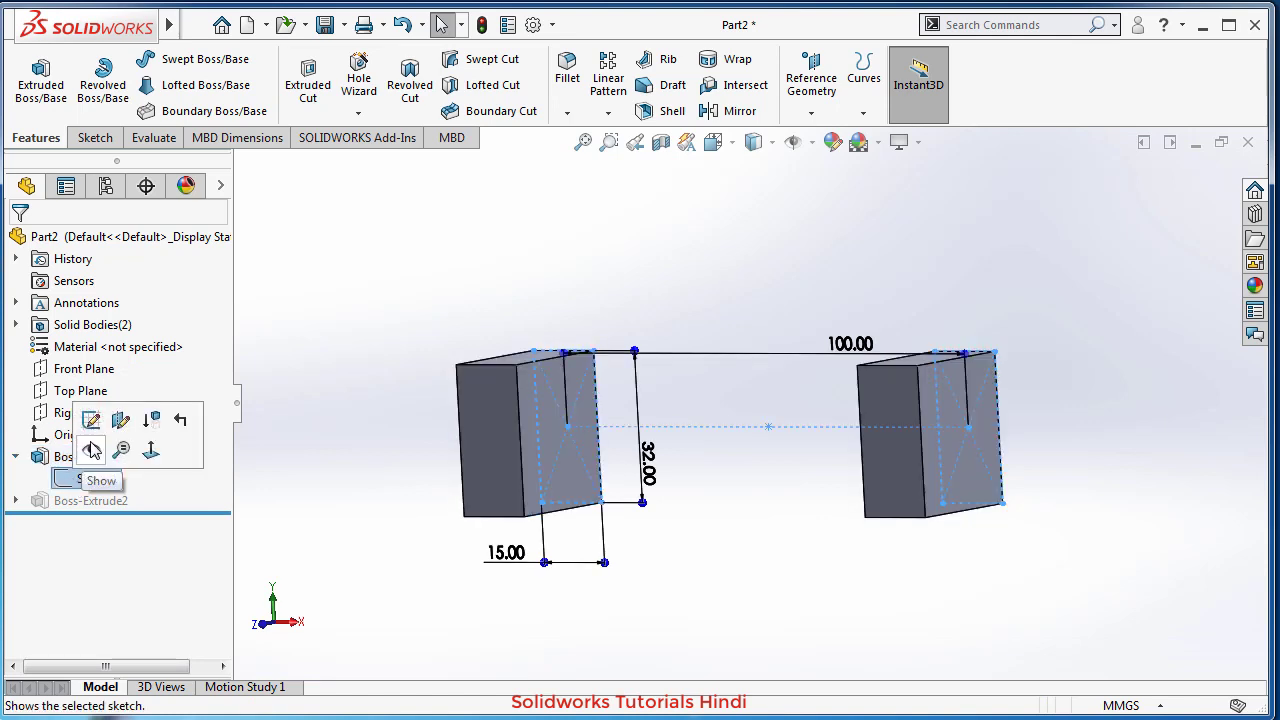
{"action": "left_click", "coordinate": [88, 457]}
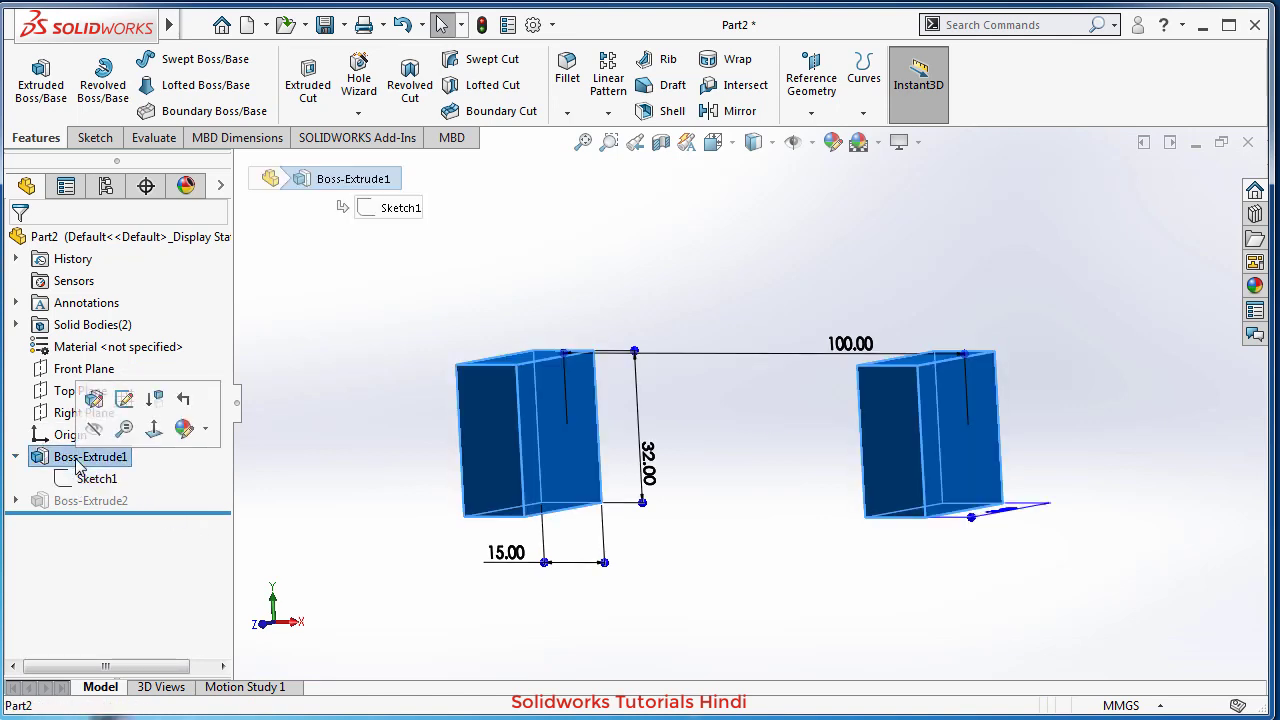
{"action": "left_click", "coordinate": [95, 400]}
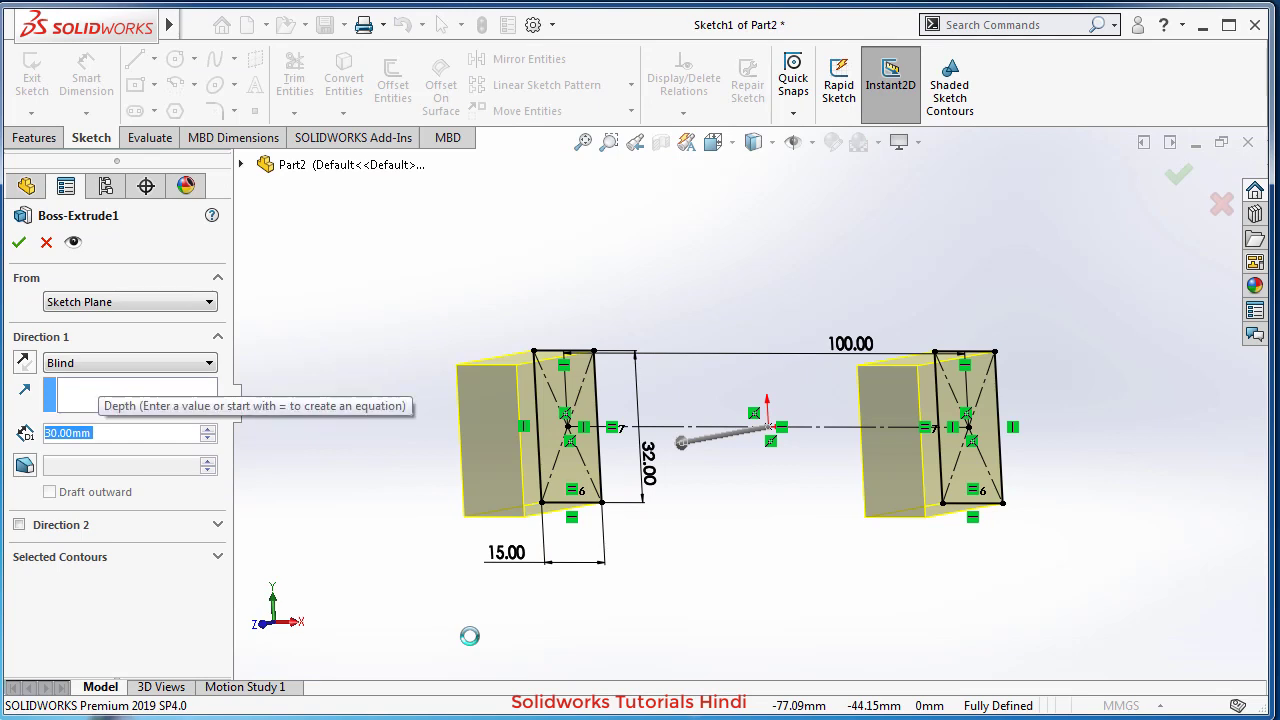
{"action": "mouse_move", "coordinate": [730, 549]}
{"action": "middle_mouse_down"}
{"action": "mouse_move", "coordinate": [764, 549]}
{"action": "mouse_move", "coordinate": [792, 524]}
{"action": "mouse_move", "coordinate": [777, 540]}
{"action": "mouse_move", "coordinate": [820, 535]}
{"action": "middle_mouse_up"}
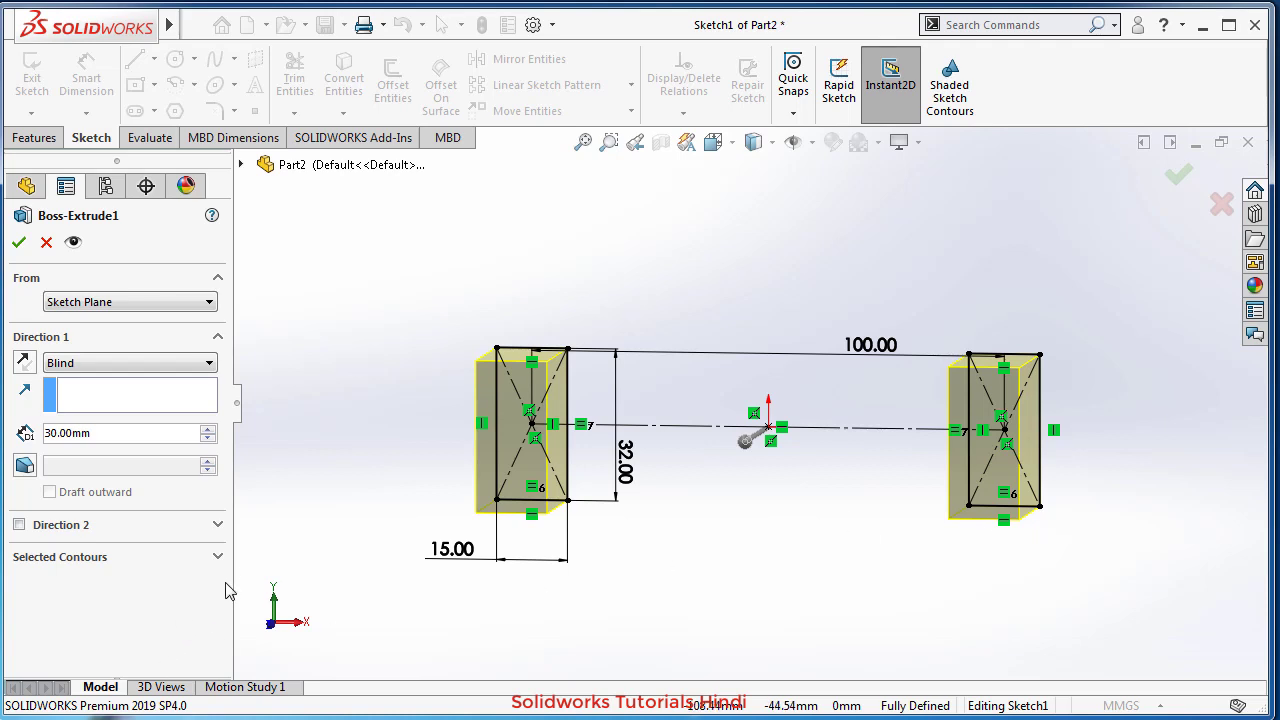
{"action": "left_click", "coordinate": [218, 557]}
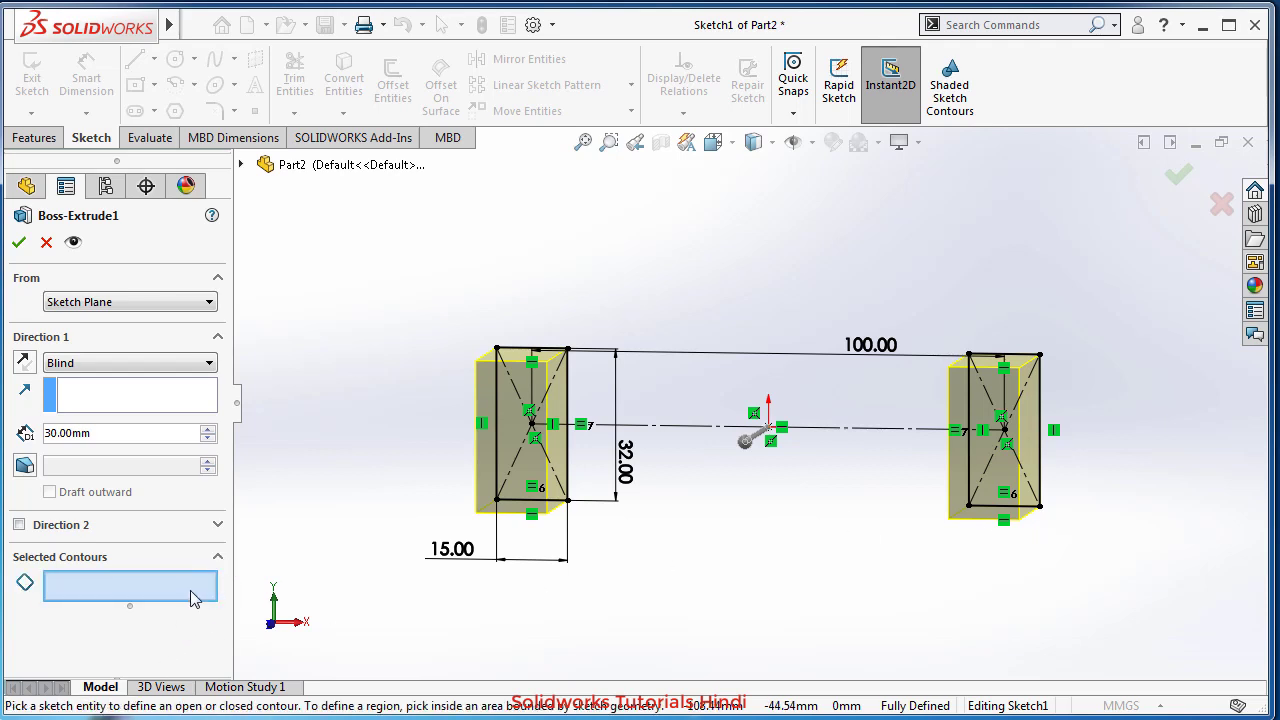
{"action": "left_click", "coordinate": [1025, 440]}
{"action": "middle_click_drag", "start_coordinate": [896, 600], "coordinate": [876, 639]}
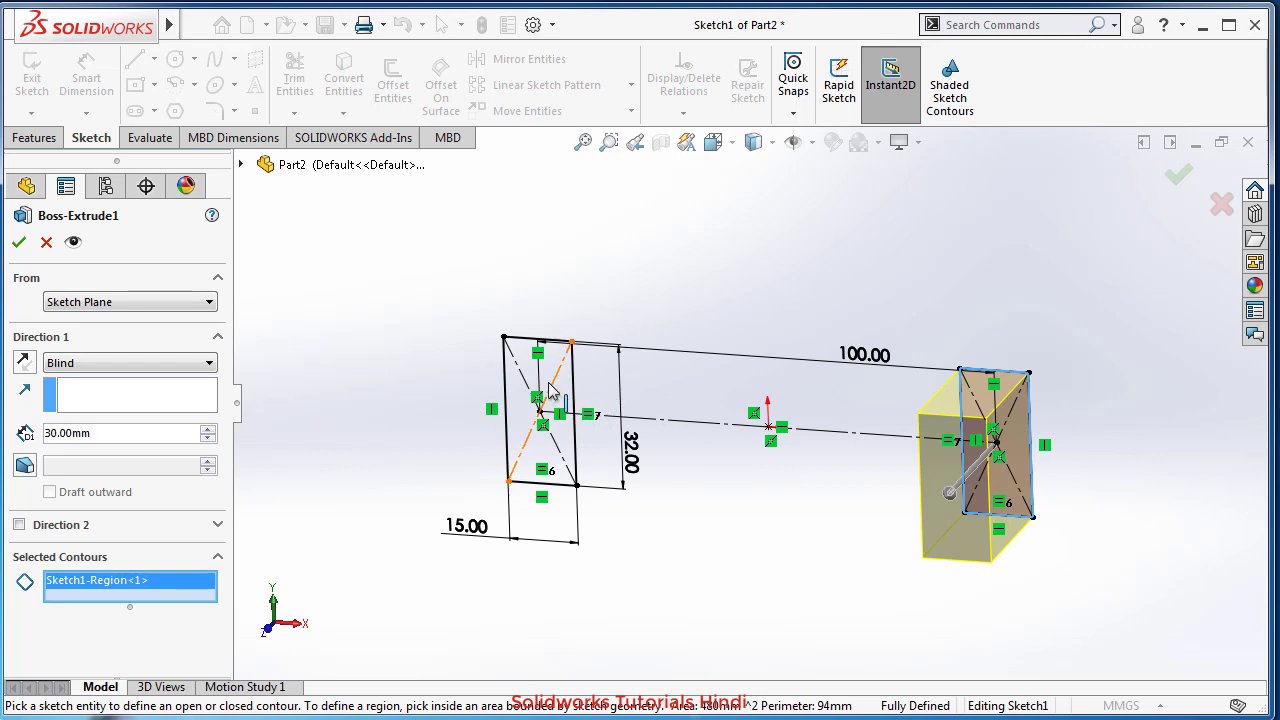
{"action": "left_click", "coordinate": [1177, 172]}
Examine the resulting block and highlight its base sketch to compare the extruded contour with both sketched rectangles.
{"action": "middle_click_drag", "start_coordinate": [640, 350], "coordinate": [1180, 508]}
{"action": "scroll", "coordinate": [1104, 439], "scroll_direction": "down", "scroll_amount": 4}
{"action": "scroll", "coordinate": [878, 409], "scroll_direction": "up", "scroll_amount": 5}
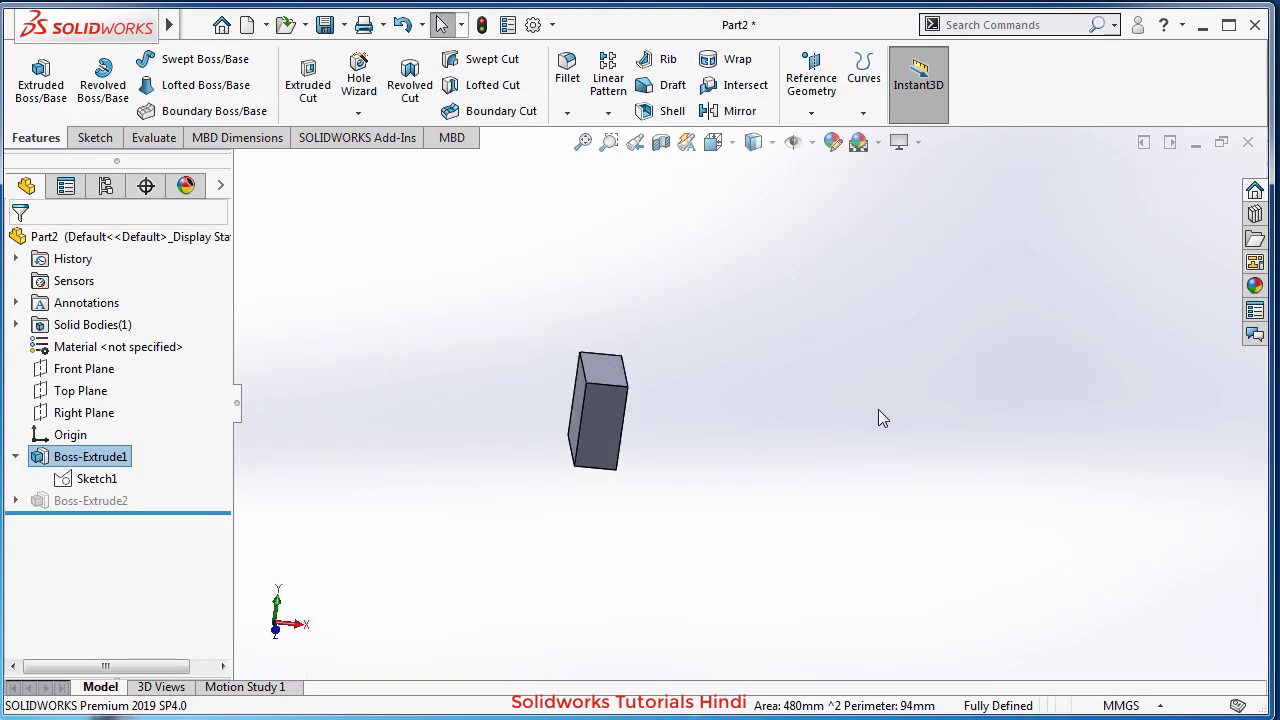
{"action": "scroll", "coordinate": [140, 494], "scroll_direction": "down", "scroll_amount": 1}
{"action": "left_click", "coordinate": [70, 480]}
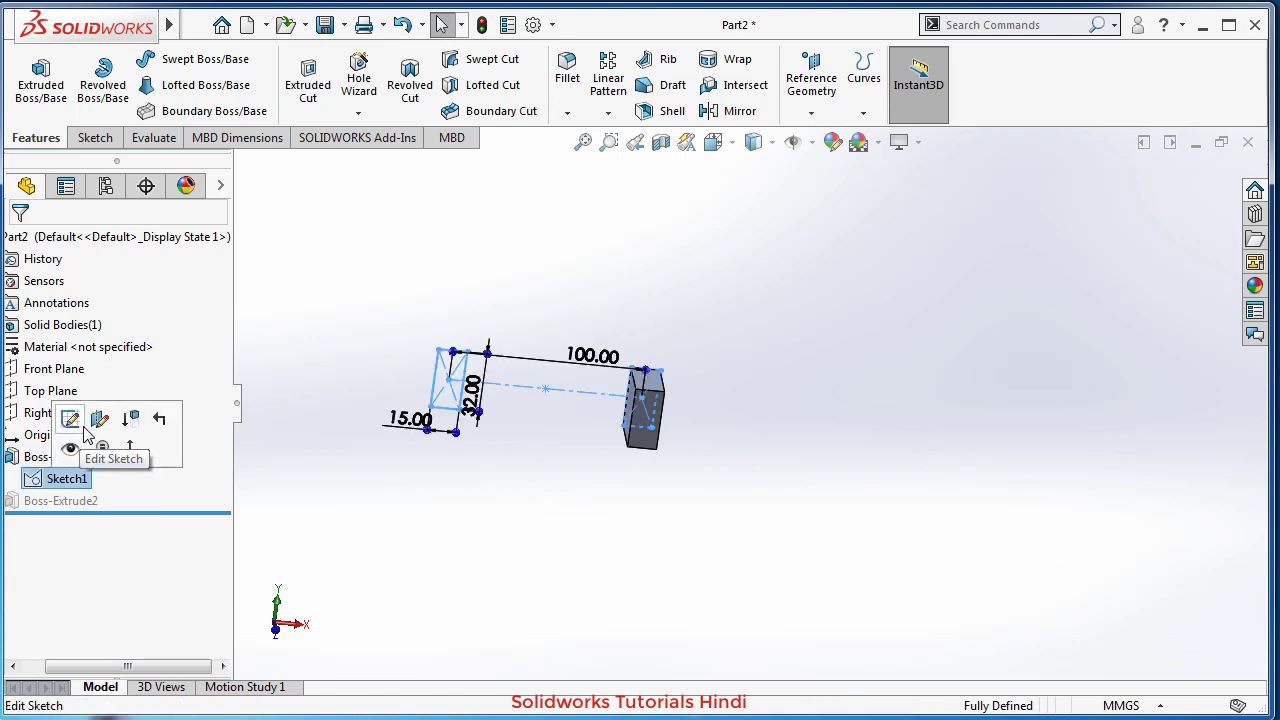
{"action": "middle_click_drag", "start_coordinate": [963, 583], "coordinate": [915, 586]}
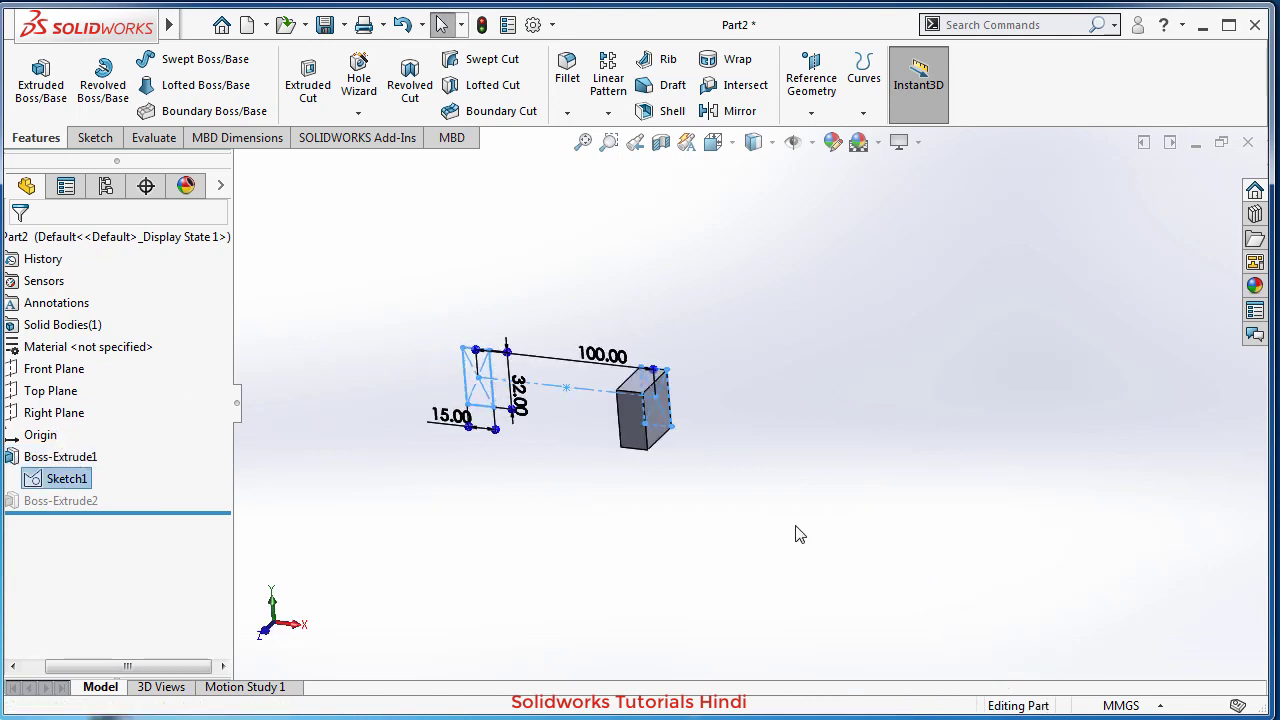
{"action": "left_click", "coordinate": [931, 347]}
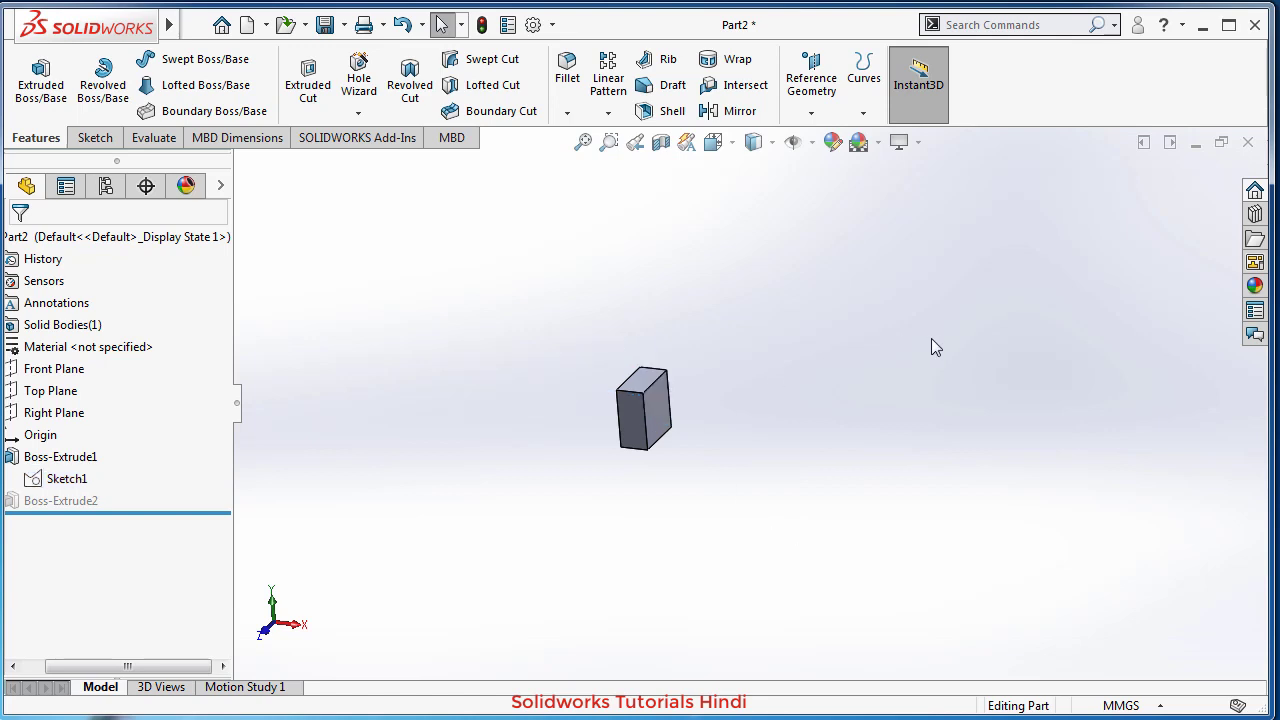